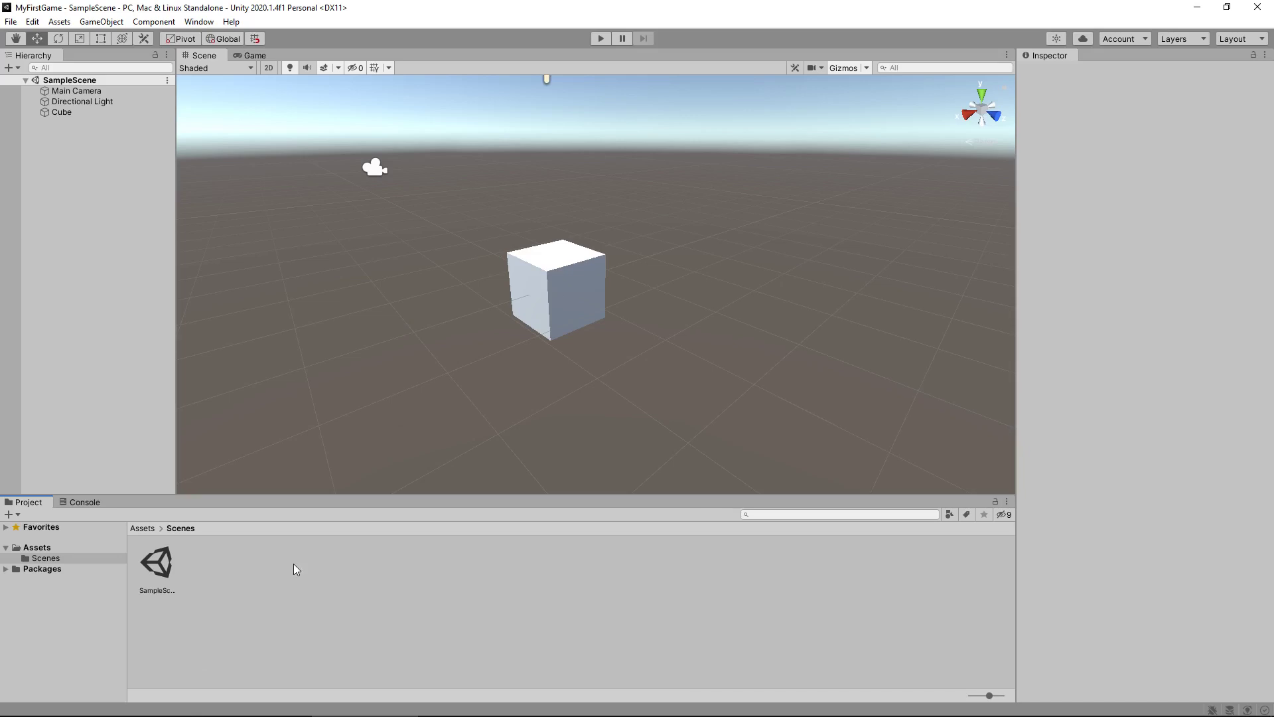
# Create a new folder named Materials under Assets and open it
pyautogui.click(38, 550)
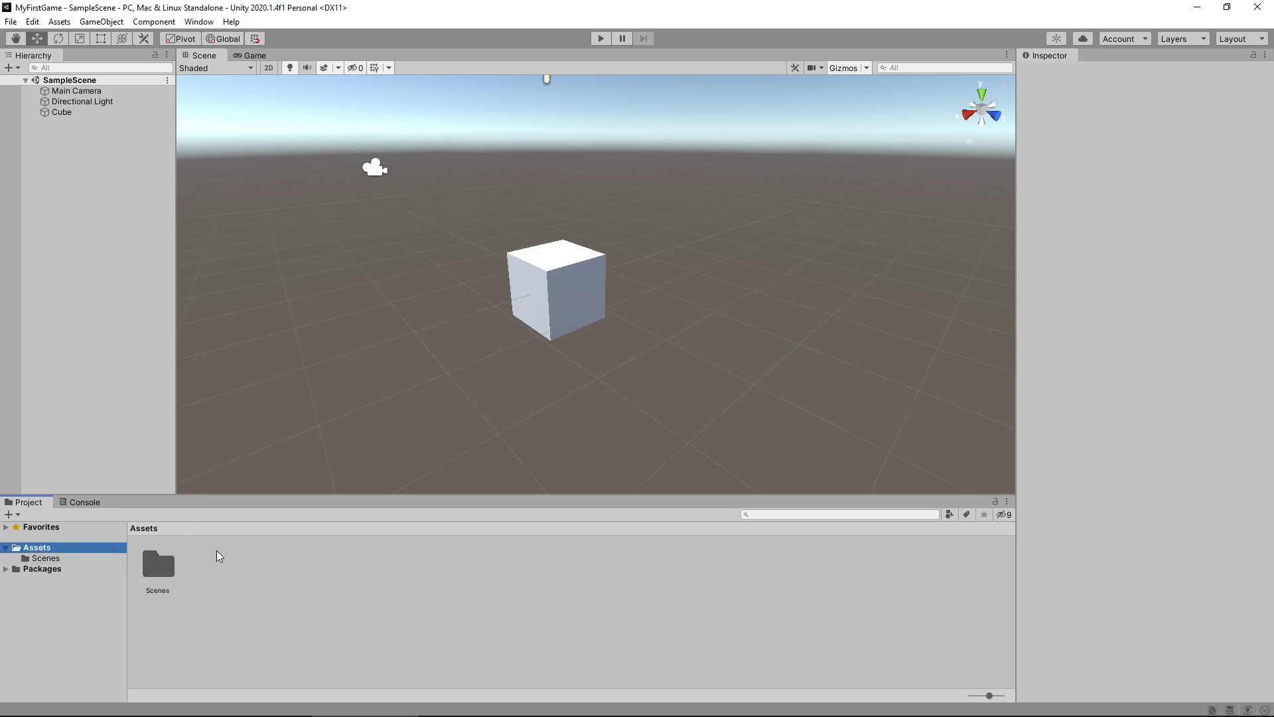
pyautogui.rightClick(213, 570)
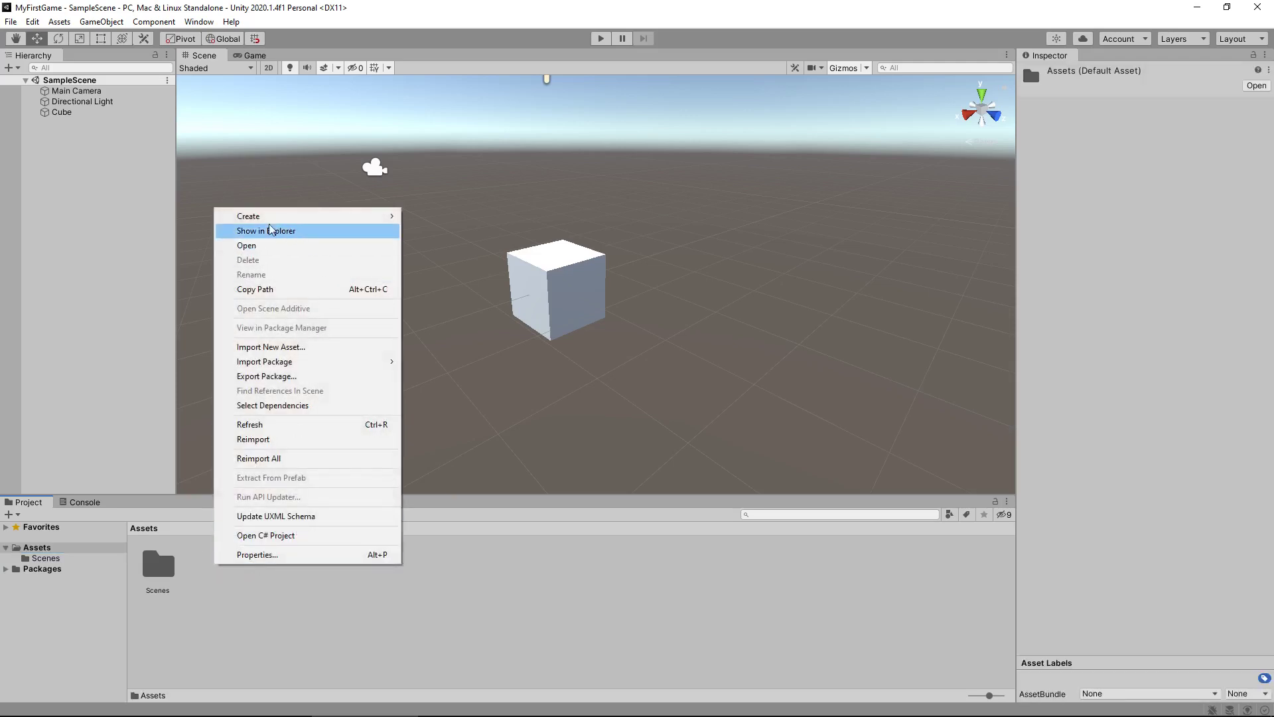
pyautogui.moveTo(244, 221)
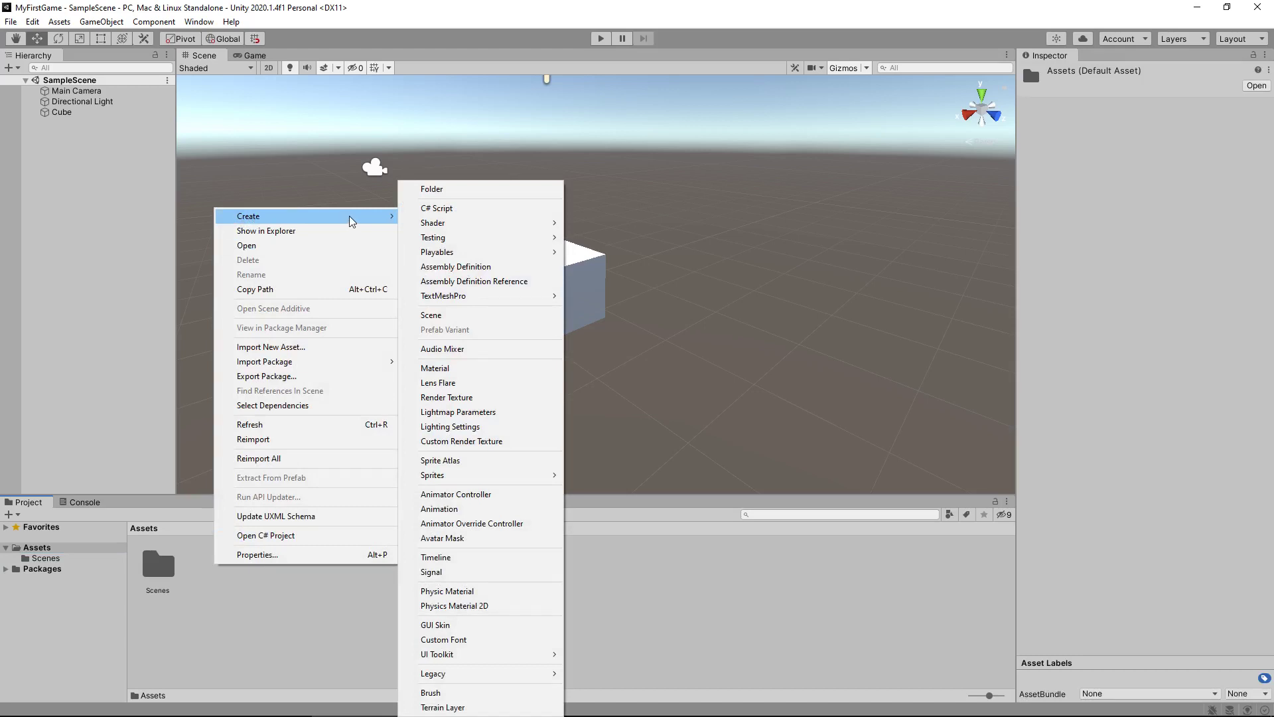
pyautogui.click(458, 192)
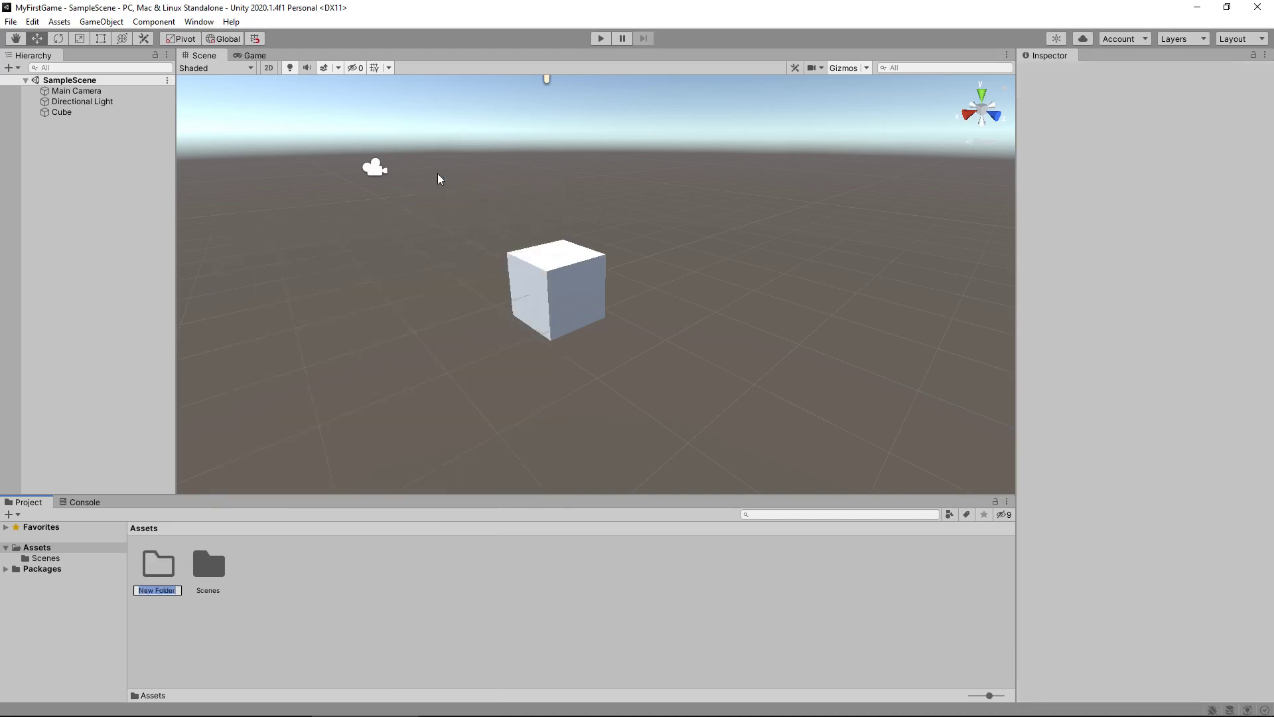
pyautogui.write('Materials')
pyautogui.press('Return')
pyautogui.press('Return')
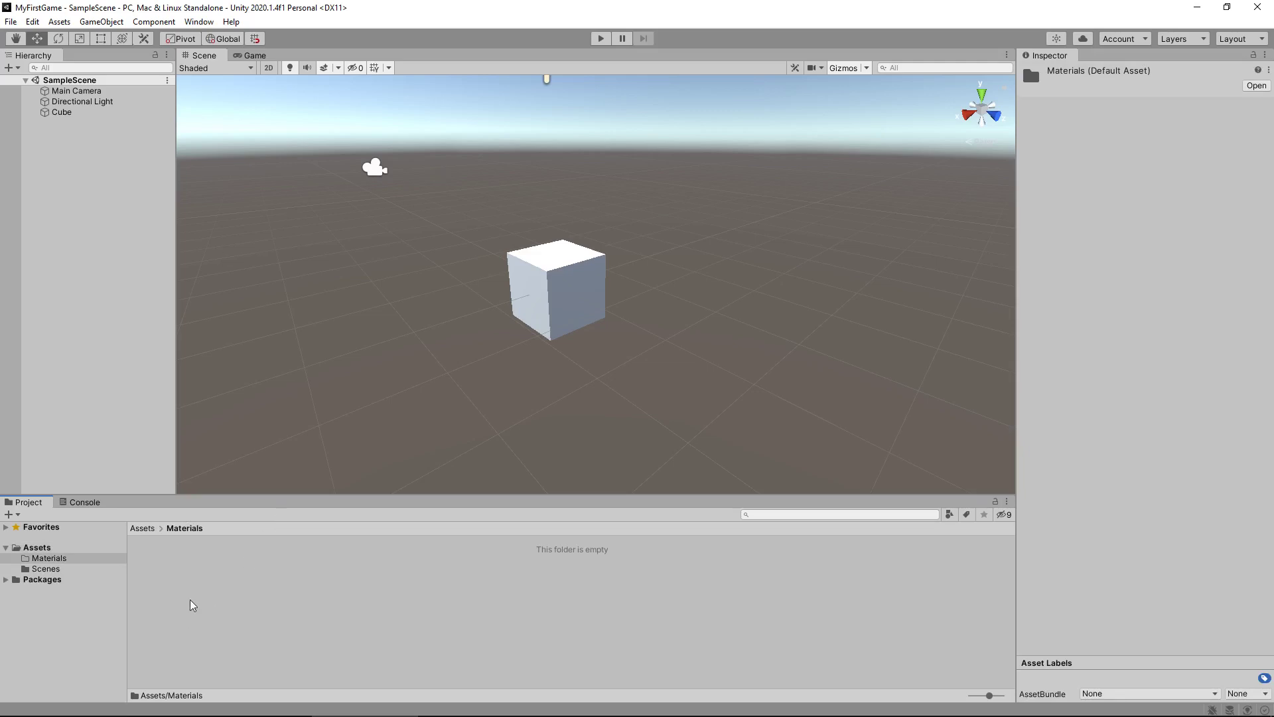
# Create a new material in the Materials folder and name it RedMaterial
pyautogui.rightClick(179, 568)
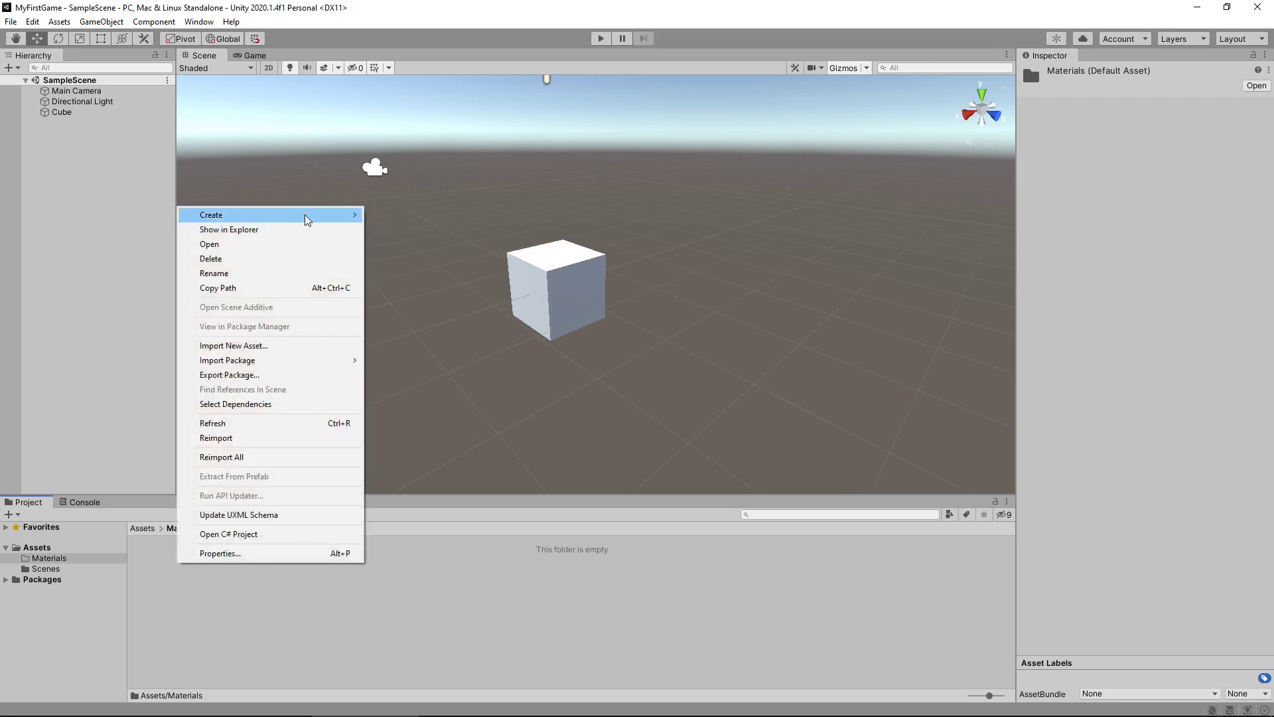
pyautogui.moveTo(301, 216)
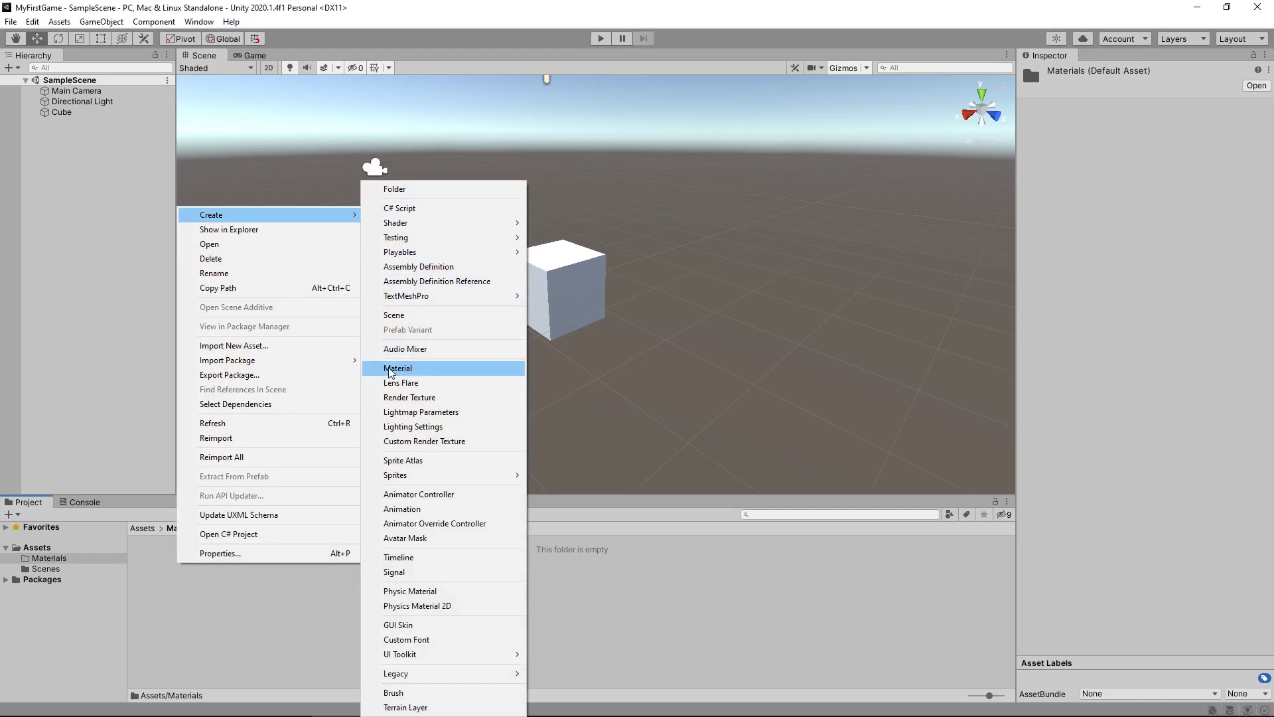
pyautogui.click(415, 369)
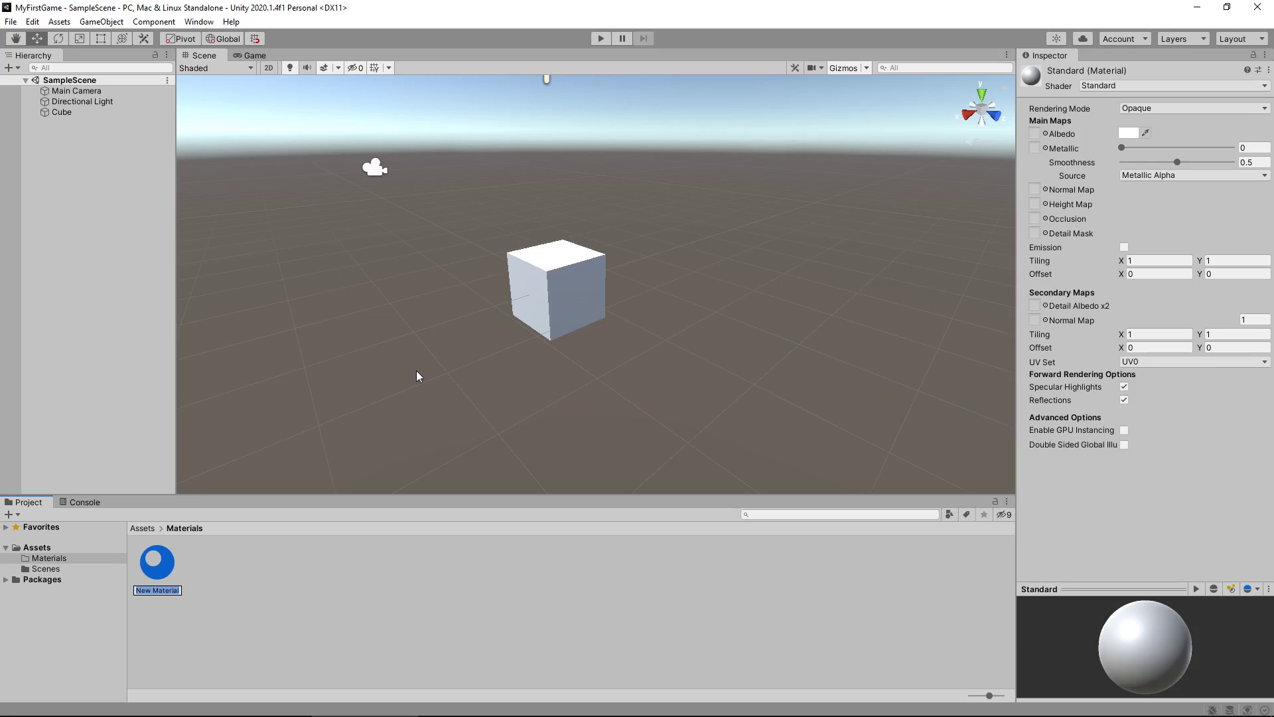
pyautogui.write('RedMaterial')
pyautogui.press('Return')
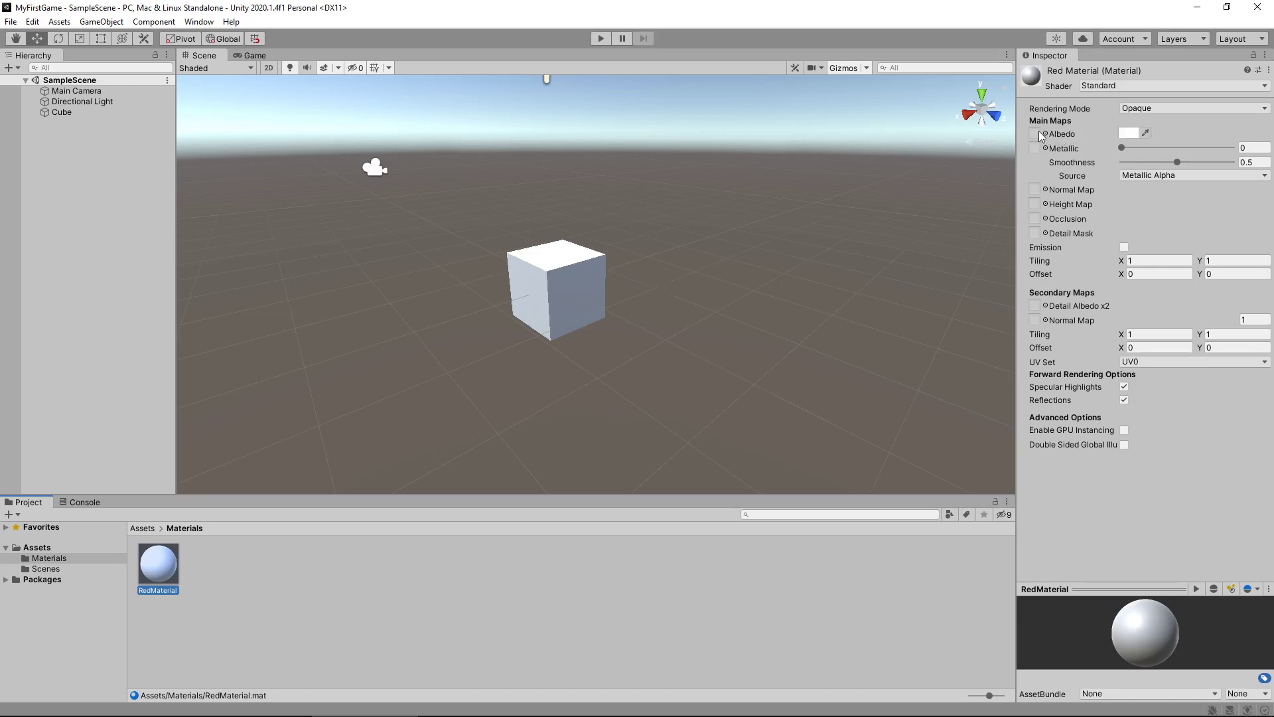
pyautogui.click(1128, 133)
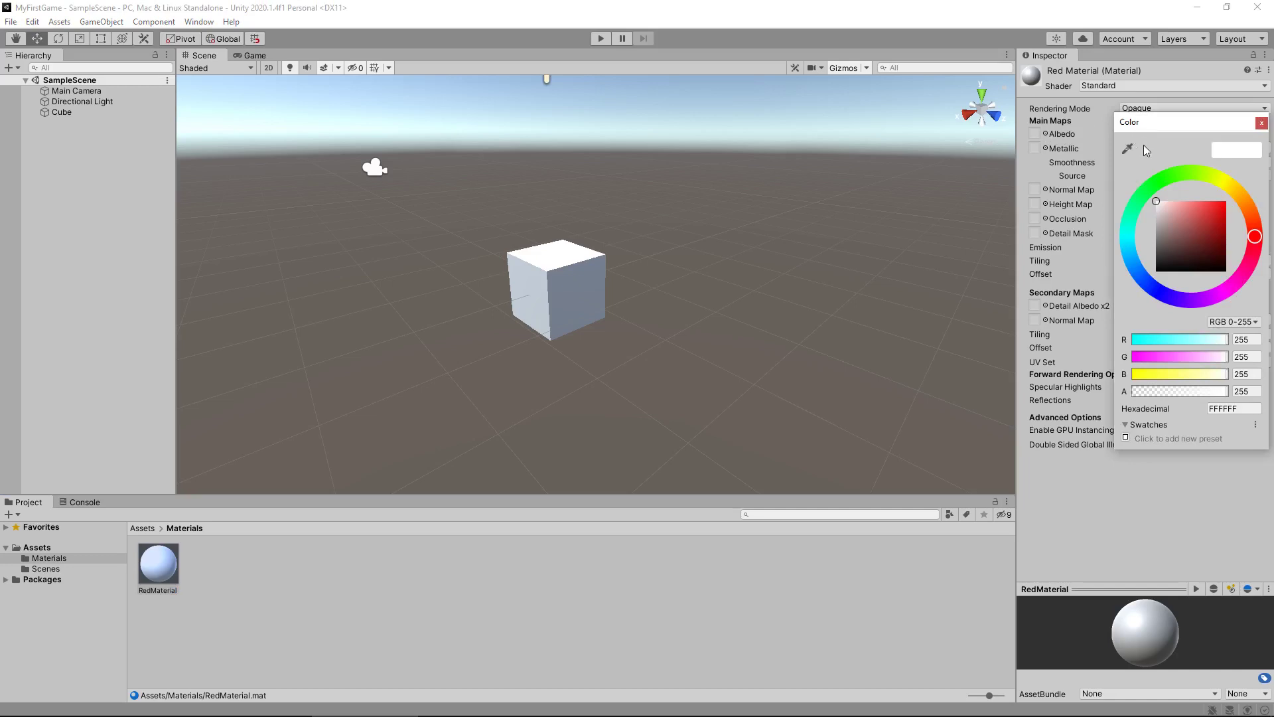
pyautogui.moveTo(1224, 212); pyautogui.dragTo(1225, 201)
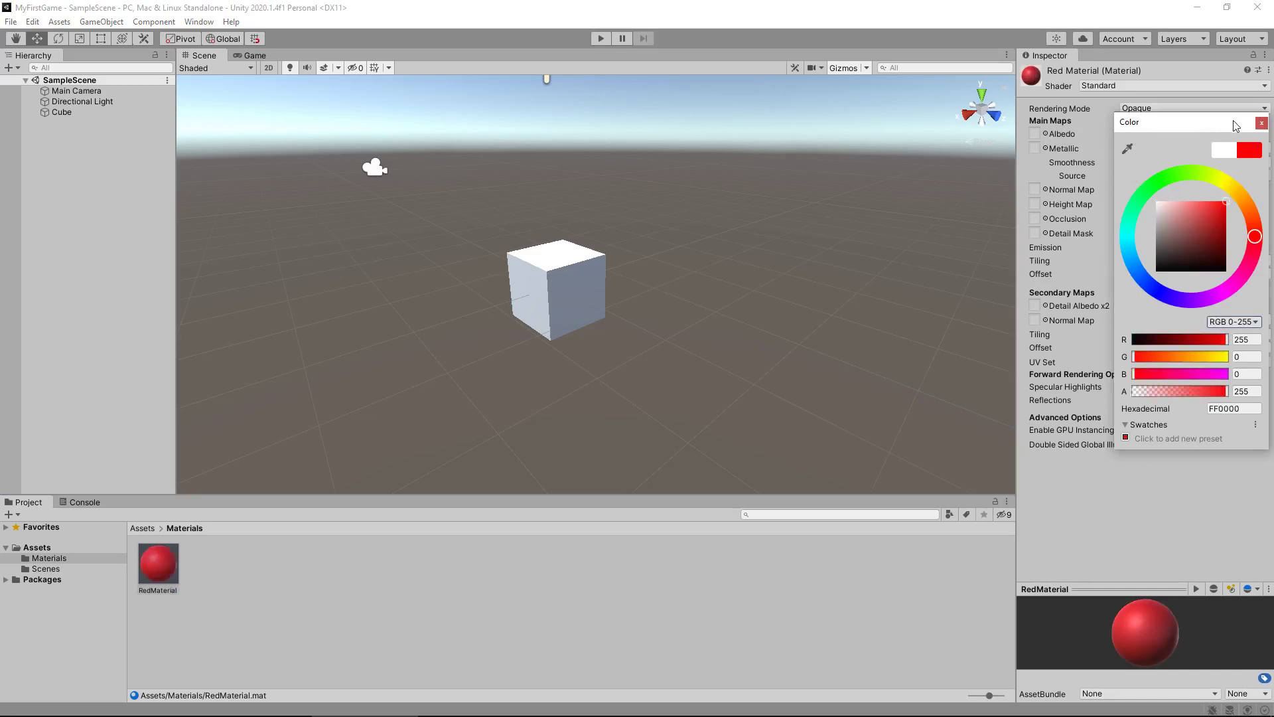
pyautogui.click(1261, 123)
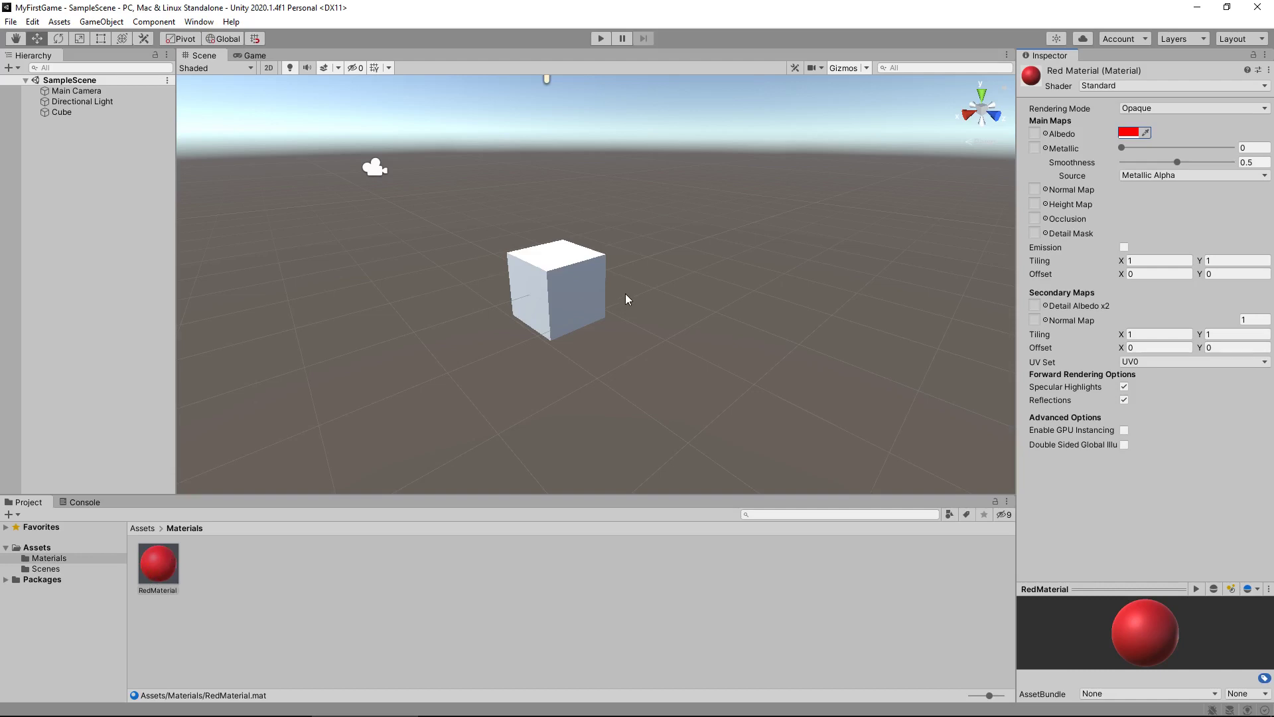
pyautogui.hotkey('ctrl', 'z')
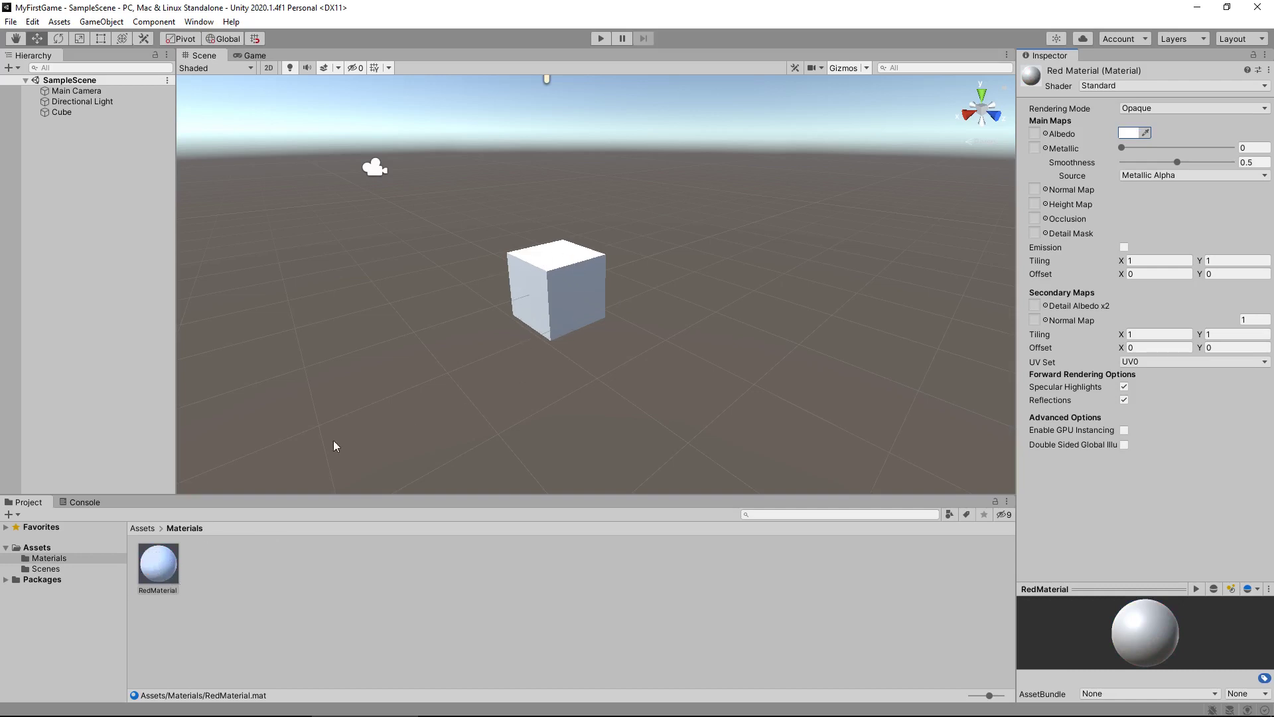
# Drag RedMaterial onto the Cube and select the Cube to verify its material
pyautogui.moveTo(161, 566); pyautogui.dragTo(560, 281)
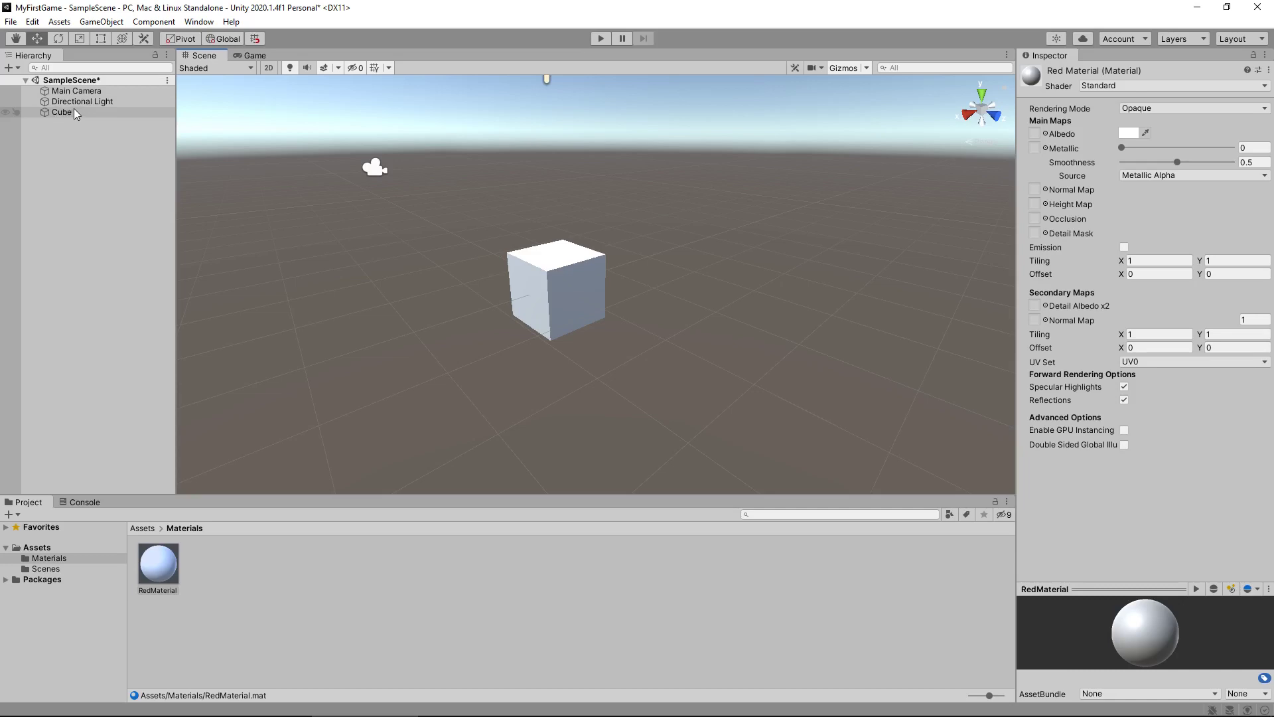
pyautogui.click(563, 275)
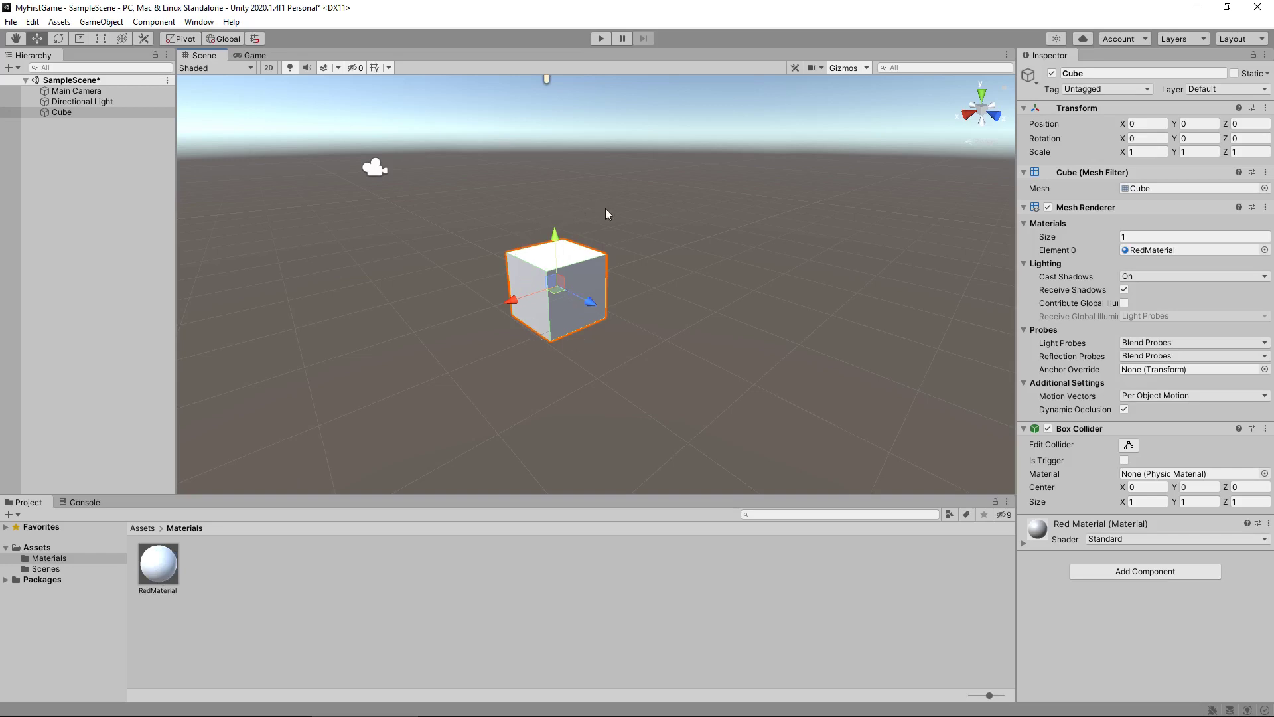
# Set RedMaterial's Albedo colour to pure red (FF0000) in the colour picker
pyautogui.click(167, 566)
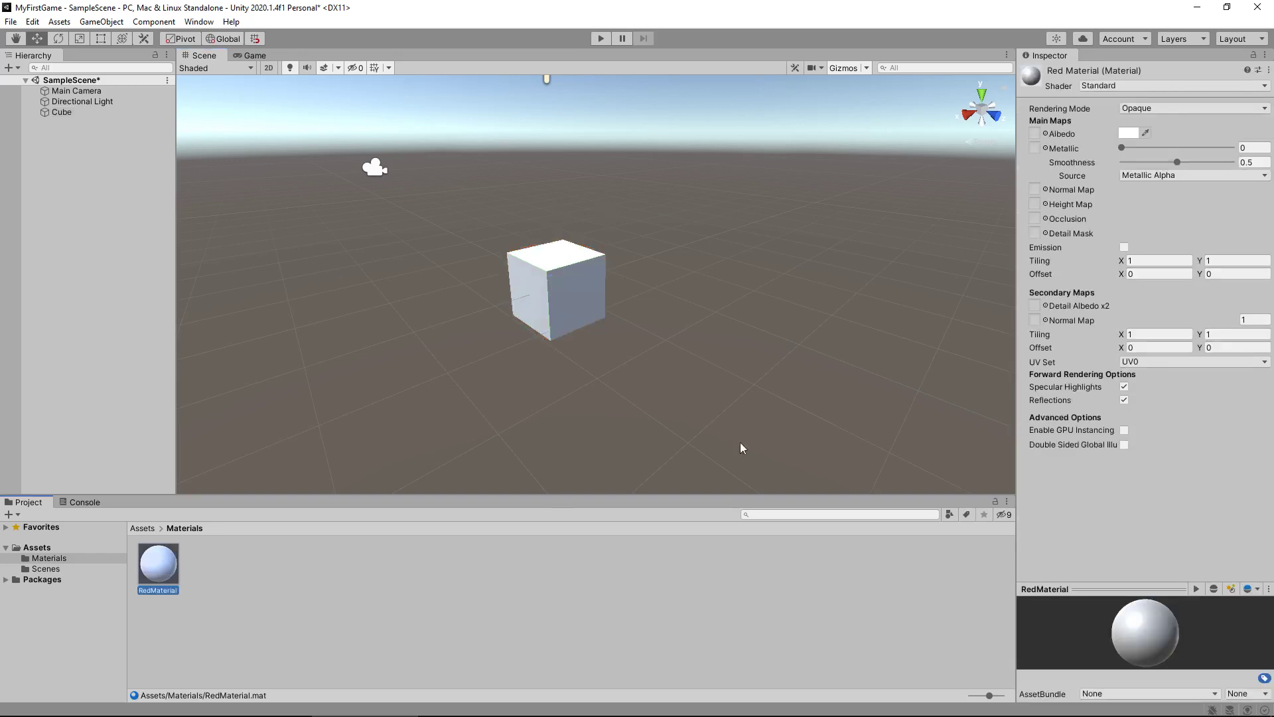
pyautogui.click(1127, 133)
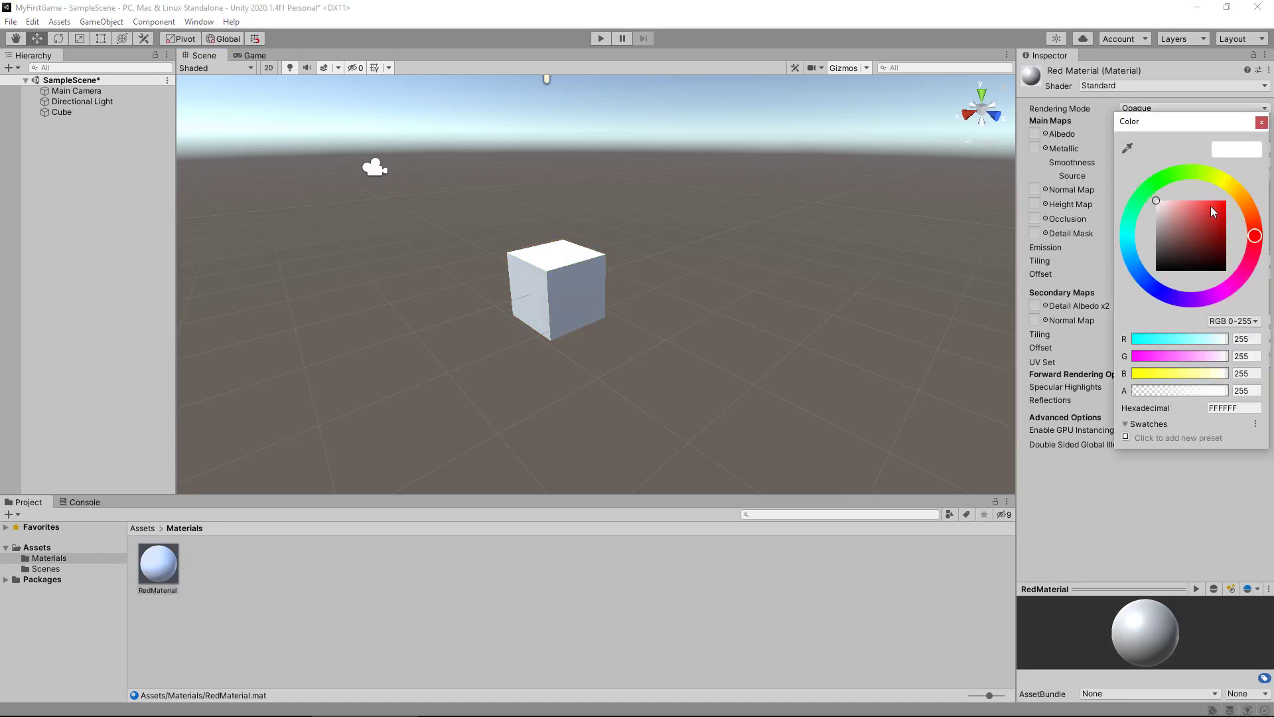
pyautogui.moveTo(1212, 209); pyautogui.dragTo(1245, 173)
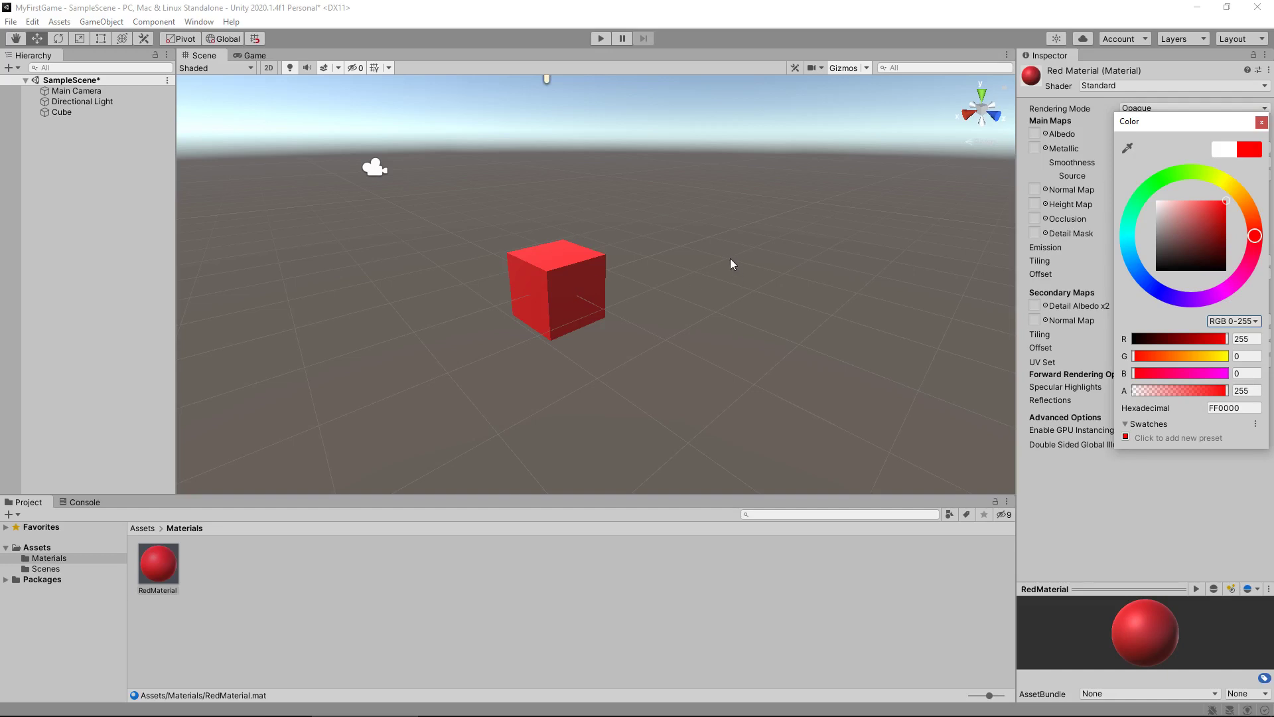
pyautogui.click(1261, 122)
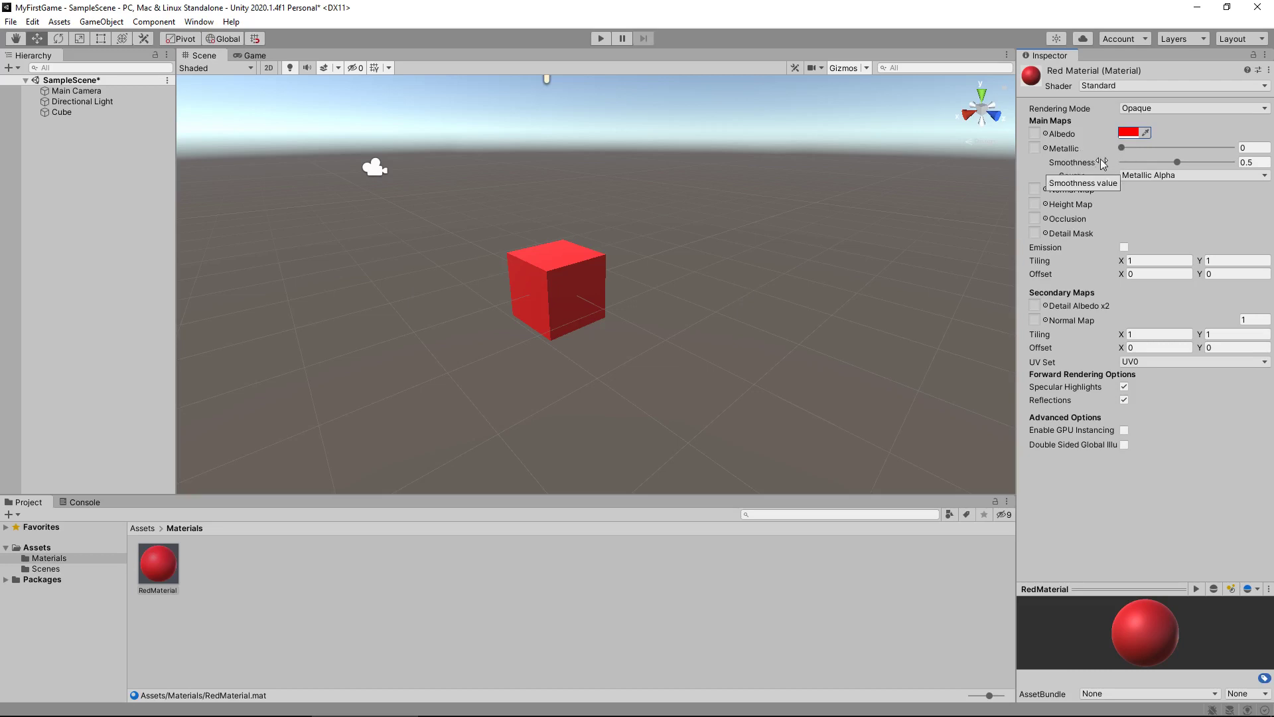
# Raise RedMaterial's Metallic and Smoothness sliders both to 1
pyautogui.moveTo(1123, 147); pyautogui.dragTo(1240, 142)
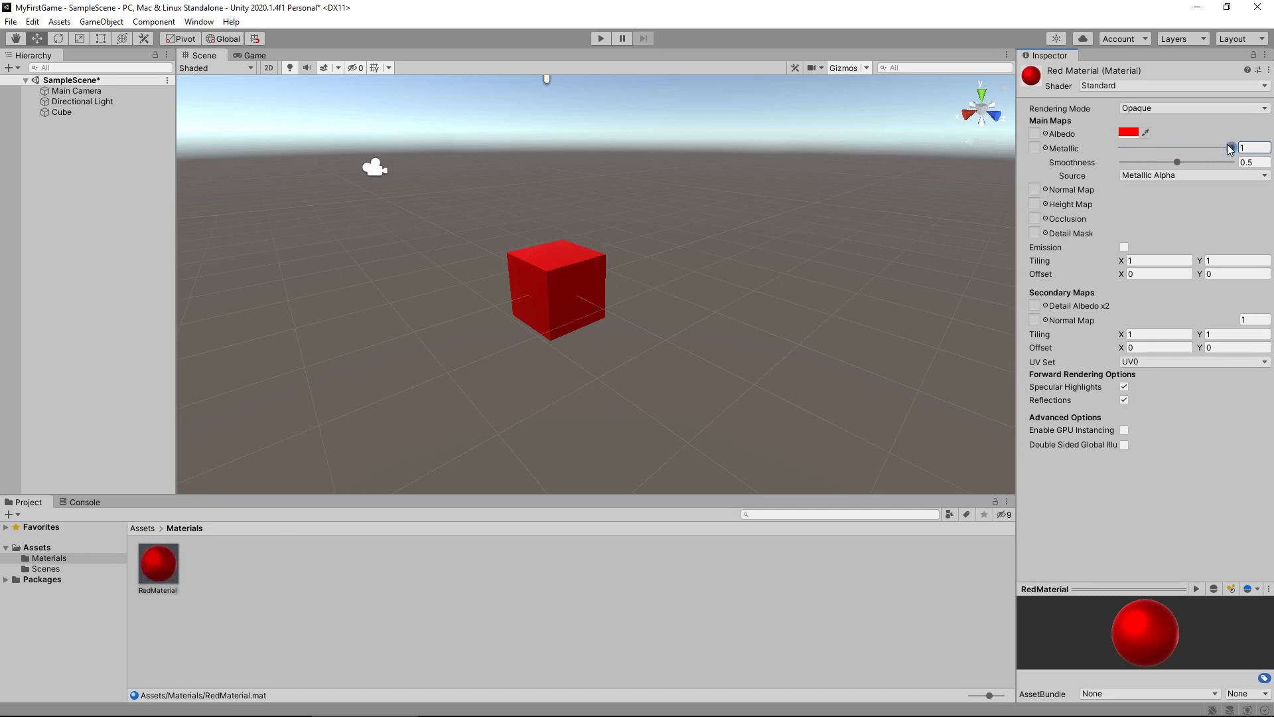
pyautogui.moveTo(1231, 147); pyautogui.dragTo(1117, 154)
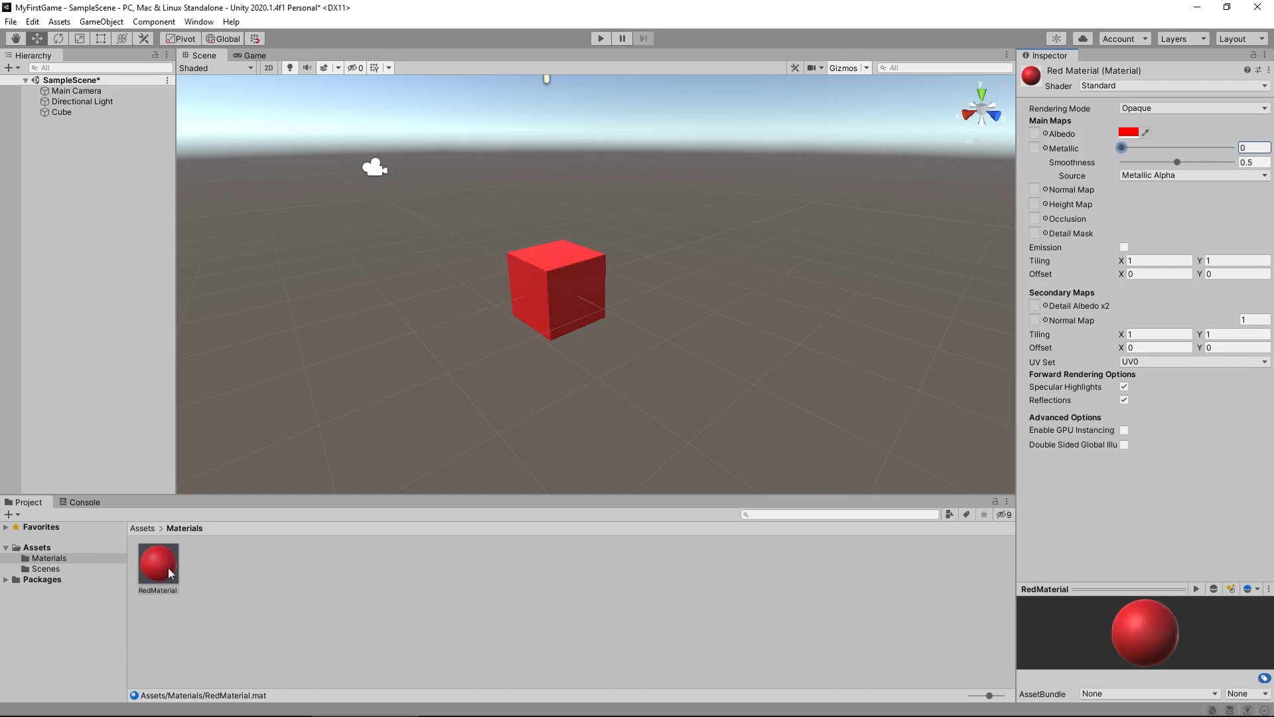
pyautogui.moveTo(1122, 148); pyautogui.dragTo(1253, 146)
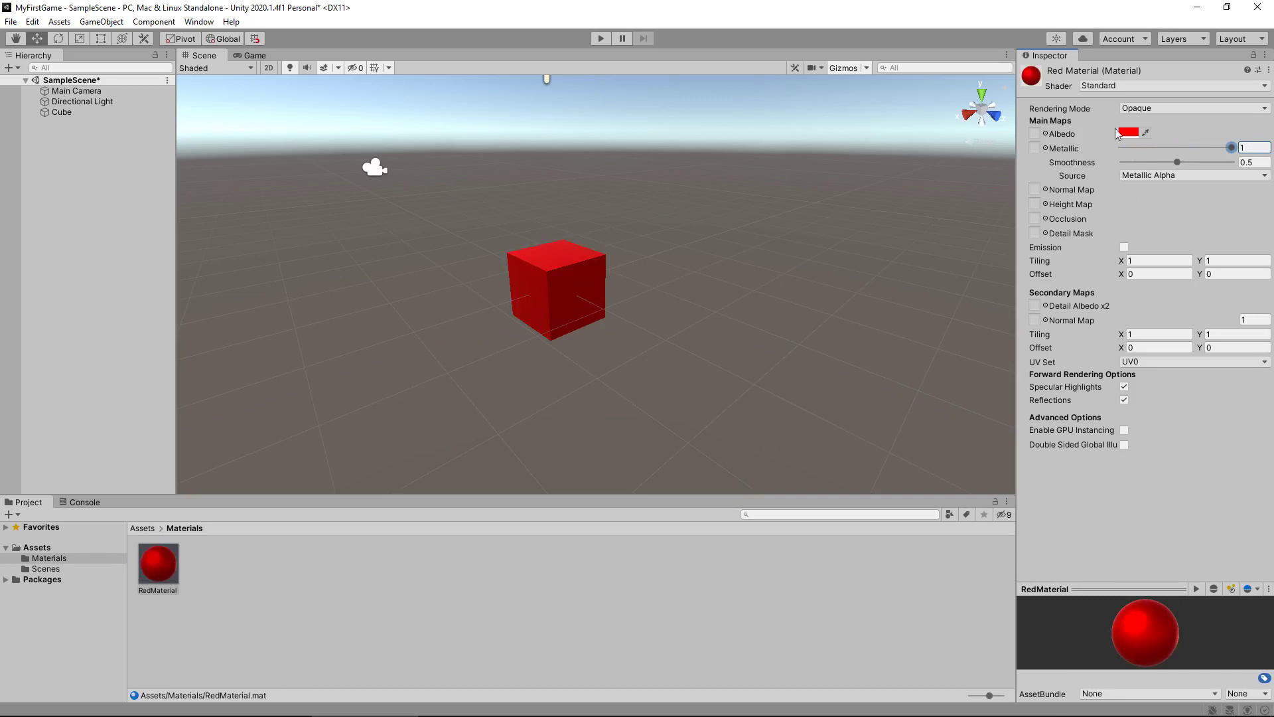
pyautogui.moveTo(1177, 163); pyautogui.dragTo(1240, 163)
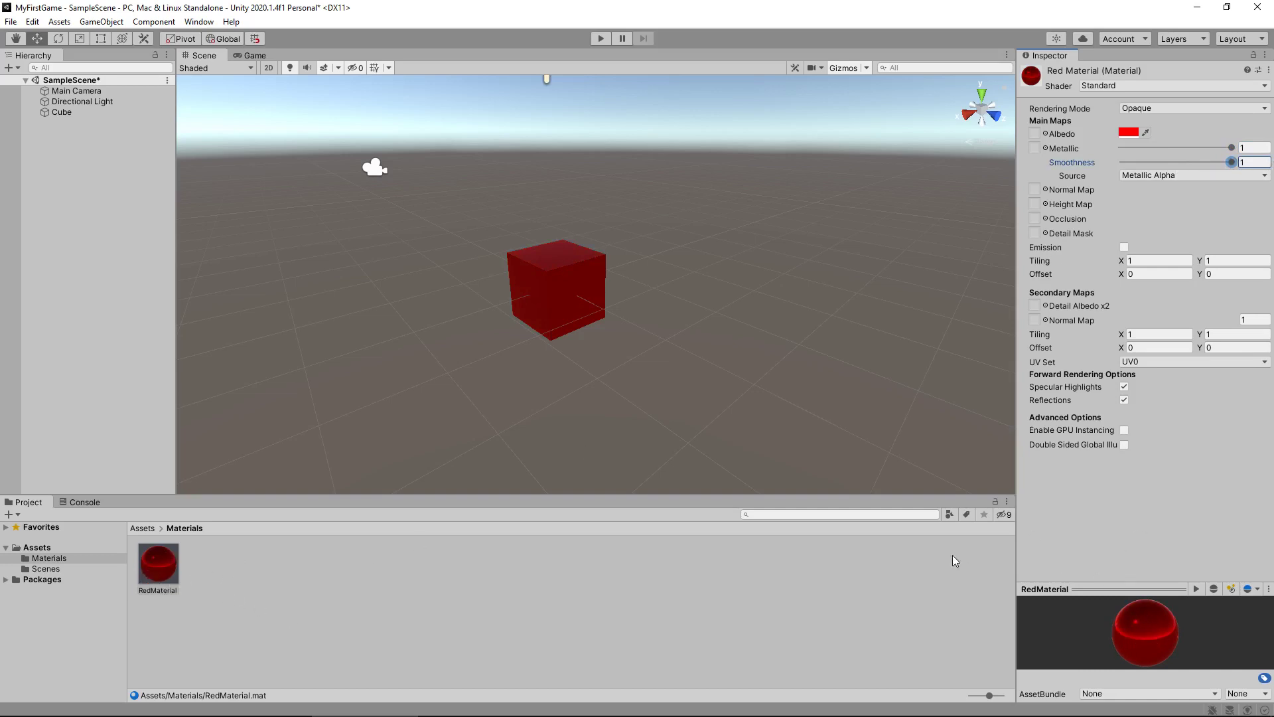
# Tilt, pan and orbit the Scene view to frame the cube and sun light
pyautogui.moveTo(680, 216); pyautogui.dragTo(674, 268, button='right')
pyautogui.press('q')
pyautogui.moveTo(703, 196); pyautogui.dragTo(653, 353)
pyautogui.press('w')
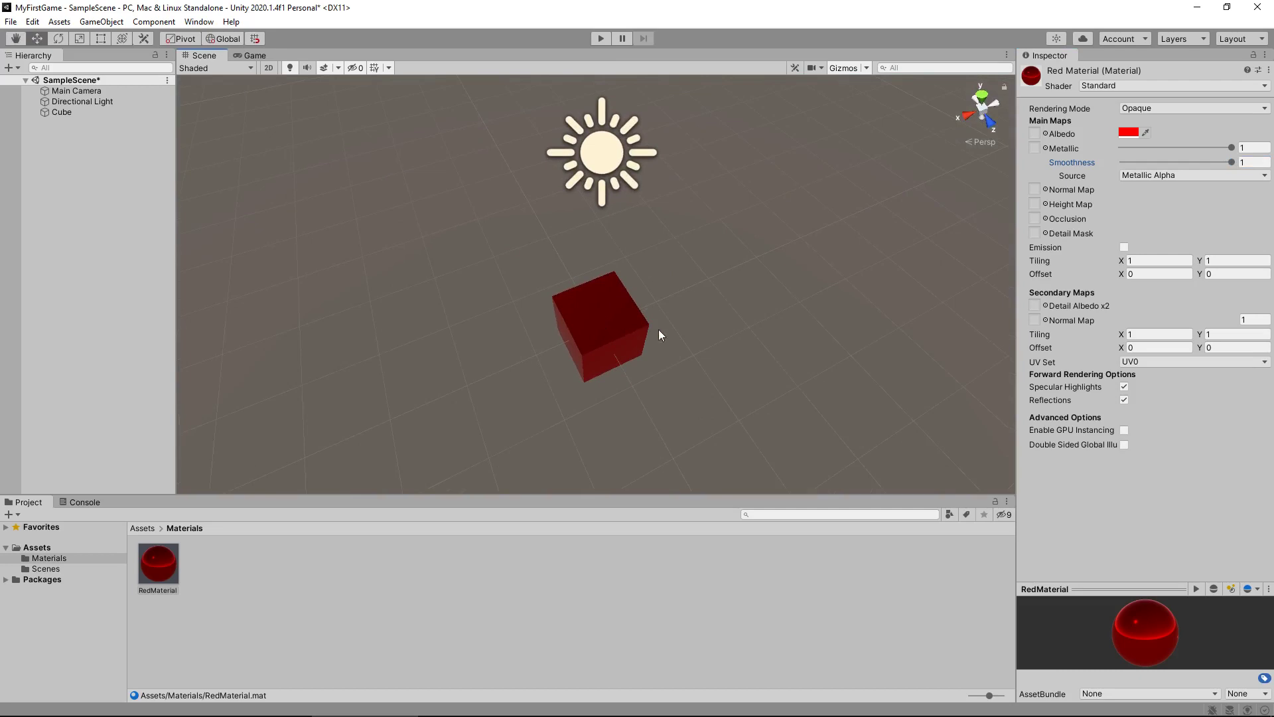
pyautogui.moveTo(719, 360); pyautogui.dragTo(814, 296, button='right')
pyautogui.press('q')
pyautogui.moveTo(756, 344); pyautogui.dragTo(768, 223)
pyautogui.press('w')
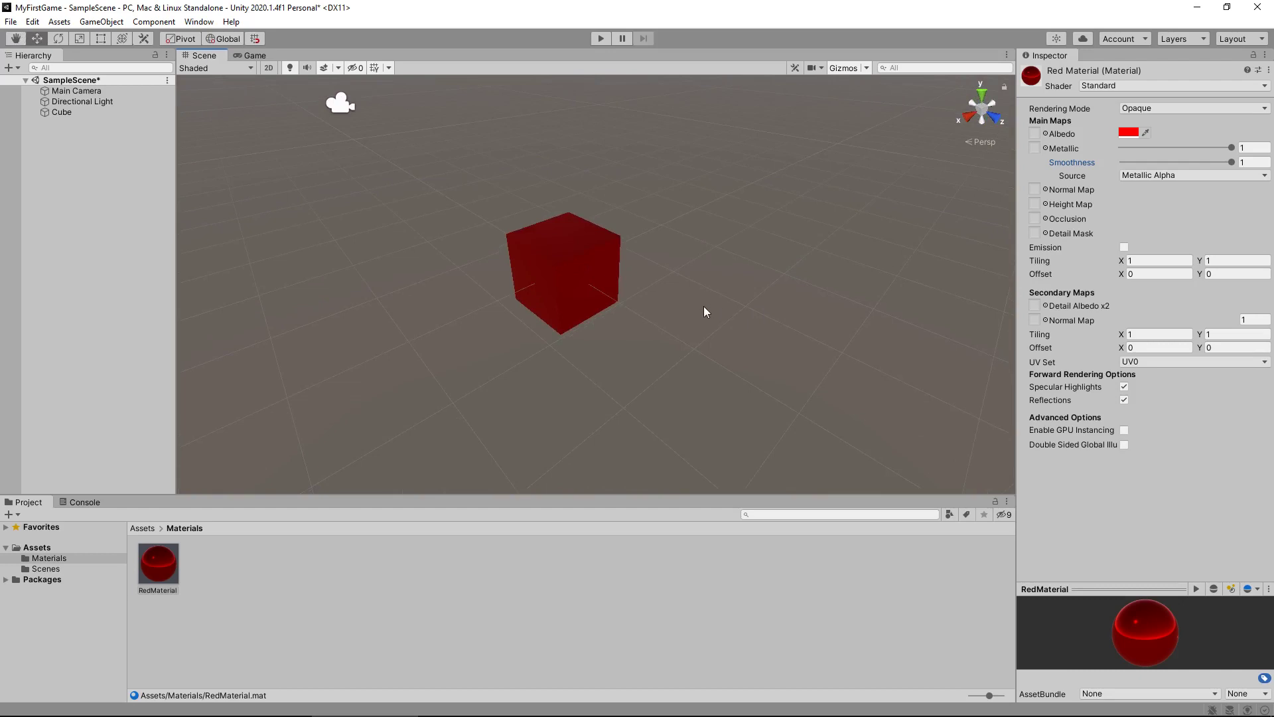
# Set the Cube's Transform Scale X and Z to 20, making it 20 × 1 × 20
pyautogui.click(595, 250)
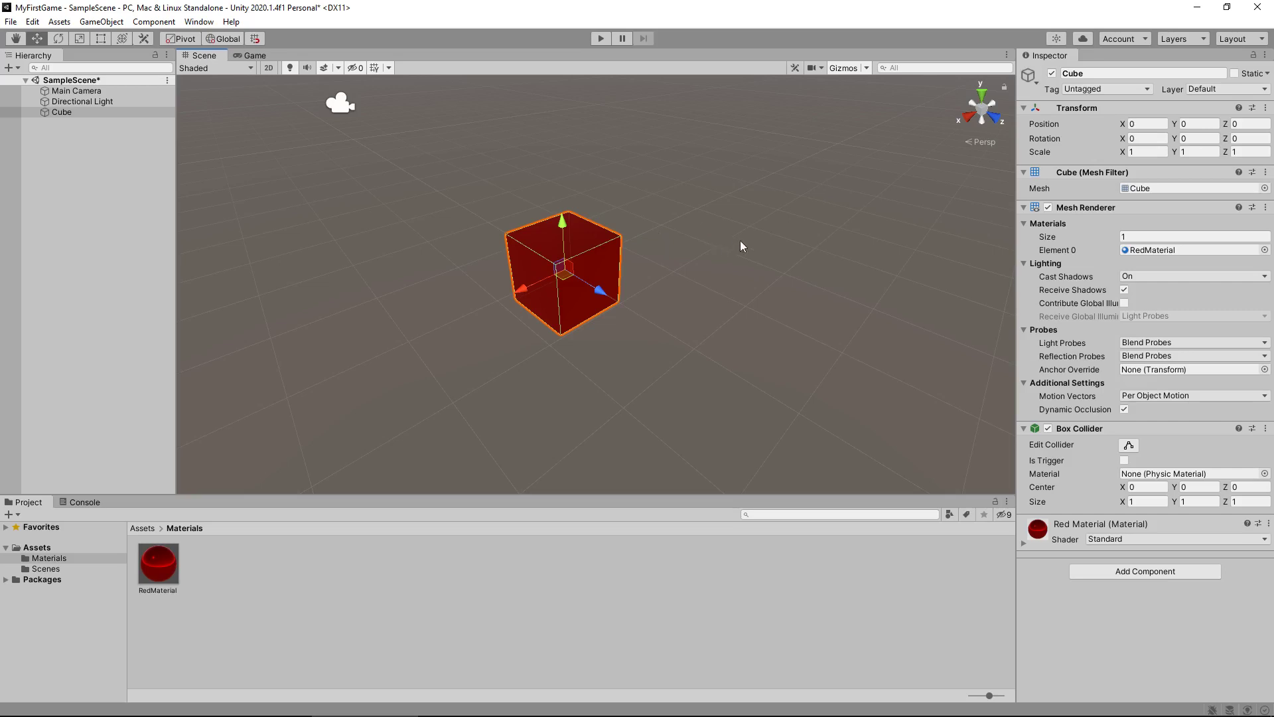
pyautogui.scroll(-5, 770, 238)
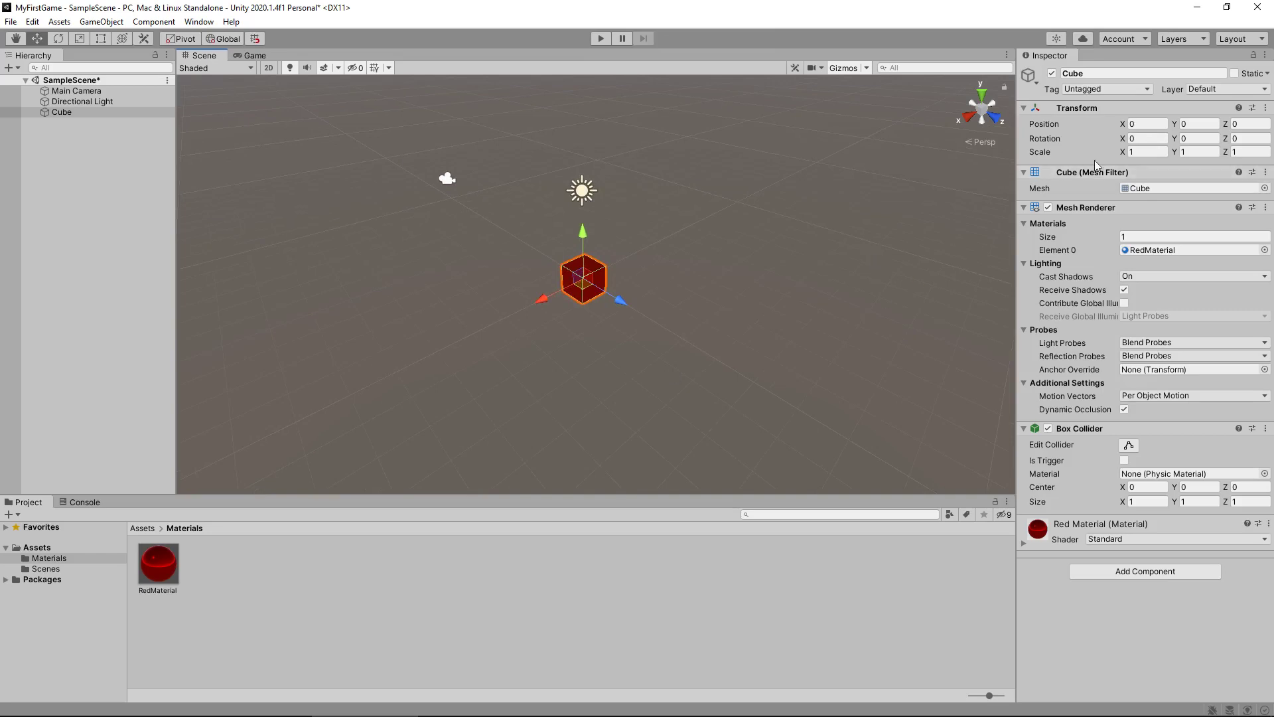
pyautogui.click(1150, 152)
pyautogui.write('20')
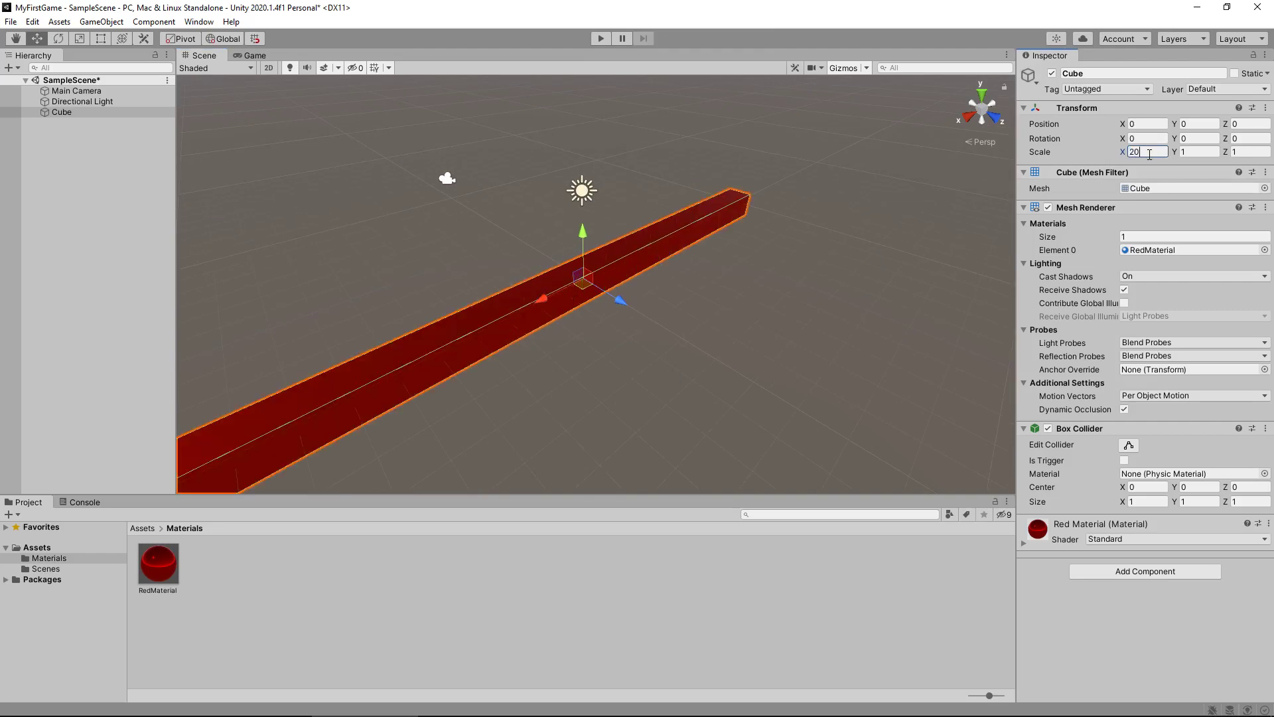
pyautogui.click(1248, 152)
pyautogui.write('20')
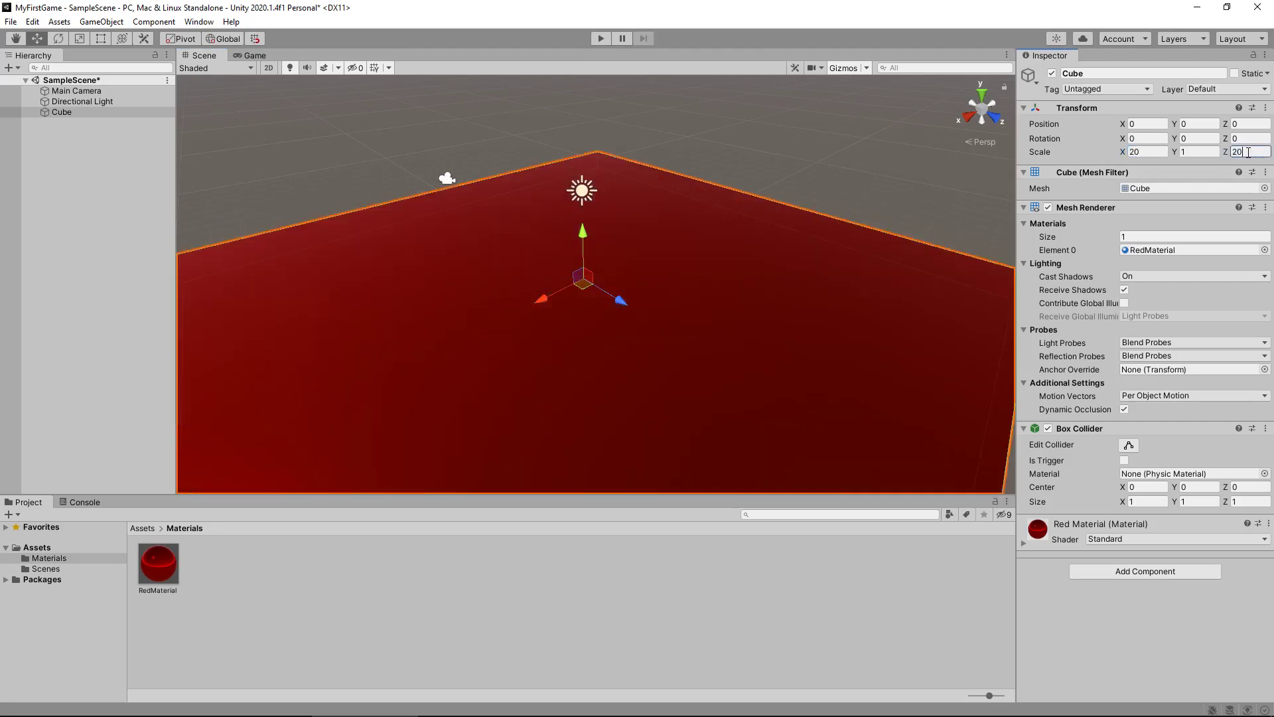
pyautogui.scroll(-3, 625, 258)
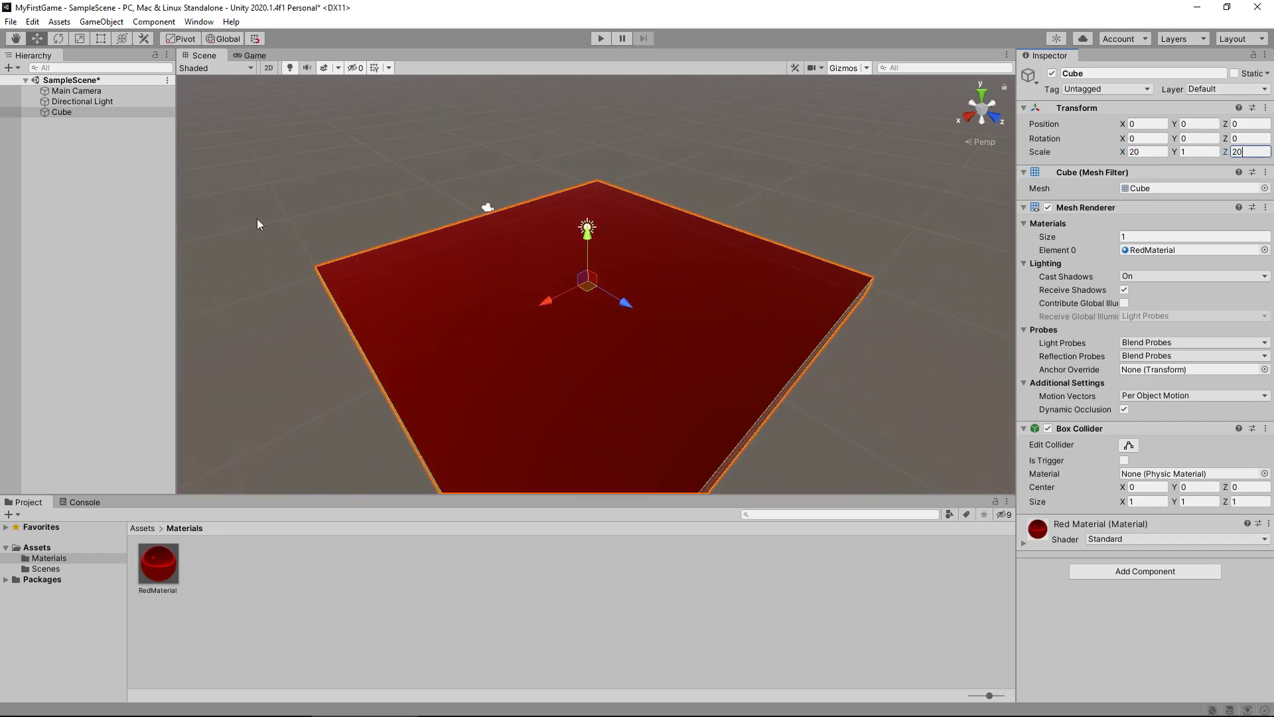
# Try Albedo Alpha and Metallic Alpha smoothness sources while lowering RedMaterial's Metallic and Smoothness
pyautogui.click(163, 560)
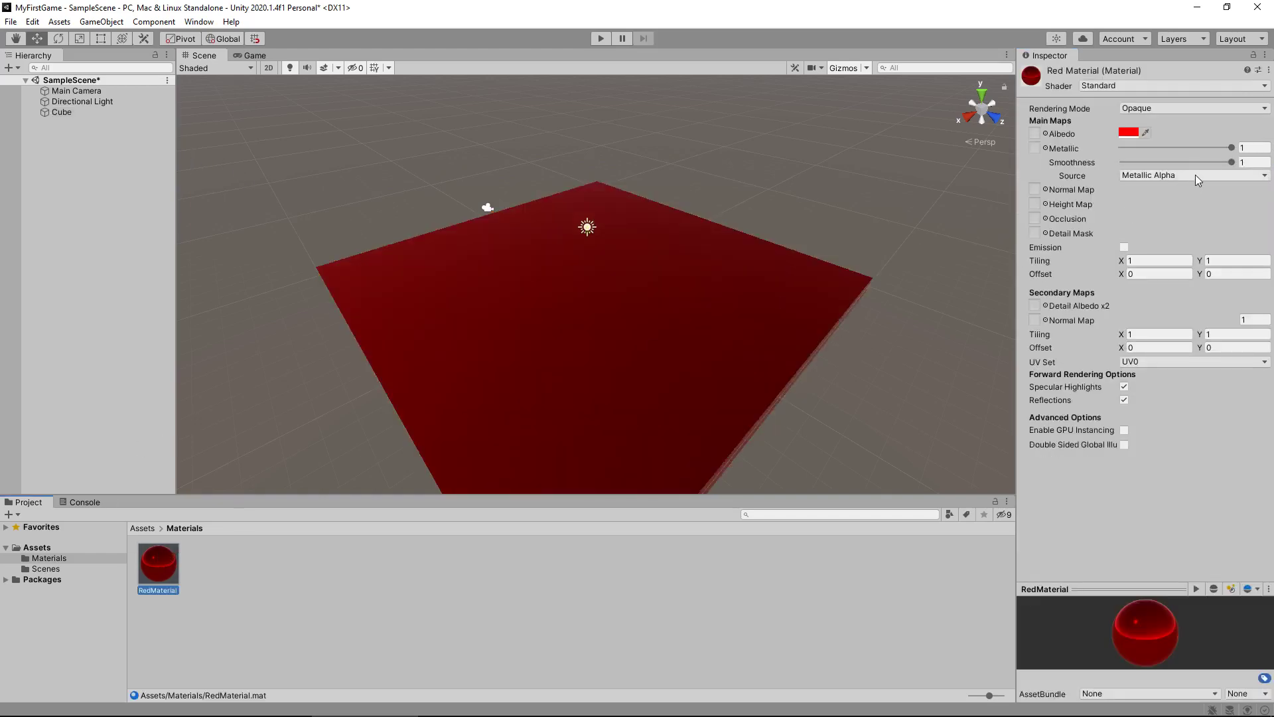
pyautogui.click(1156, 175)
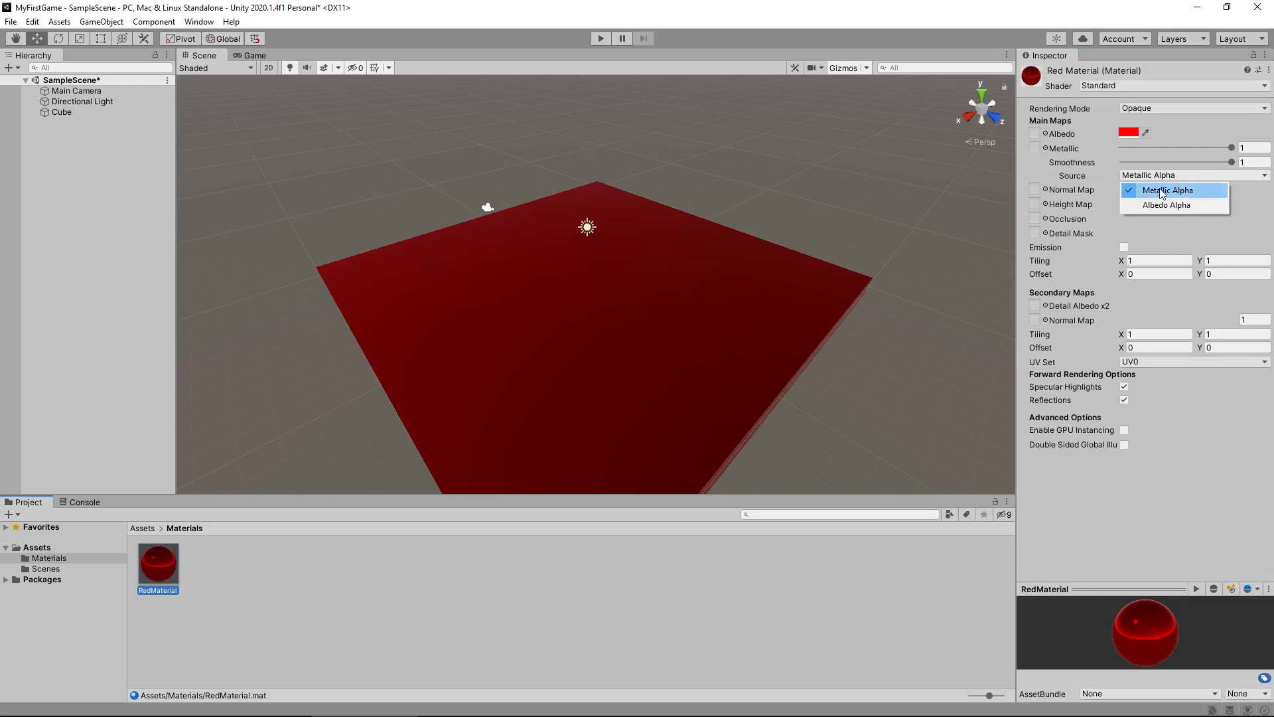
pyautogui.click(1172, 203)
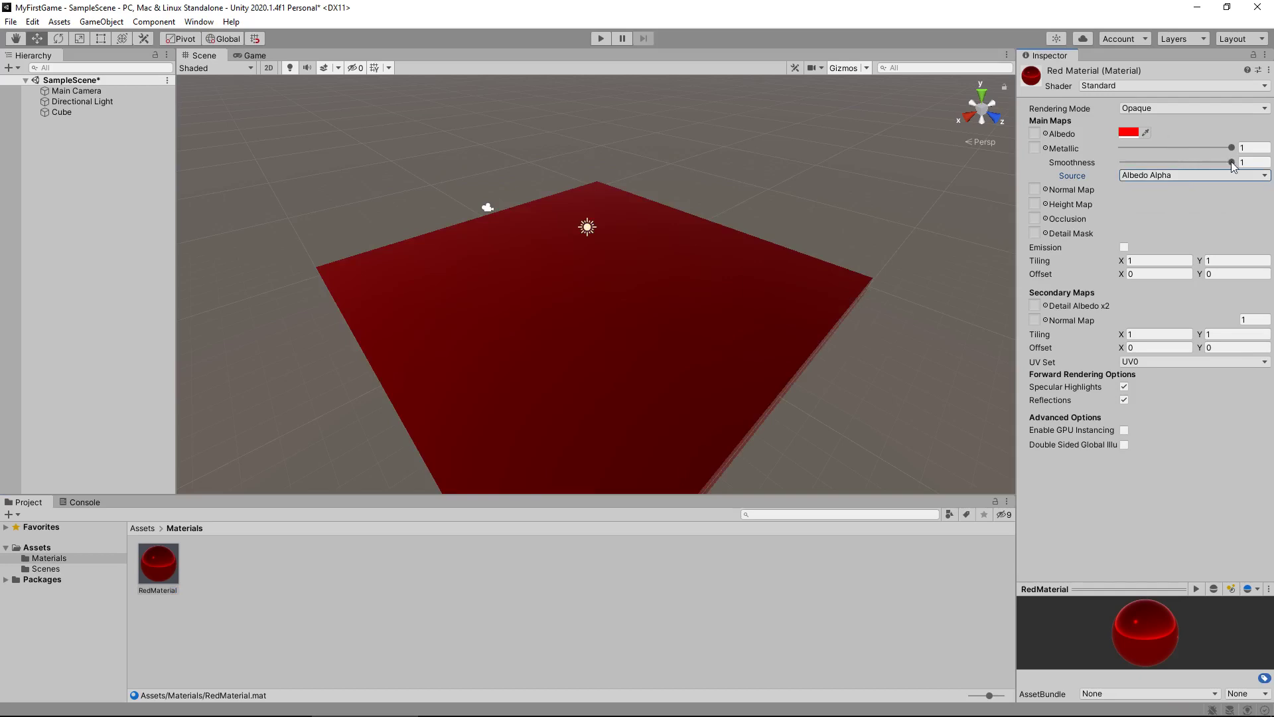
pyautogui.moveTo(1232, 162); pyautogui.dragTo(1152, 163)
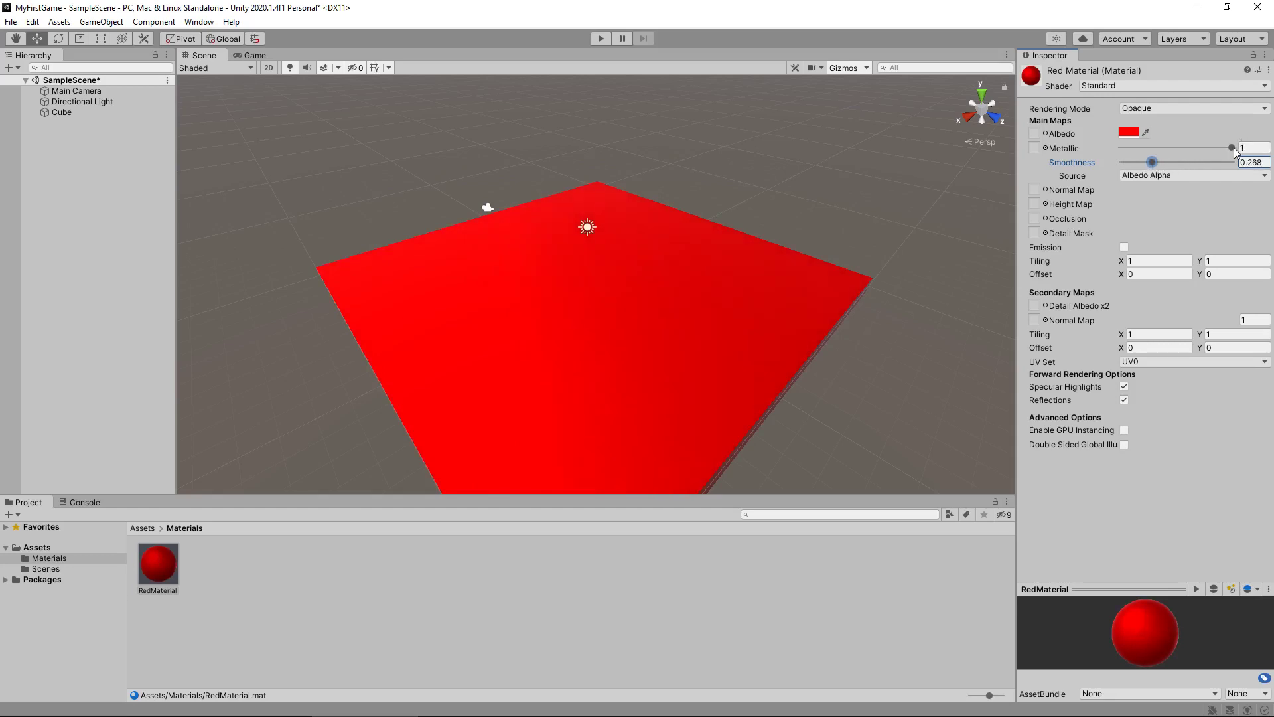
pyautogui.moveTo(1234, 149); pyautogui.dragTo(1095, 167)
pyautogui.moveTo(882, 360); pyautogui.dragTo(883, 272, button='middle')
pyautogui.click(1204, 174)
pyautogui.click(1182, 190)
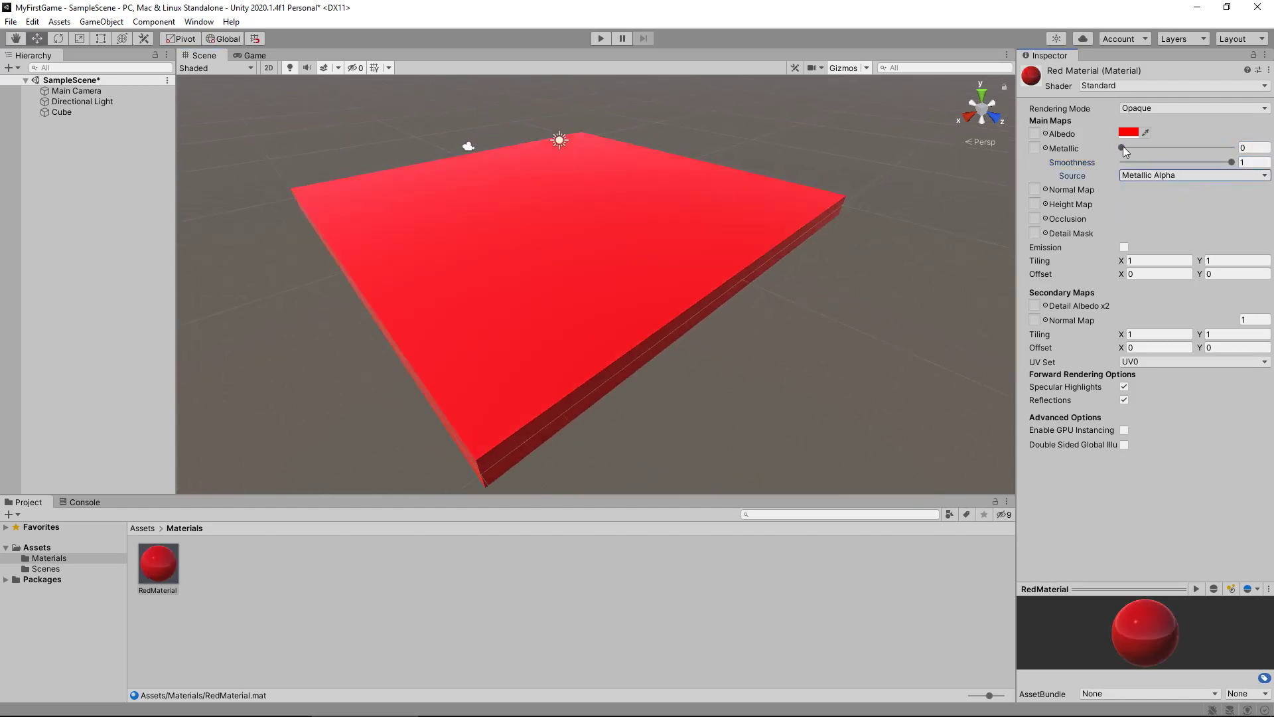
# Settle RedMaterial on Albedo Alpha source with Metallic 0.271 and Smoothness 0.195
pyautogui.moveTo(1122, 148); pyautogui.dragTo(1184, 156)
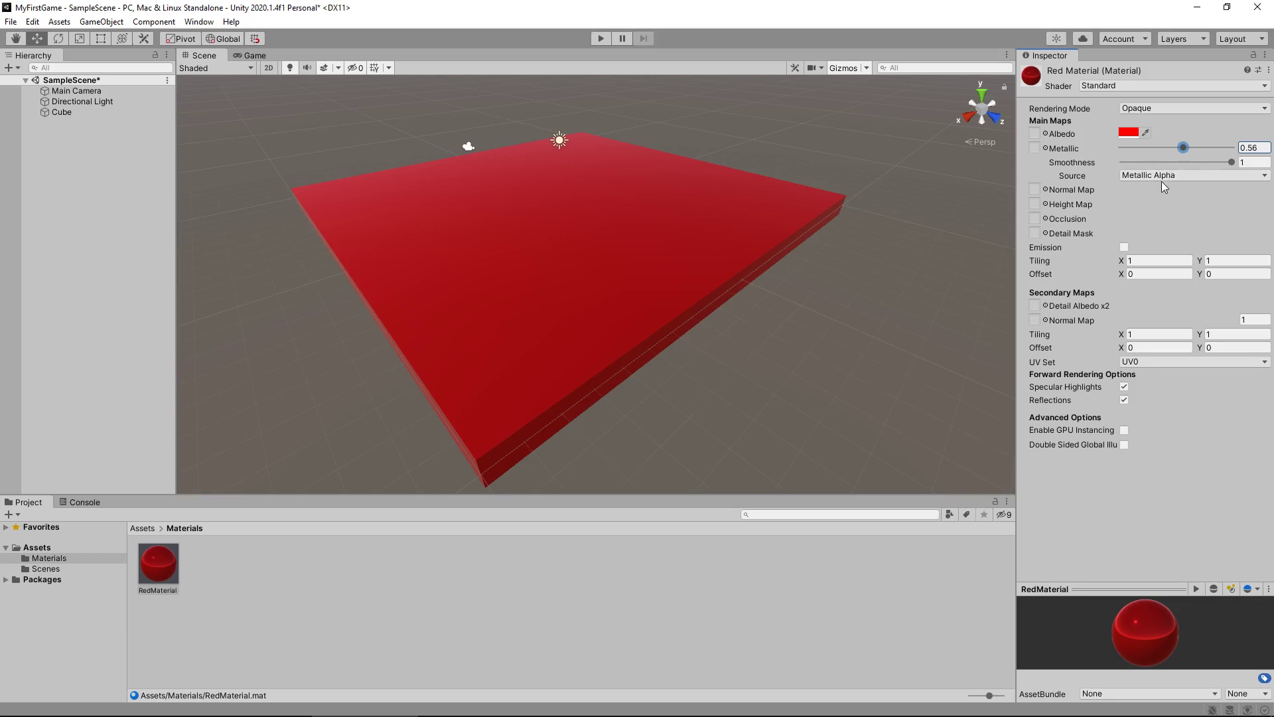
pyautogui.moveTo(623, 272); pyautogui.dragTo(632, 313, button='middle')
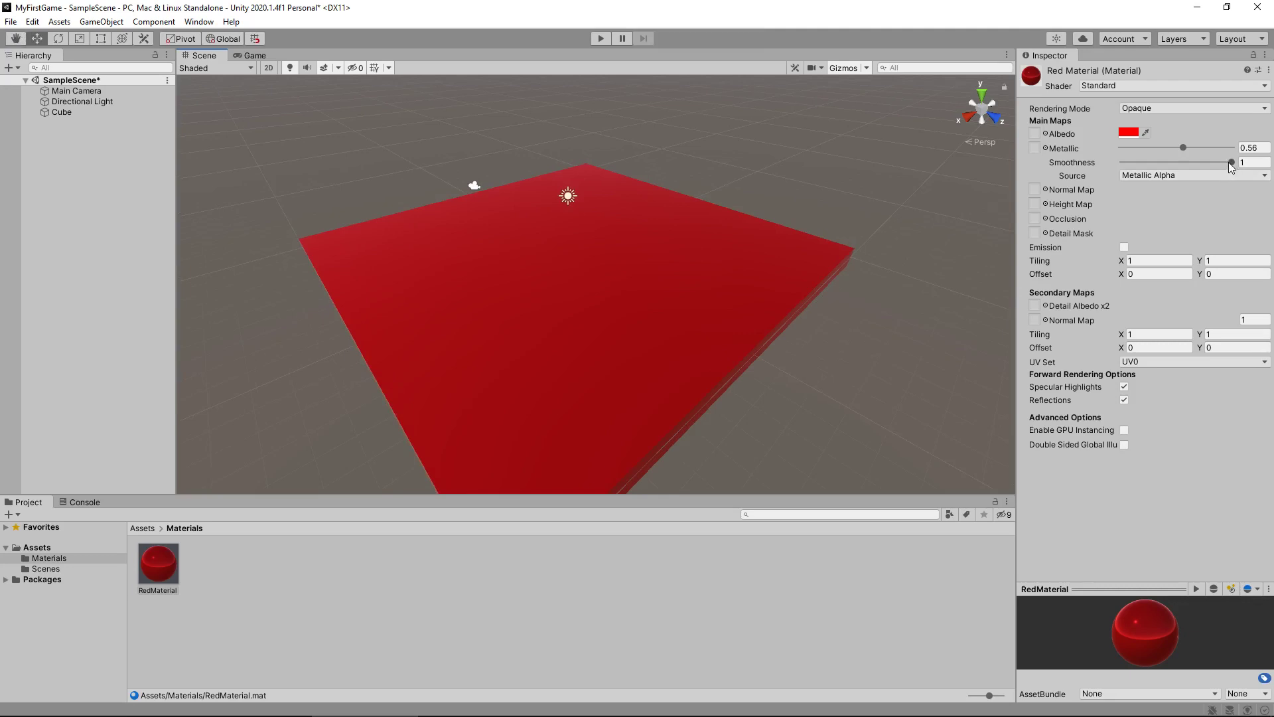
pyautogui.moveTo(1232, 162); pyautogui.dragTo(1121, 147)
pyautogui.click(1152, 175)
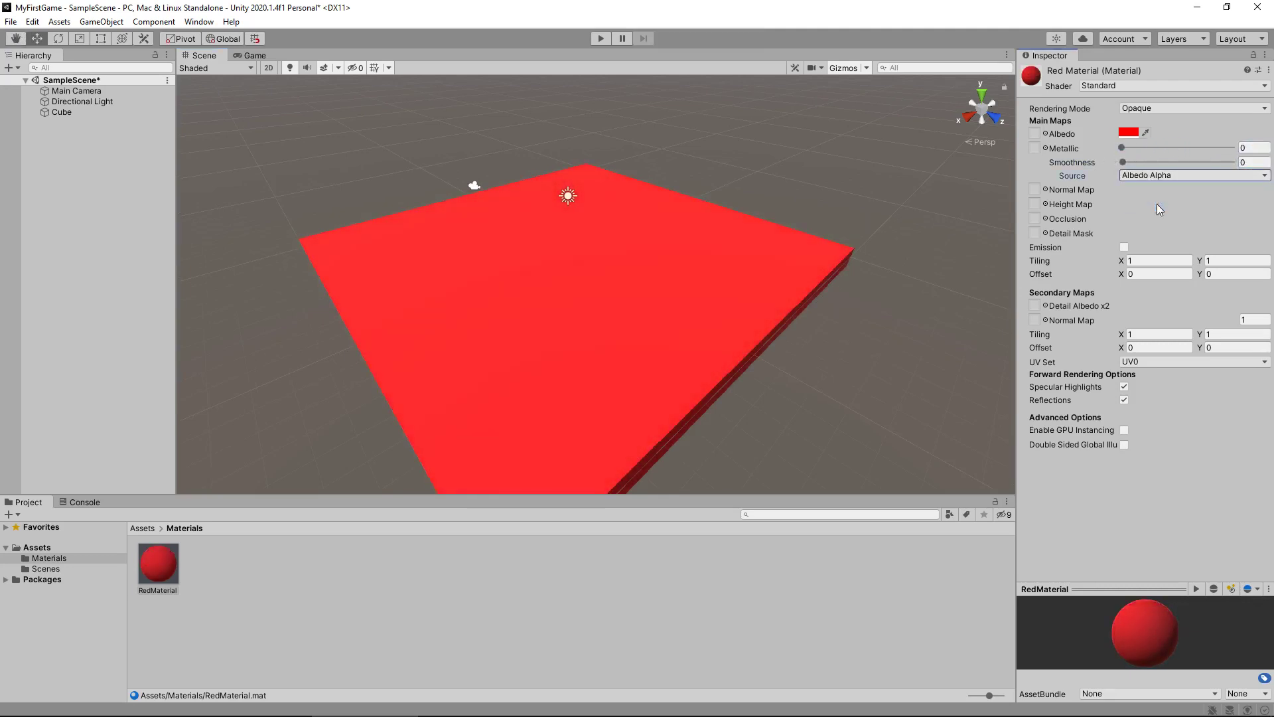
pyautogui.moveTo(1127, 148)
pyautogui.mouseDown()
pyautogui.moveTo(1154, 153)
pyautogui.moveTo(1144, 163)
pyautogui.mouseUp()
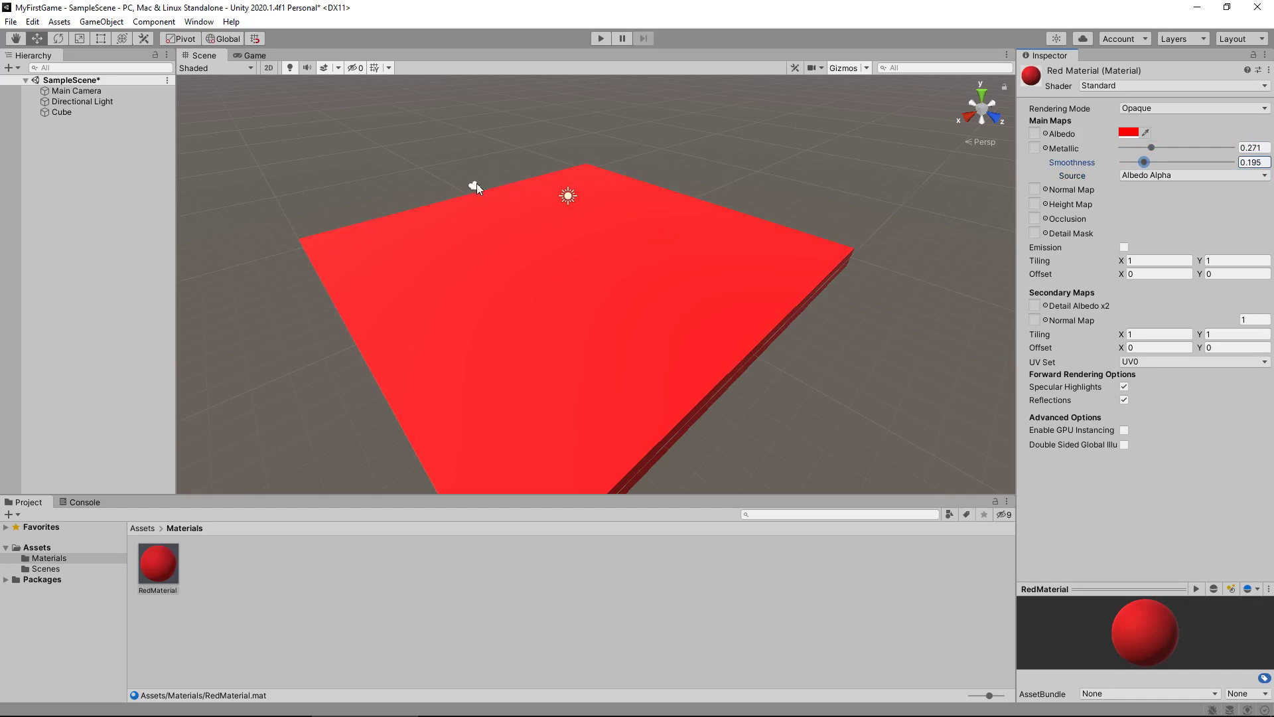
# Scrub the Directional Light's Rotation X down to 8.24
pyautogui.click(97, 101)
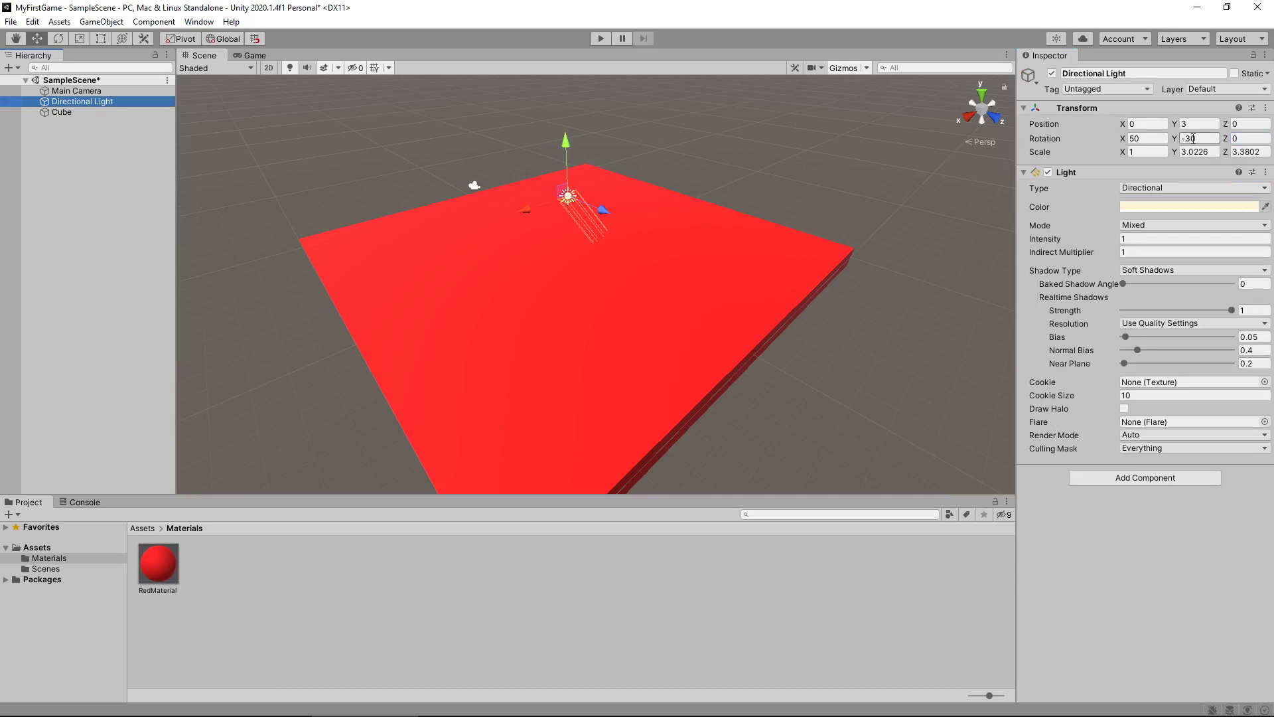
pyautogui.click(1141, 139)
pyautogui.moveTo(1124, 141); pyautogui.dragTo(142, 271)
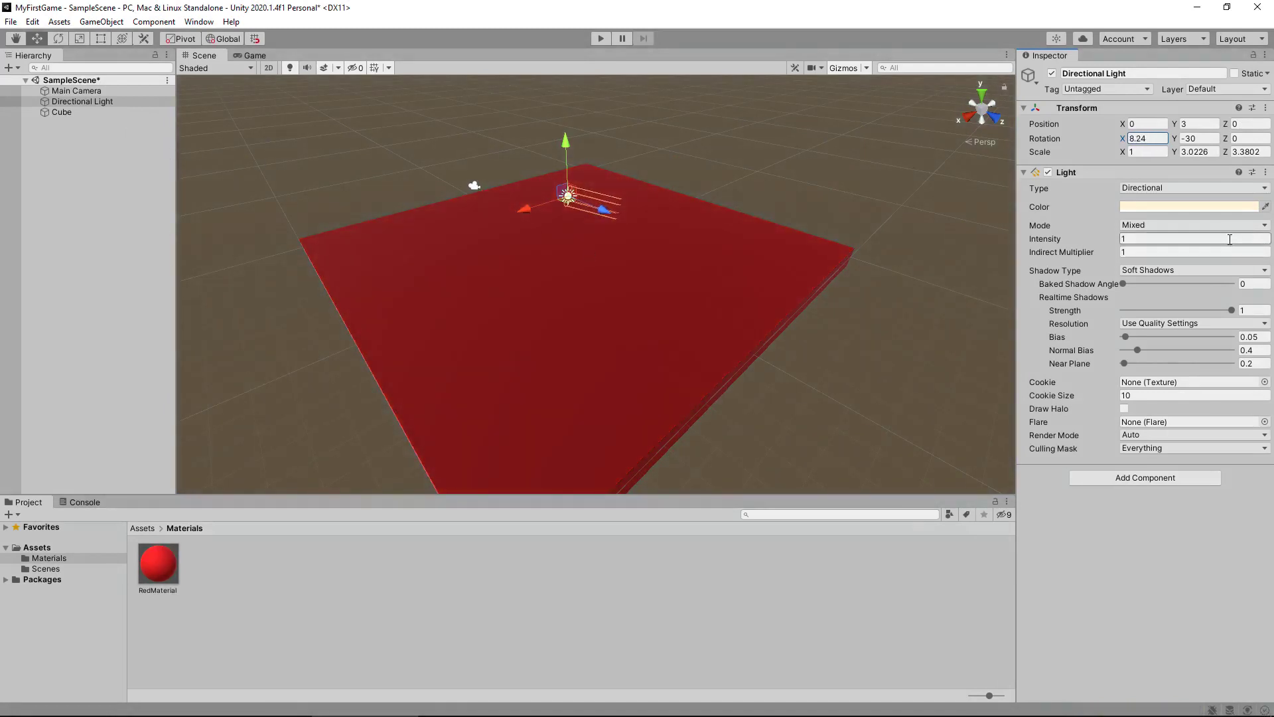
# Set light Rotation X to 50; give RedMaterial Metallic Alpha source, Metallic and Smoothness 1
pyautogui.write('50')
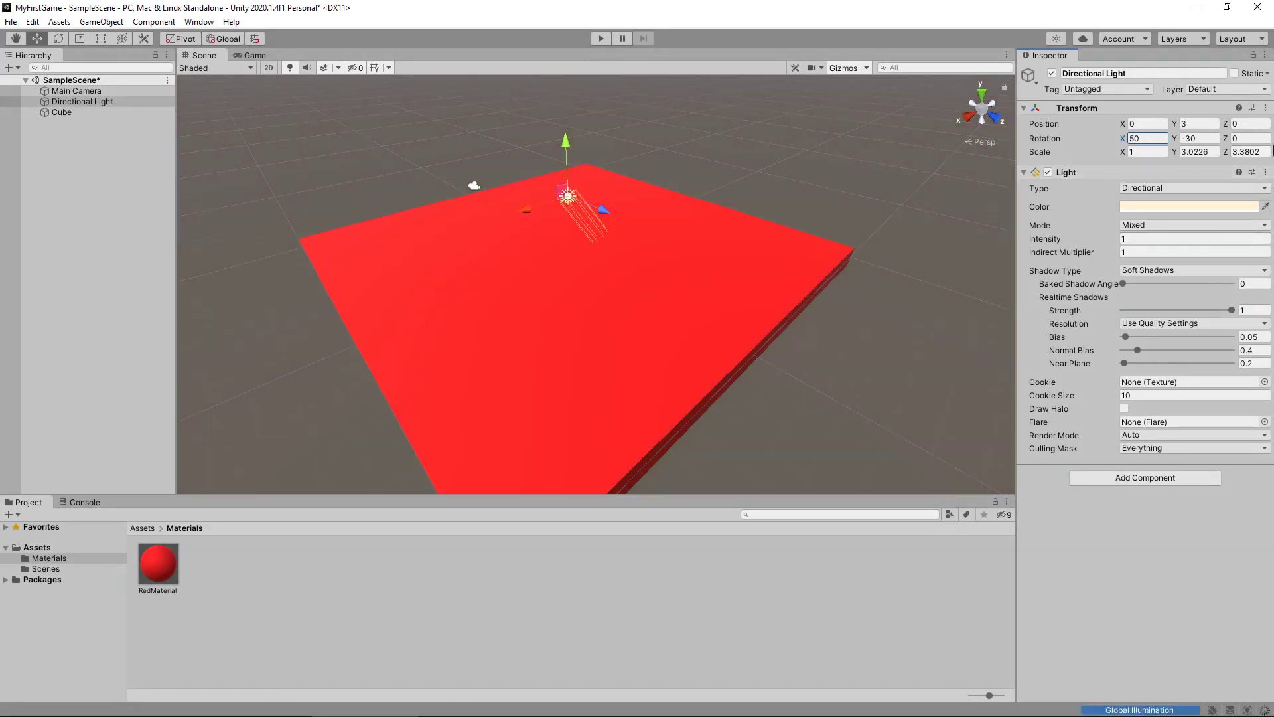
pyautogui.click(158, 563)
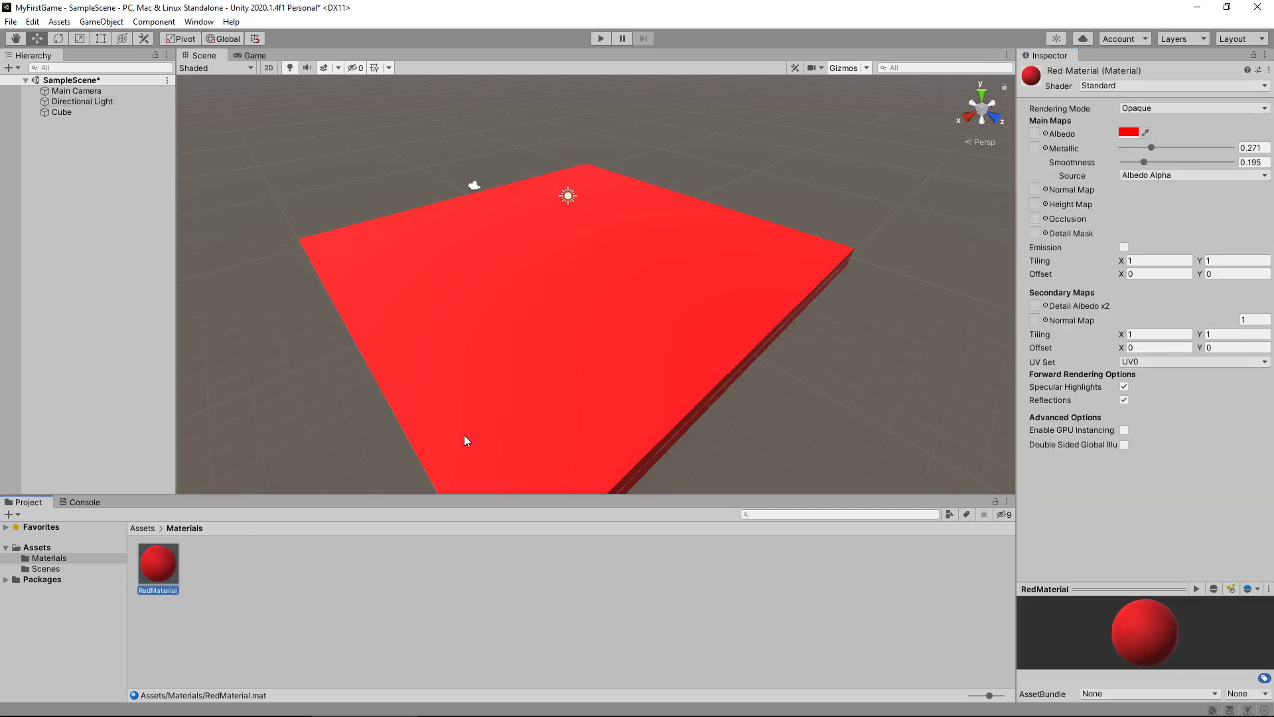
pyautogui.click(1158, 175)
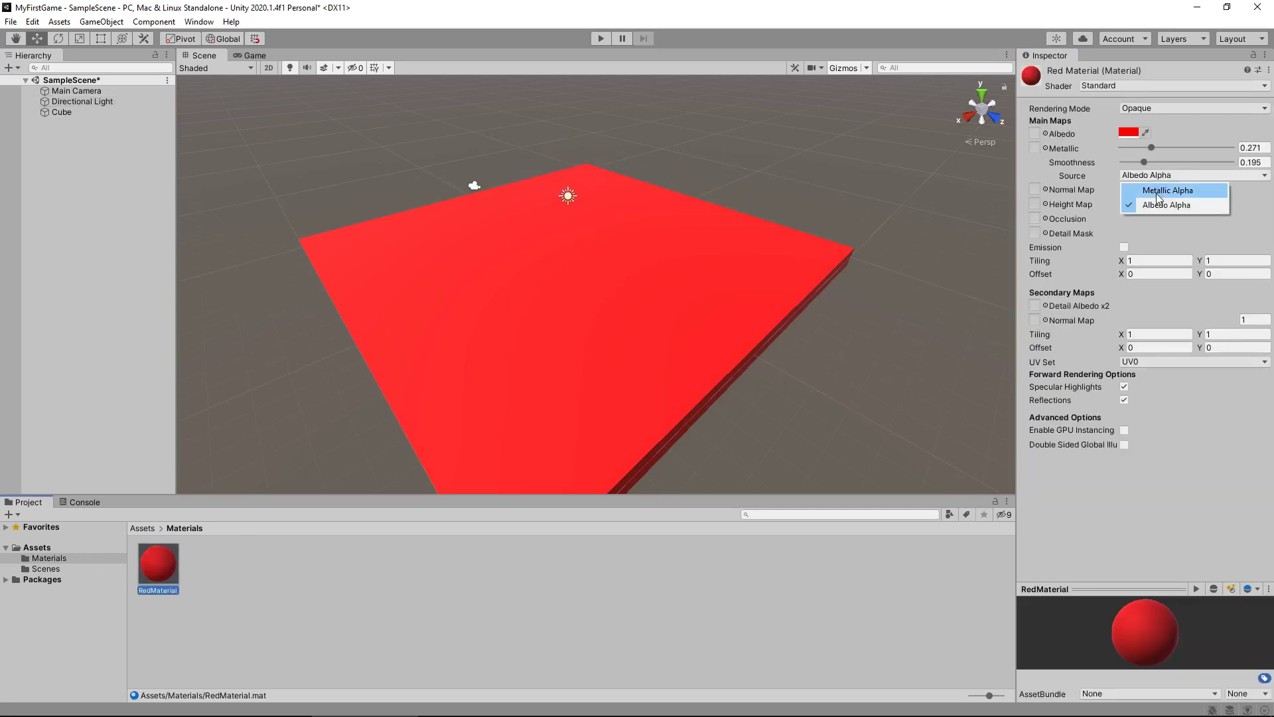
pyautogui.click(1158, 191)
pyautogui.moveTo(1152, 147); pyautogui.dragTo(1219, 153)
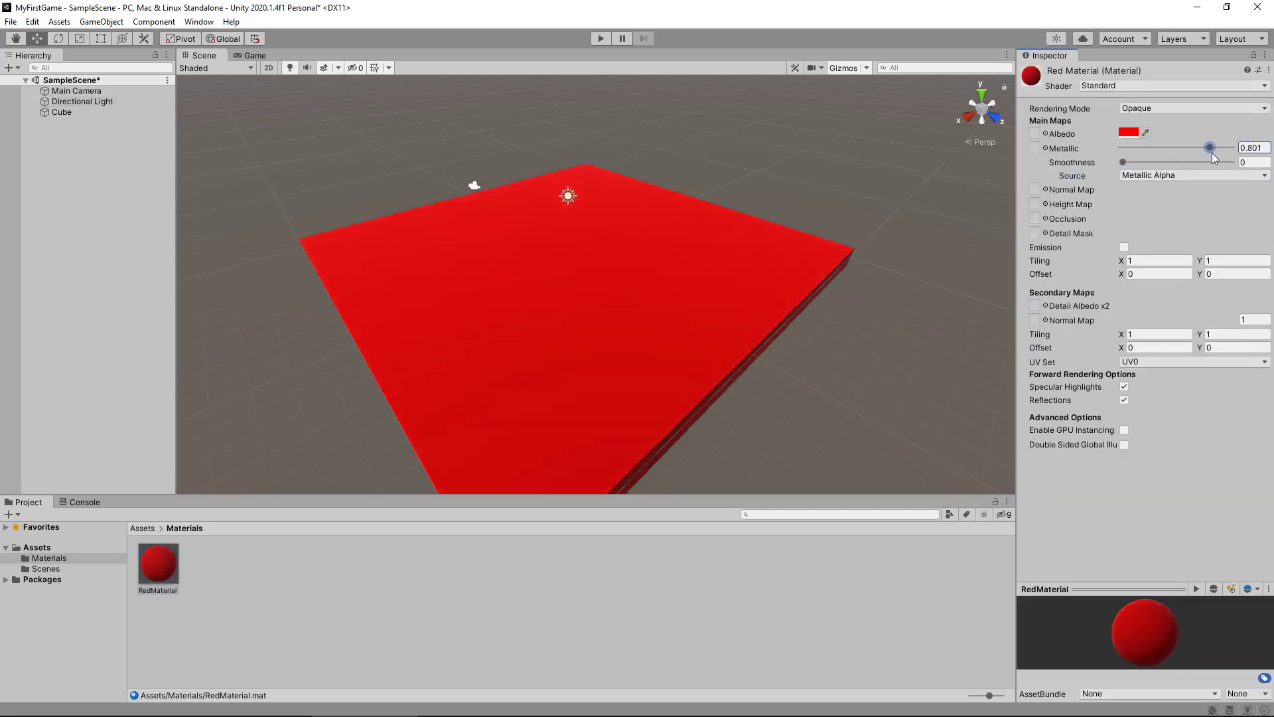
pyautogui.moveTo(1122, 162); pyautogui.dragTo(1231, 165)
pyautogui.click(77, 101)
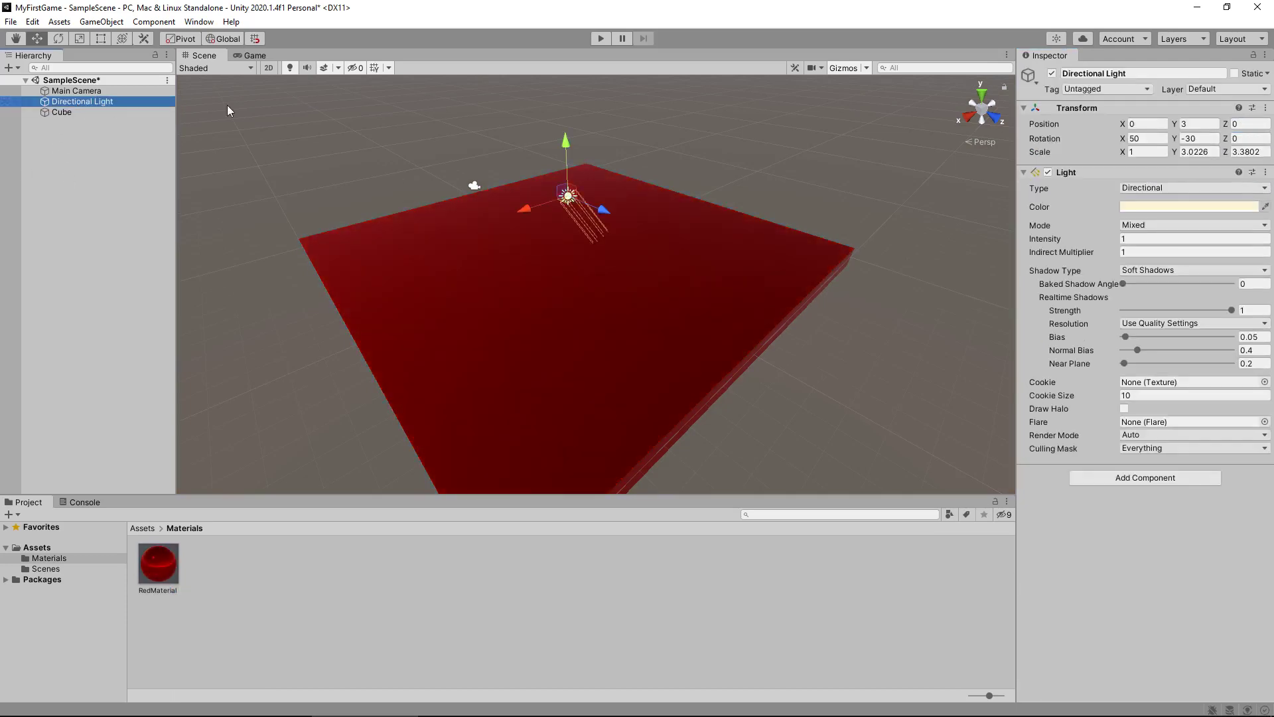
pyautogui.moveTo(1122, 139); pyautogui.dragTo(878, 232)
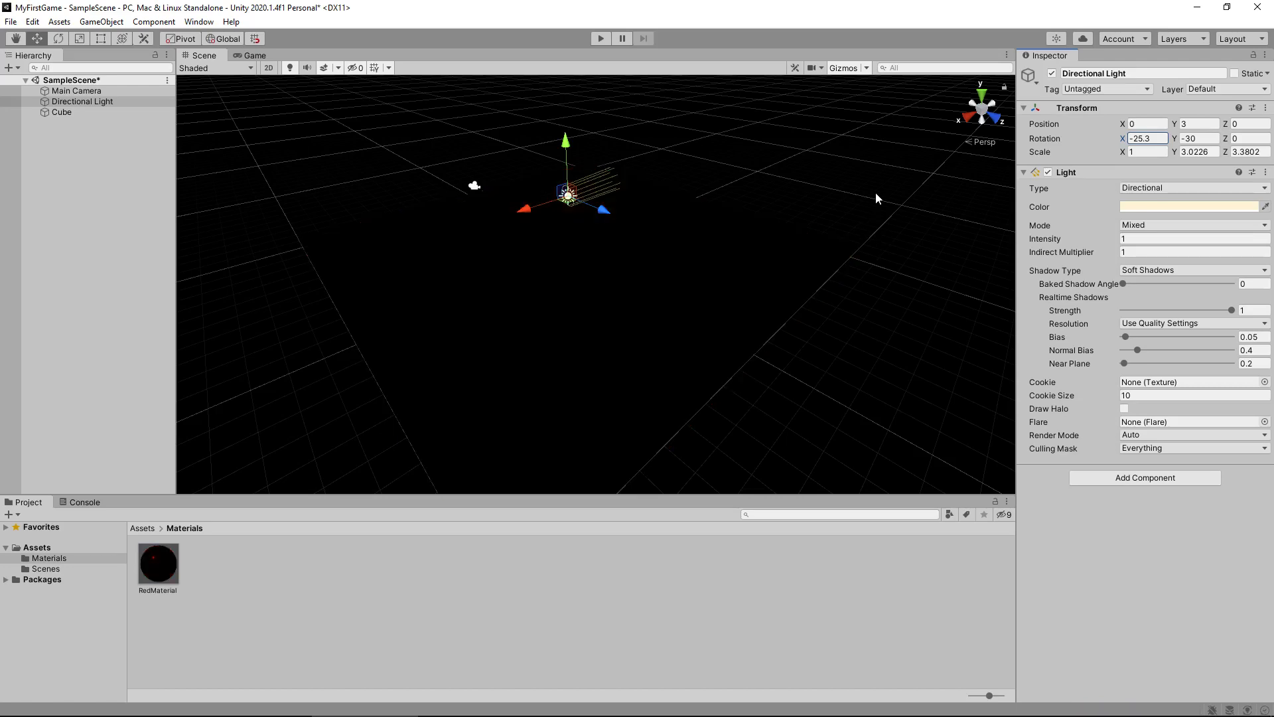
pyautogui.moveTo(1122, 138); pyautogui.dragTo(1247, 219)
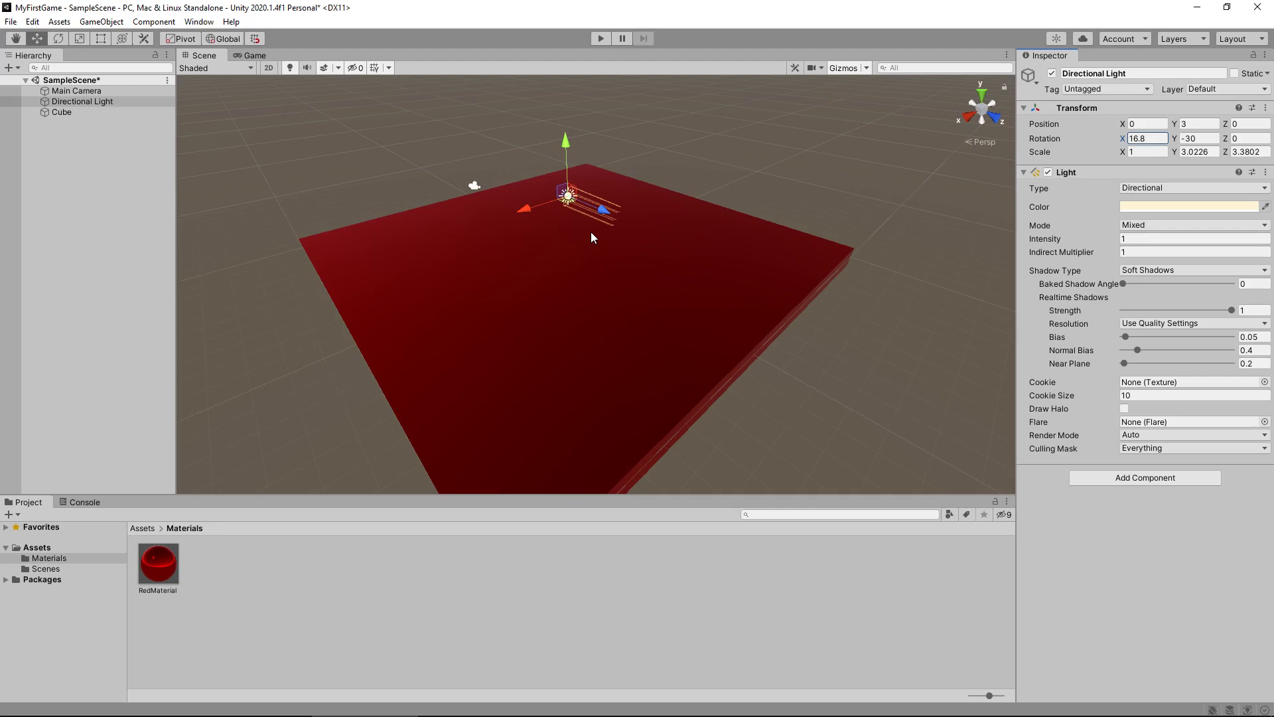
pyautogui.moveTo(1122, 138); pyautogui.dragTo(787, 372)
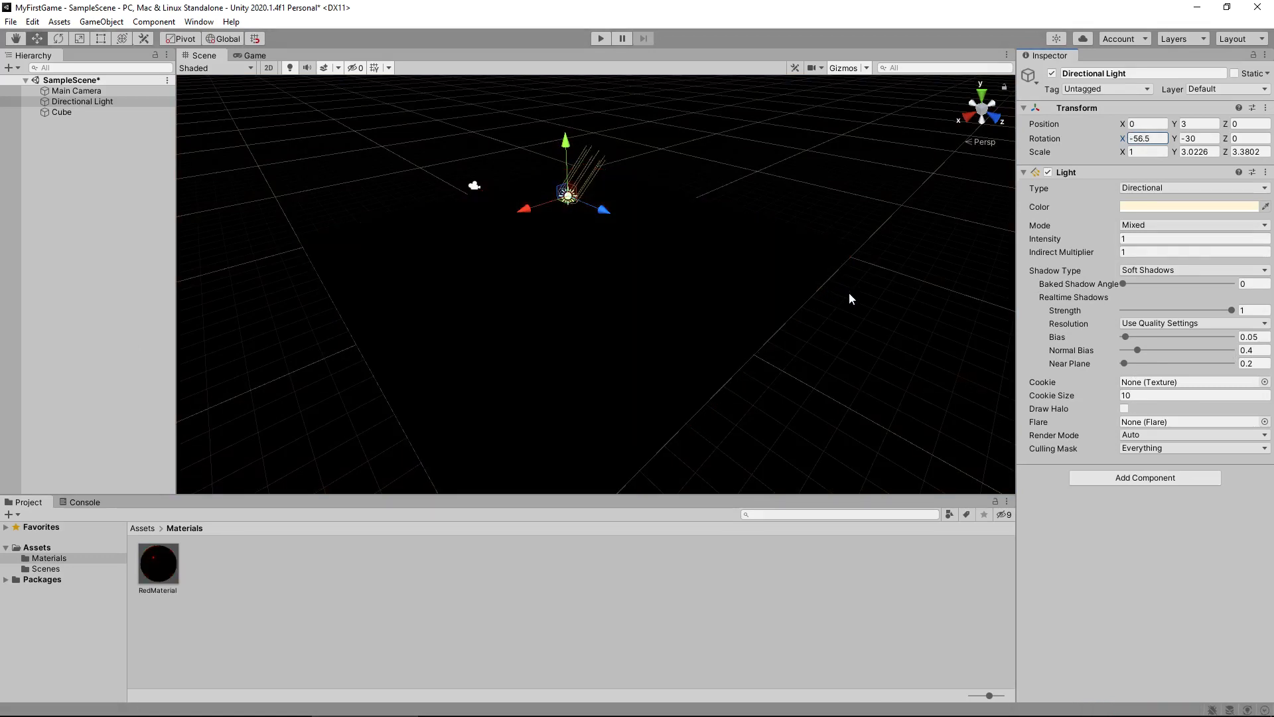
pyautogui.moveTo(1123, 138); pyautogui.dragTo(590, 152)
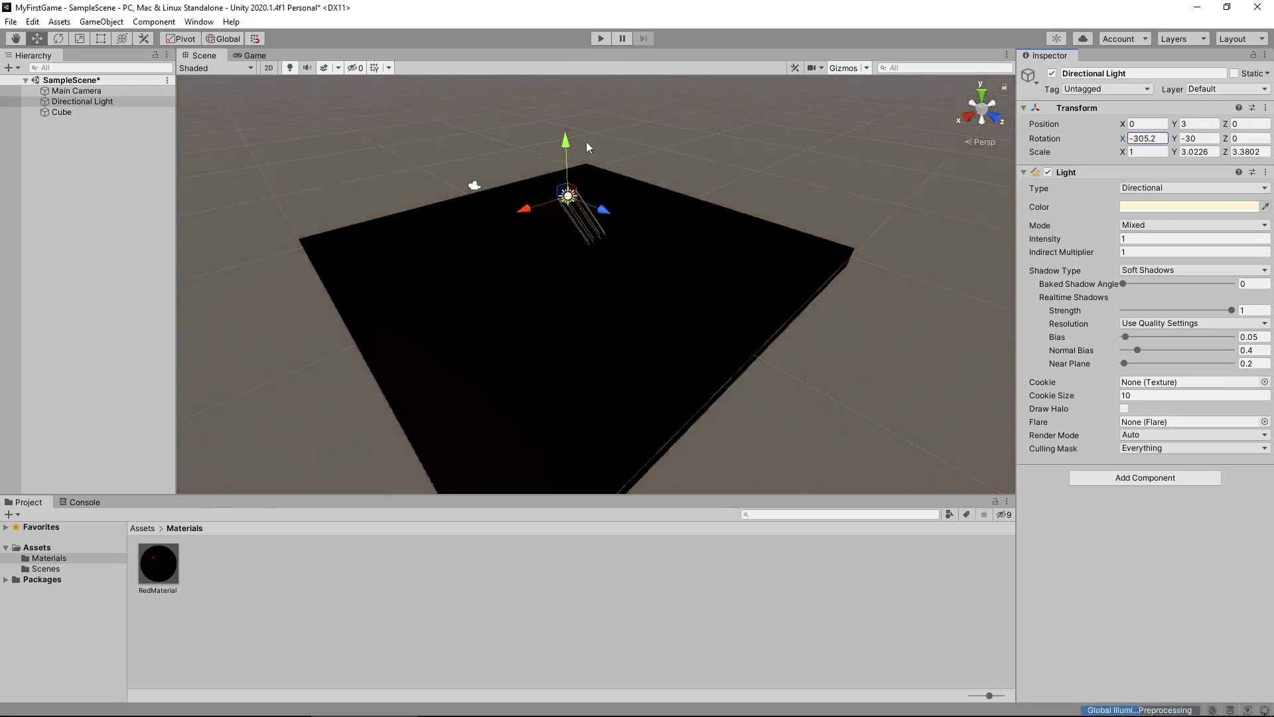
pyautogui.doubleClick(1155, 139)
pyautogui.write('16.8')
pyautogui.doubleClick(1155, 140)
pyautogui.write('50')
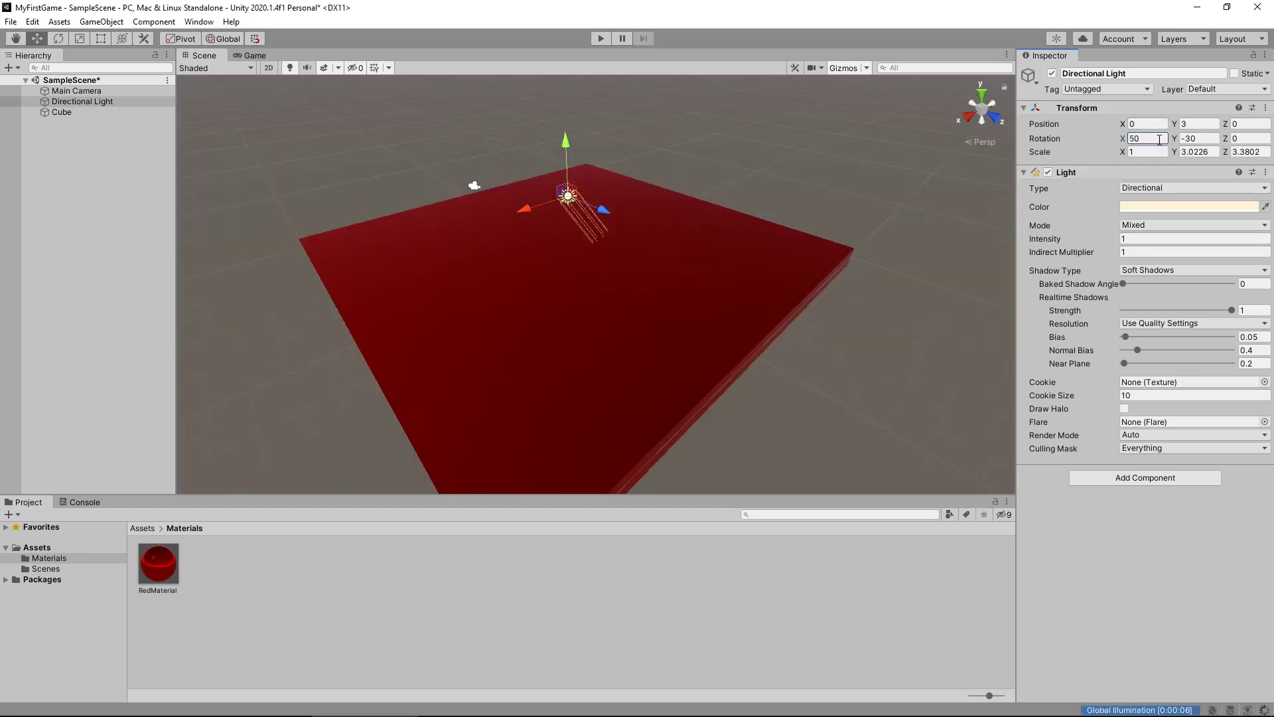
# Drag RedMaterial's Metallic to 0.331 and Smoothness to 0.134
pyautogui.click(64, 111)
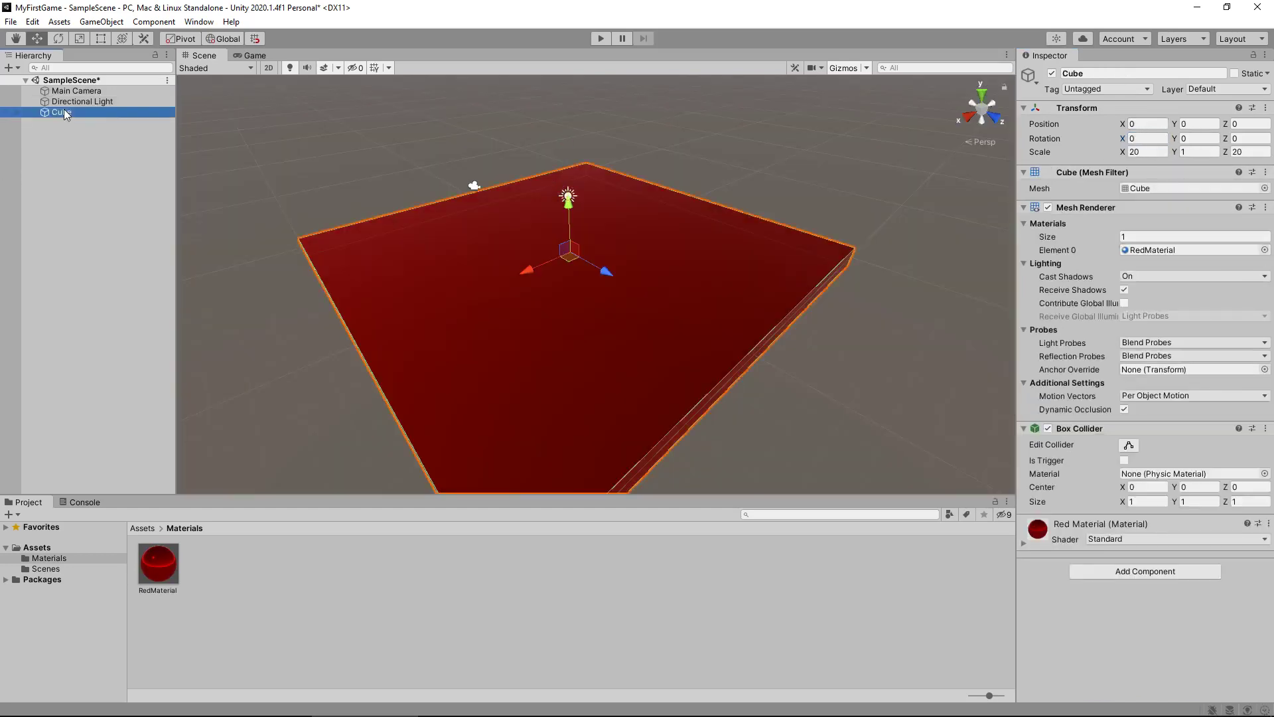
pyautogui.click(168, 564)
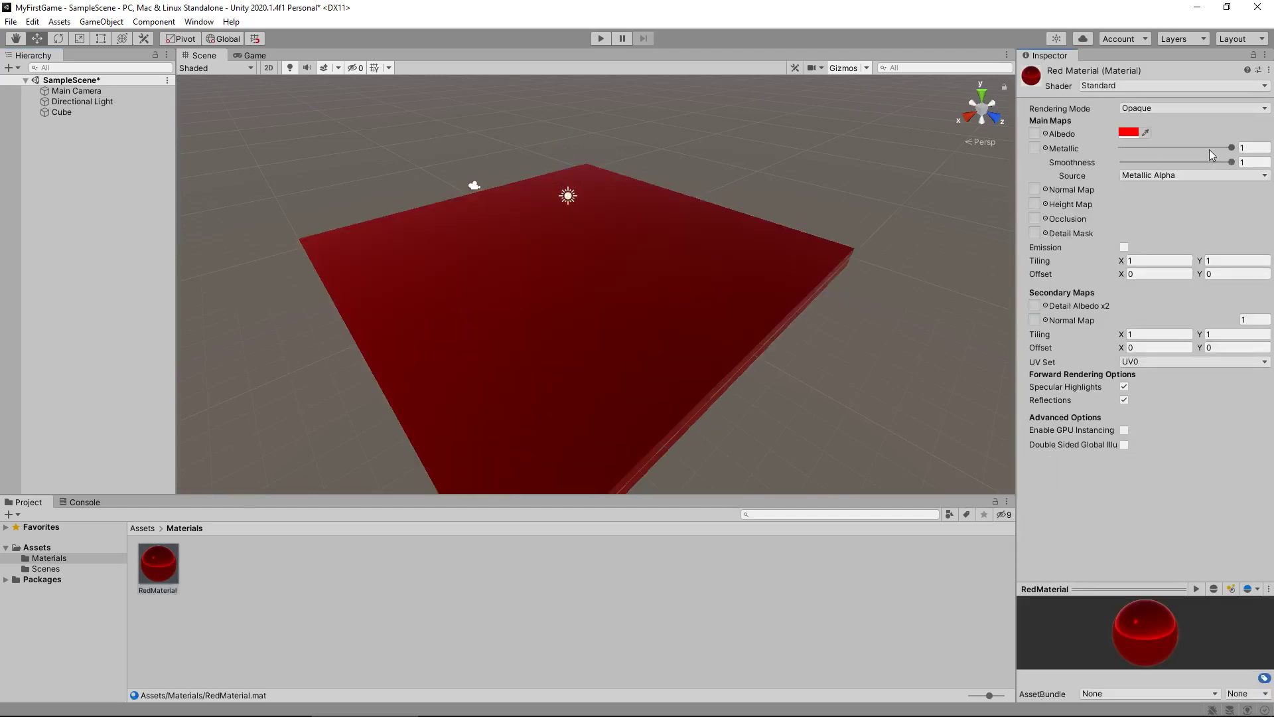
pyautogui.moveTo(1231, 147); pyautogui.dragTo(1112, 157)
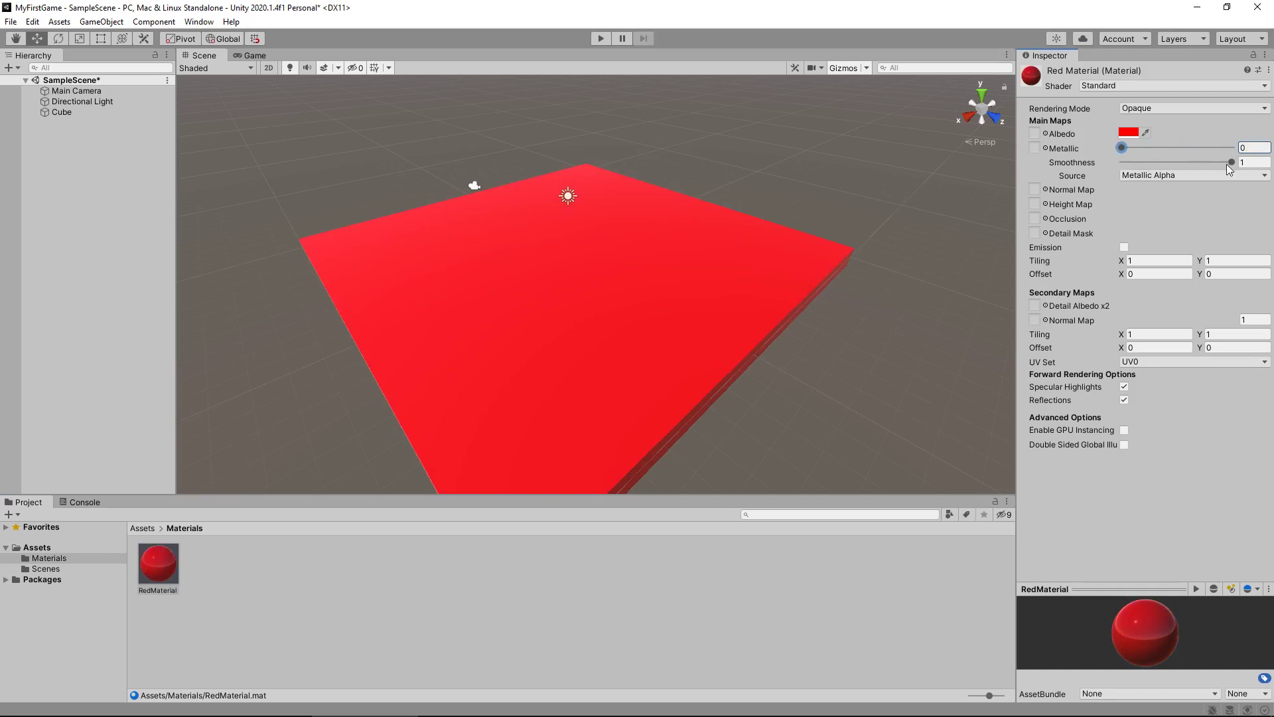
pyautogui.moveTo(1231, 162)
pyautogui.mouseDown()
pyautogui.moveTo(1138, 163)
pyautogui.moveTo(1136, 150)
pyautogui.moveTo(1158, 147)
pyautogui.mouseUp()
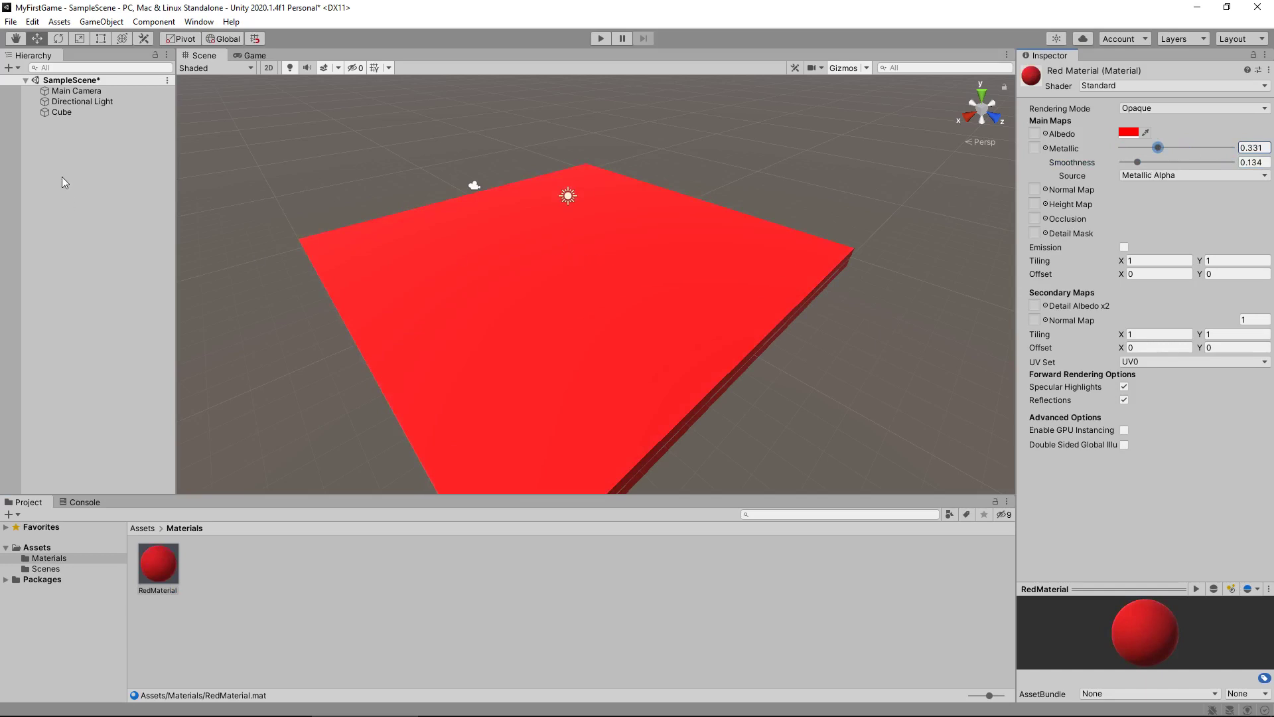
# Select the floor cube and set its RedMaterial to Smoothness 0.684 and Metallic 0.409
pyautogui.click(527, 282)
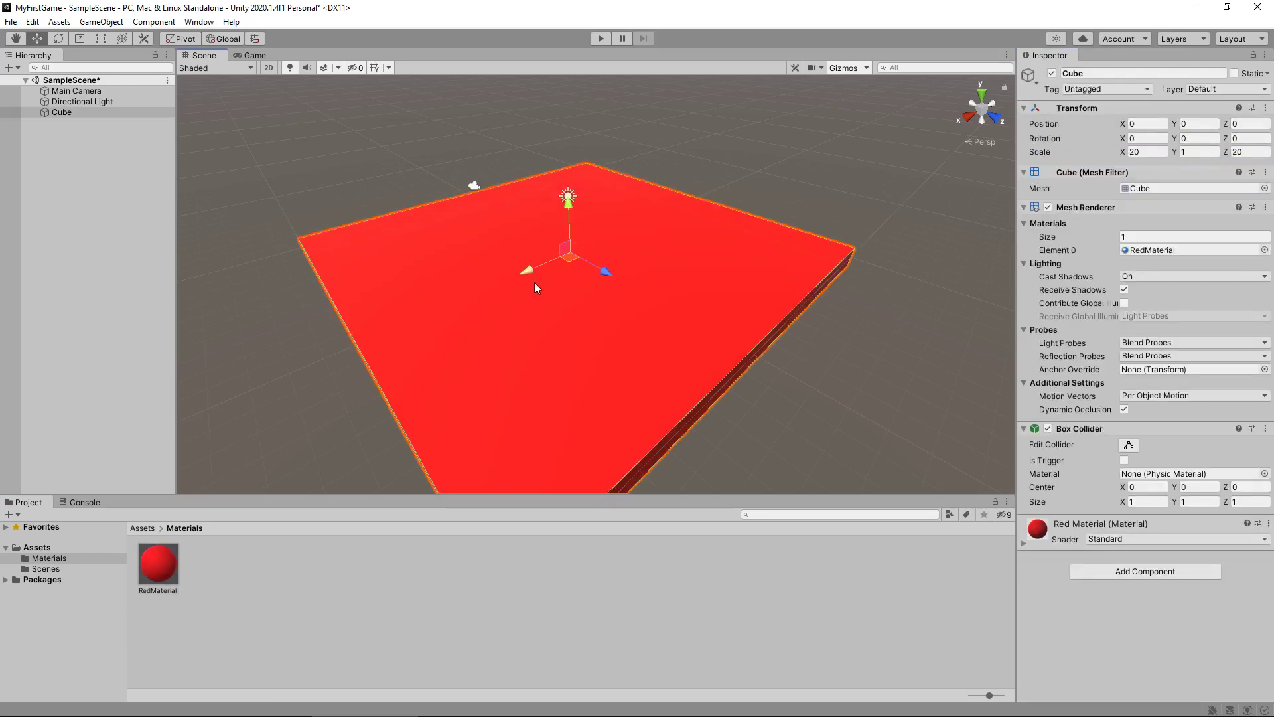
pyautogui.click(1024, 543)
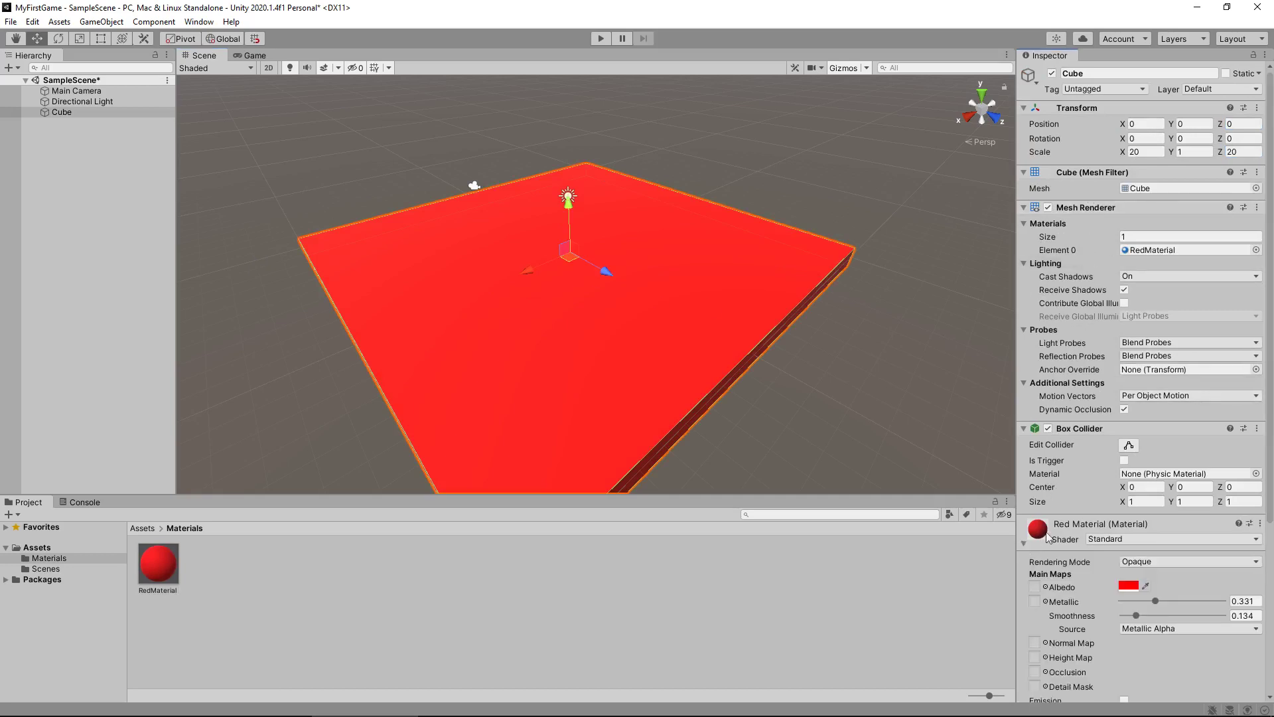
pyautogui.scroll(-5, 1115, 464)
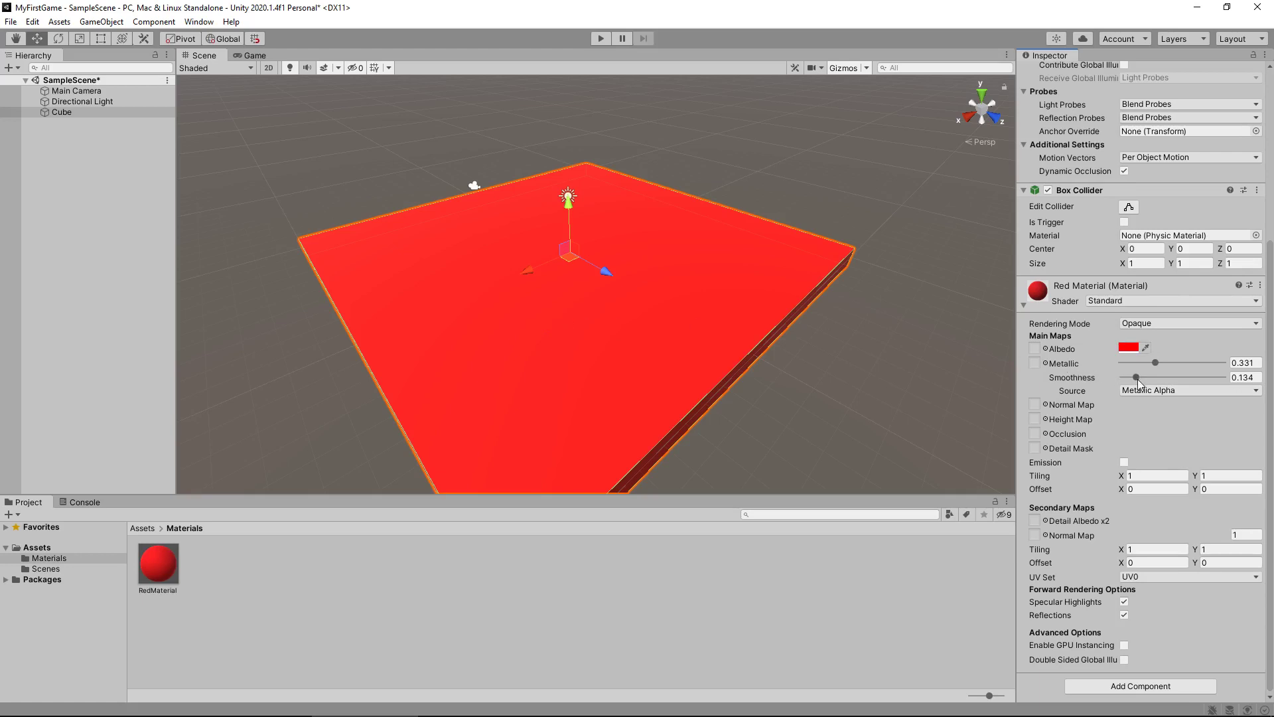
pyautogui.moveTo(1137, 379)
pyautogui.mouseDown()
pyautogui.moveTo(1194, 388)
pyautogui.moveTo(1166, 365)
pyautogui.mouseUp()
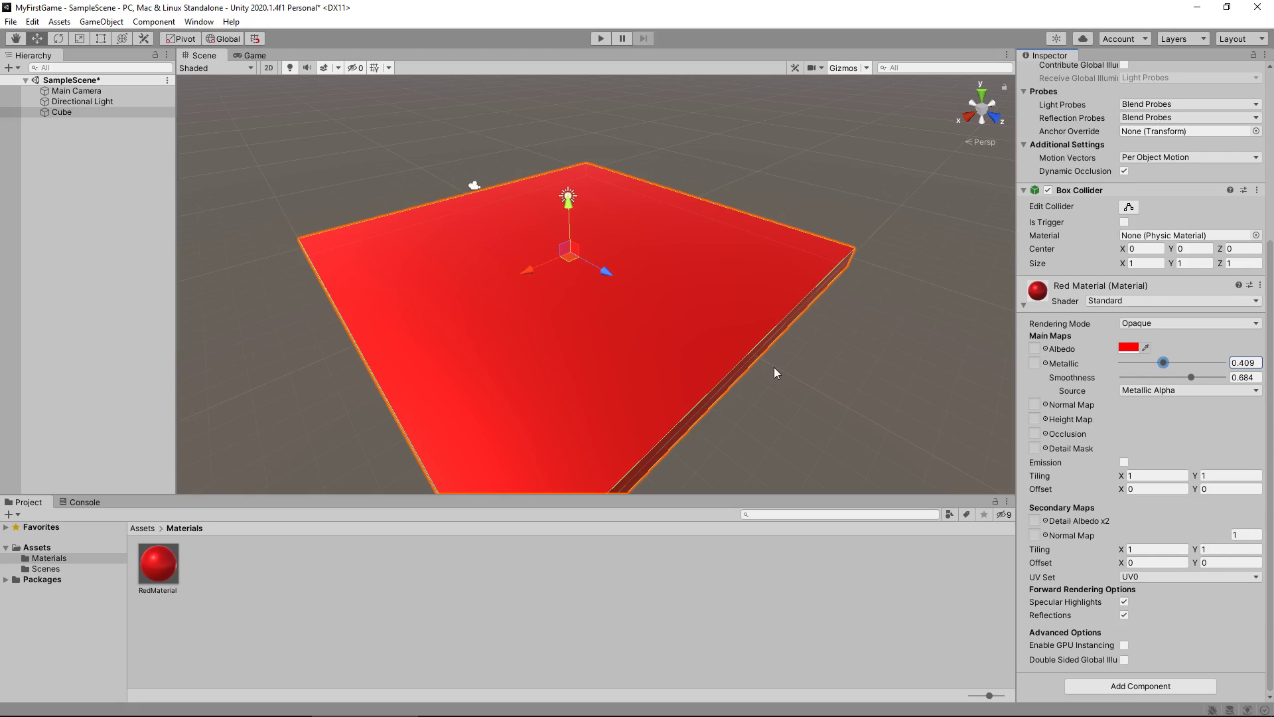
pyautogui.moveTo(838, 367); pyautogui.dragTo(820, 302, button='middle')
pyautogui.keyDown('alt'); pyautogui.moveTo(820, 303); pyautogui.dragTo(770, 362); pyautogui.keyUp('alt')
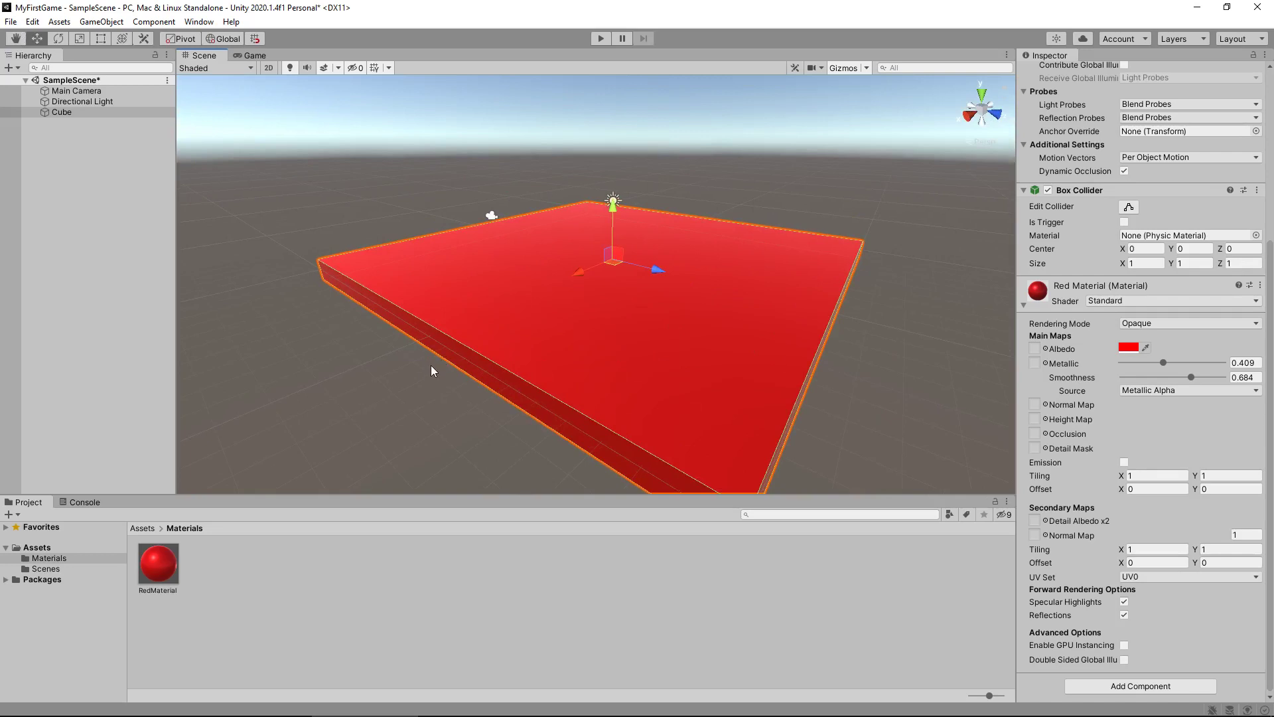
# Create a new Cylinder via GameObject > 3D Object > Cylinder
pyautogui.click(106, 22)
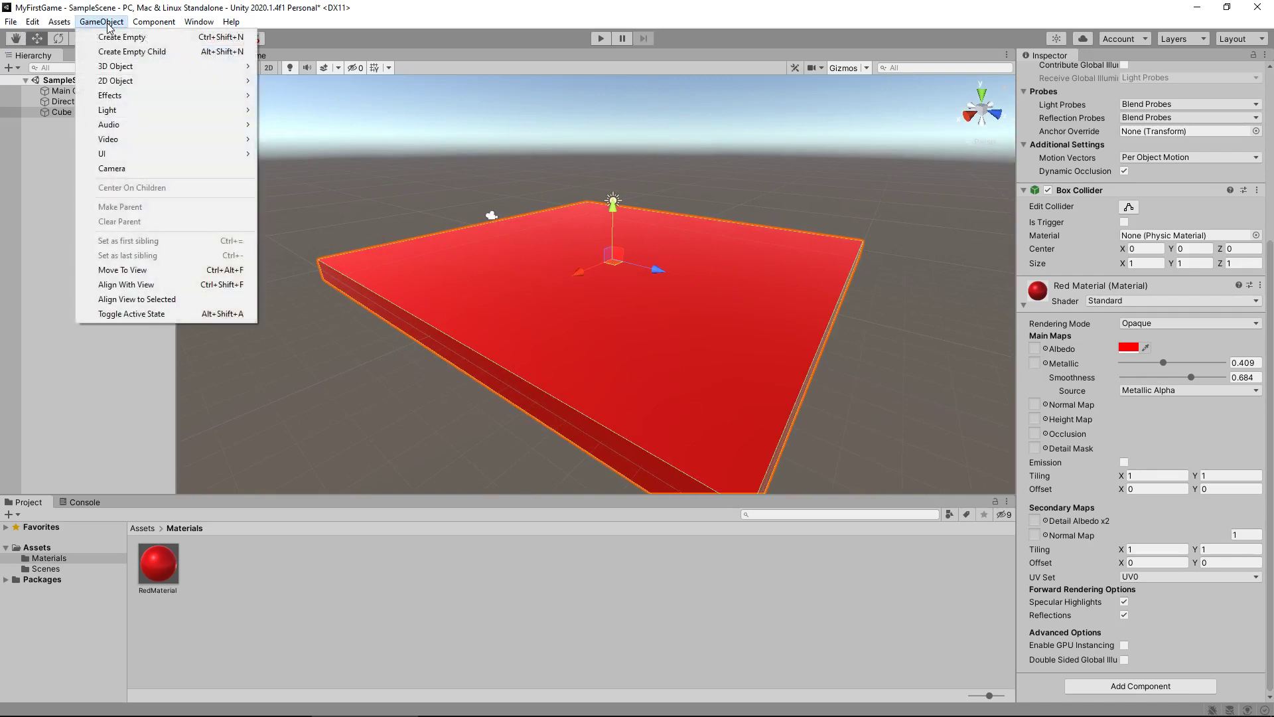
pyautogui.moveTo(147, 68)
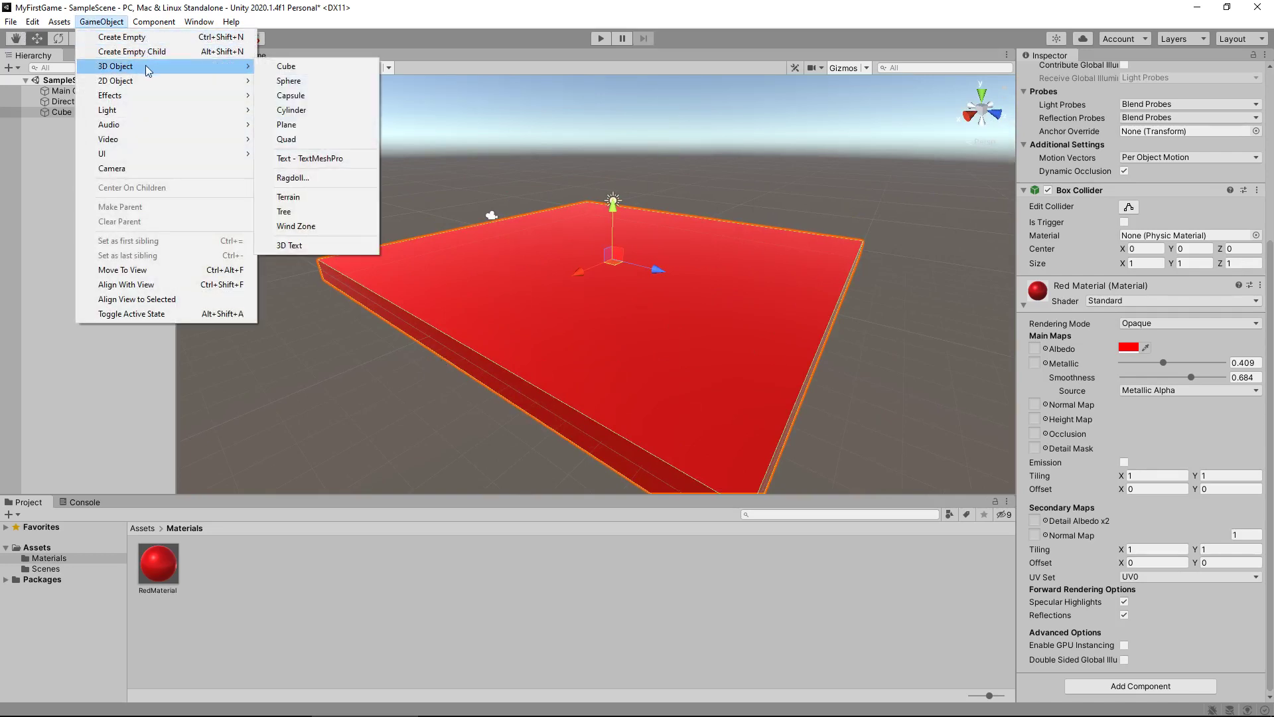
pyautogui.click(321, 110)
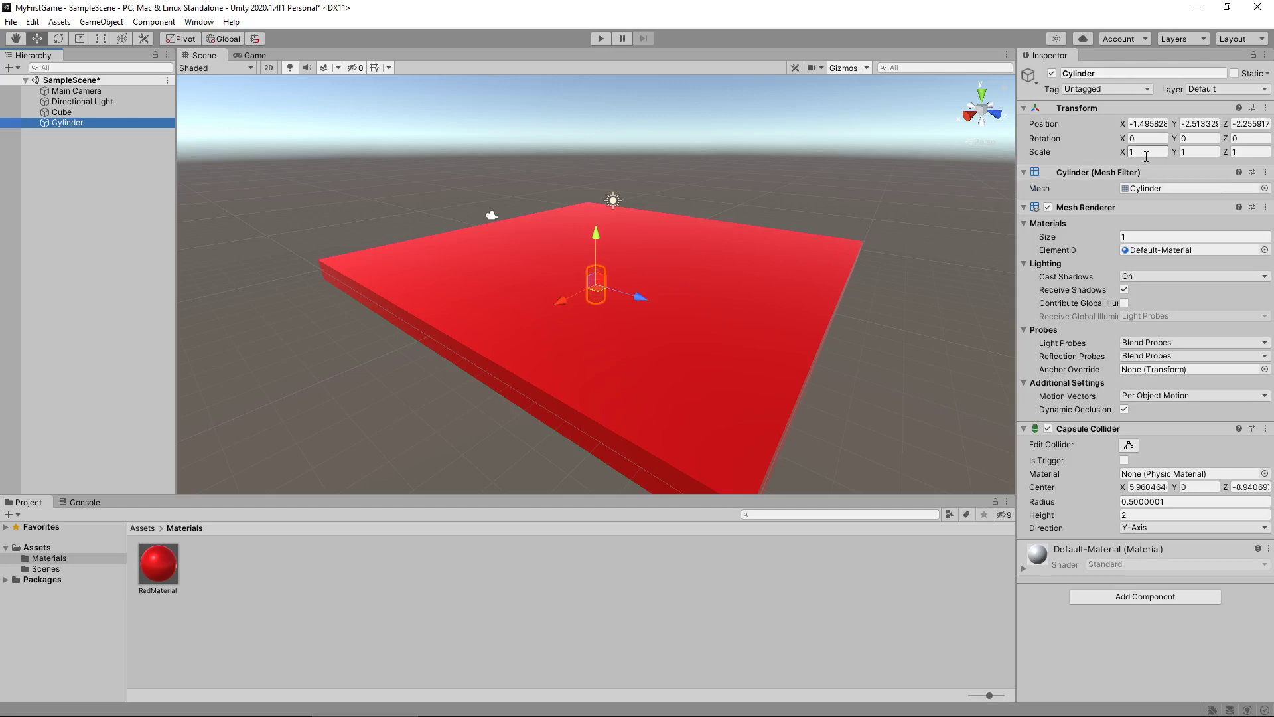
# Set the cylinder's position to 0, 0, 0 and bring the view closer to it
pyautogui.click(1153, 124)
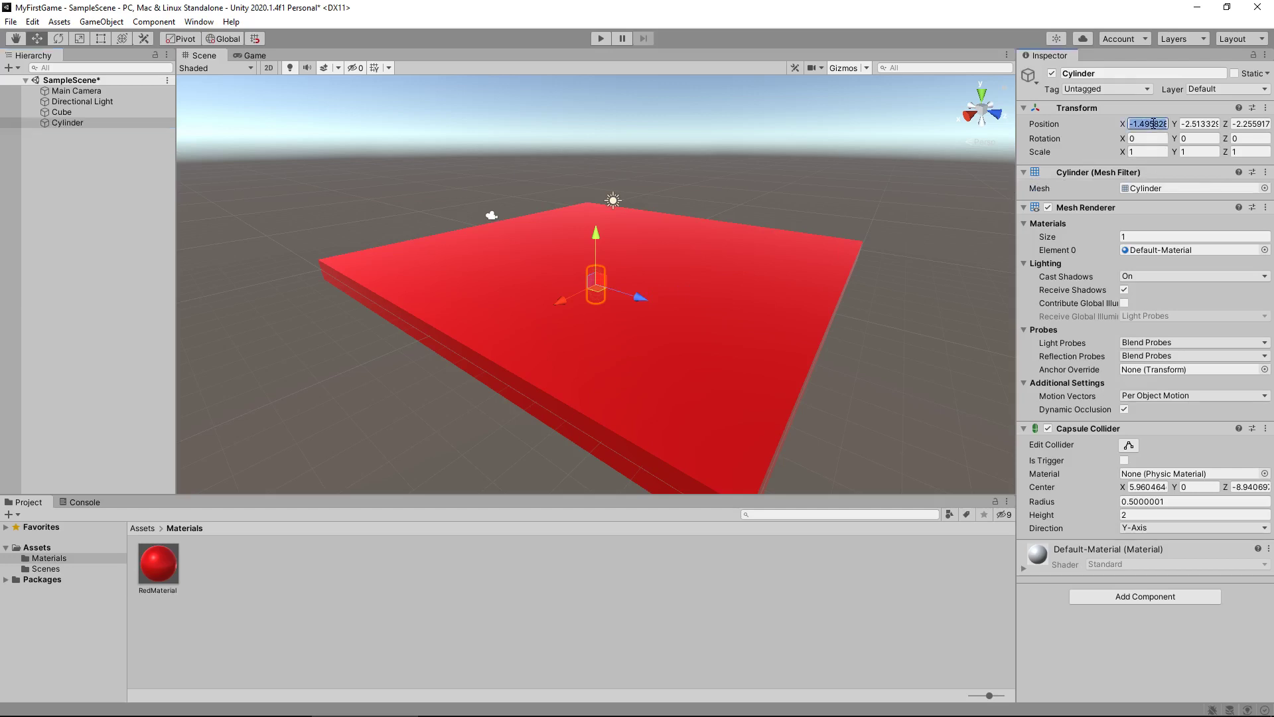
pyautogui.write('0')
pyautogui.click(1195, 124)
pyautogui.write('0')
pyautogui.click(1254, 124)
pyautogui.write('0')
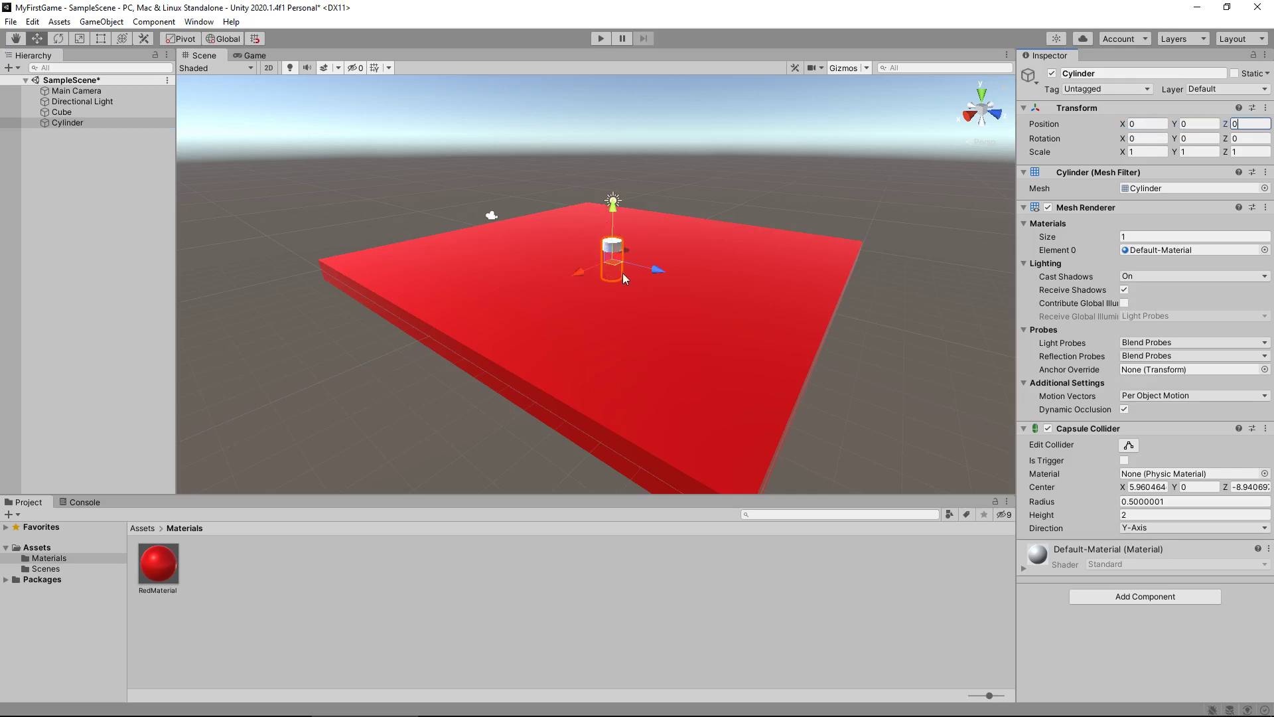
pyautogui.scroll(8, 655, 269)
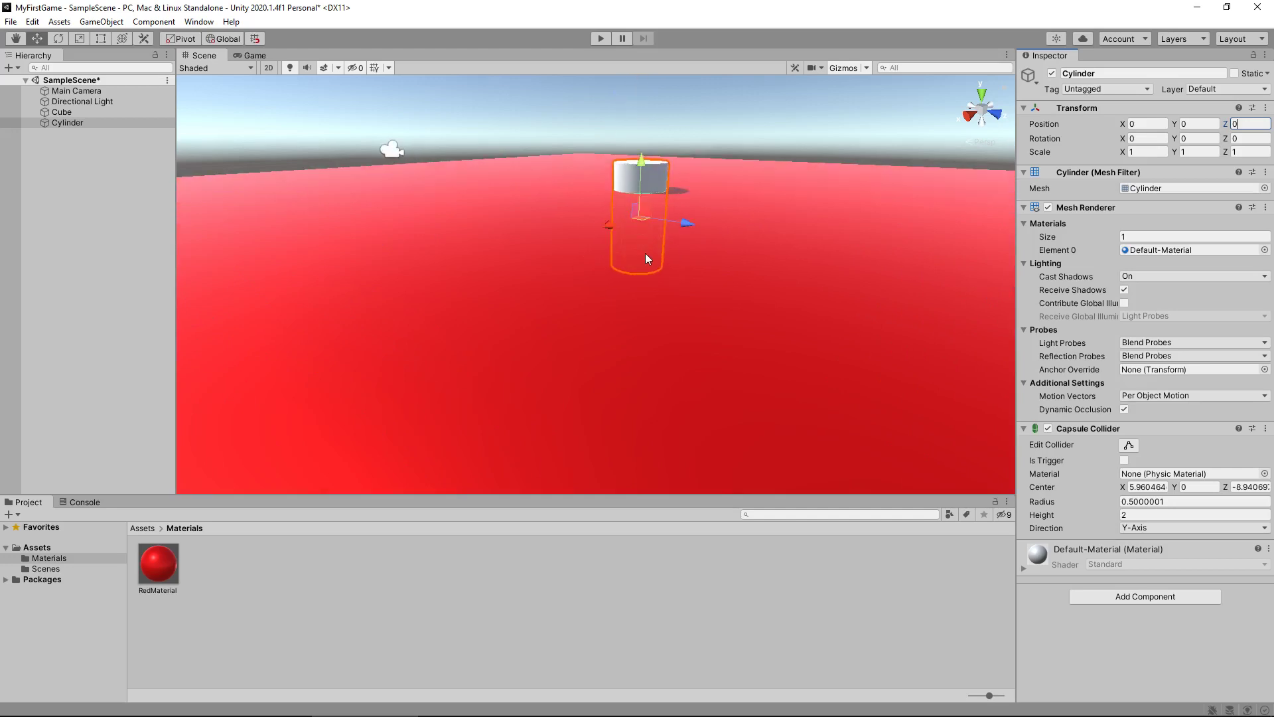
pyautogui.moveTo(645, 252); pyautogui.dragTo(678, 332, button='middle')
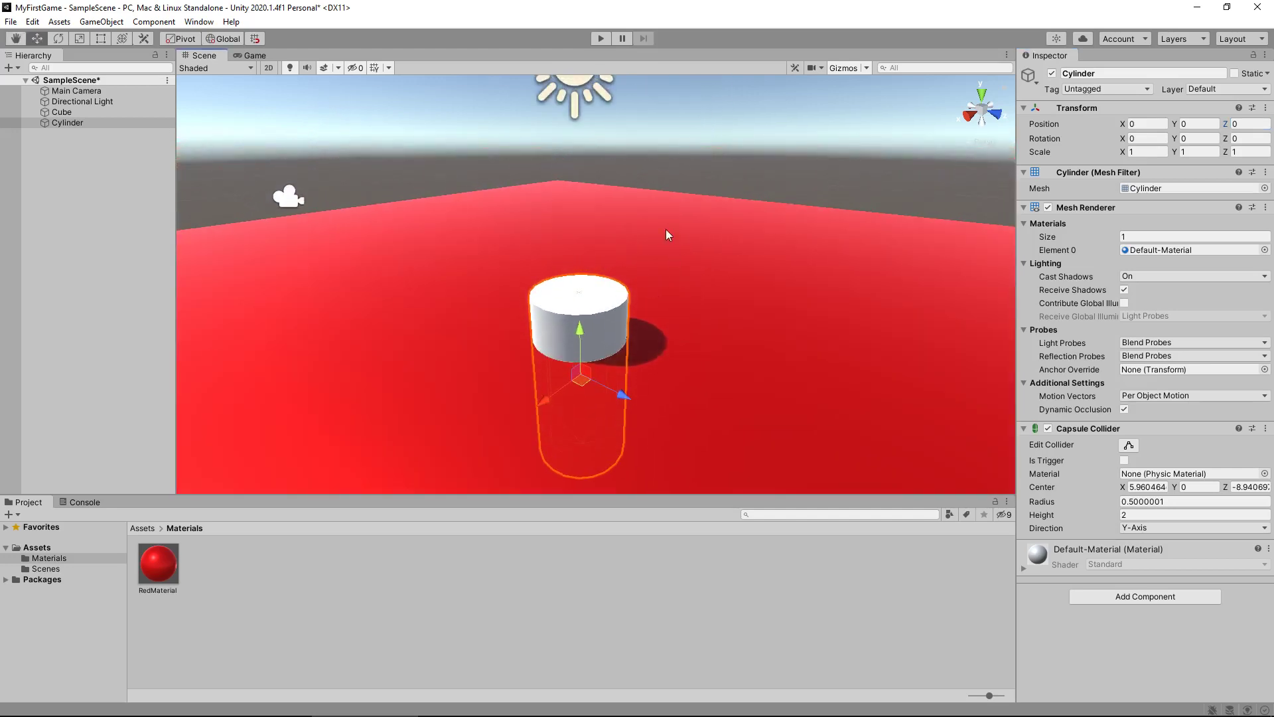
pyautogui.moveTo(666, 229); pyautogui.dragTo(615, 221, button='right')
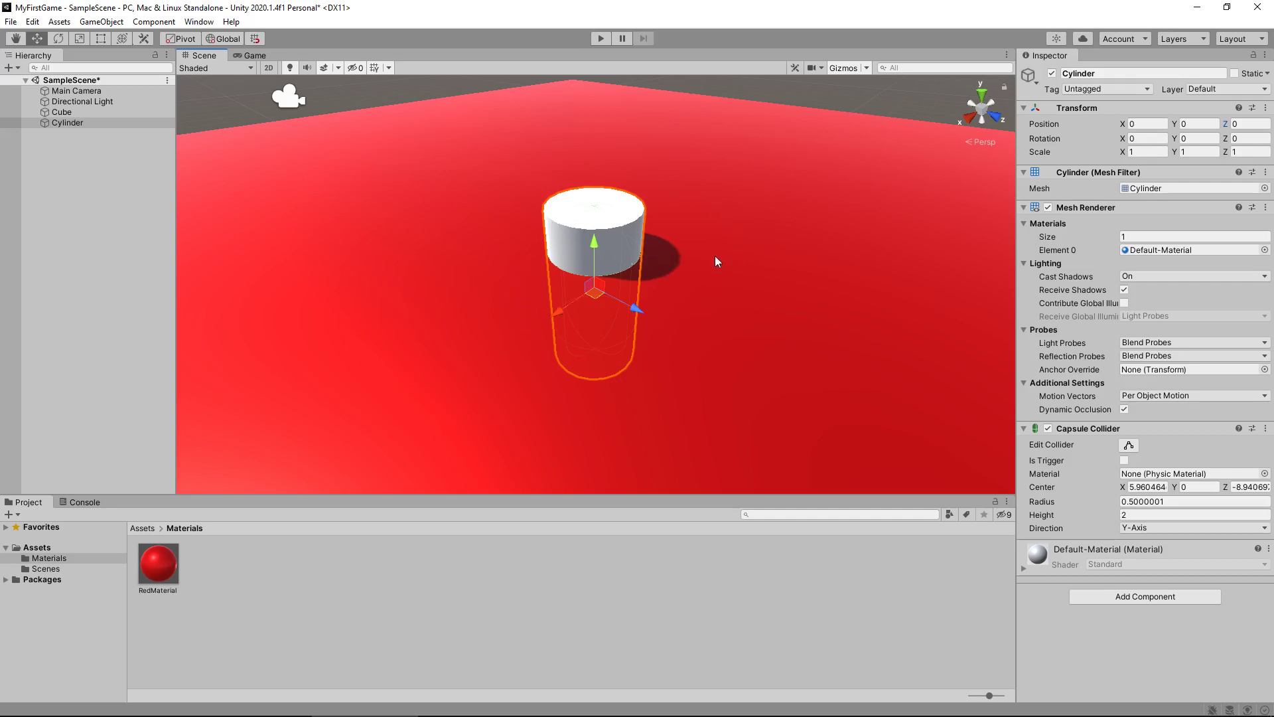
# Rotate the cylinder 90° on X and raise it to Y 1.003 above the floor
pyautogui.click(1160, 137)
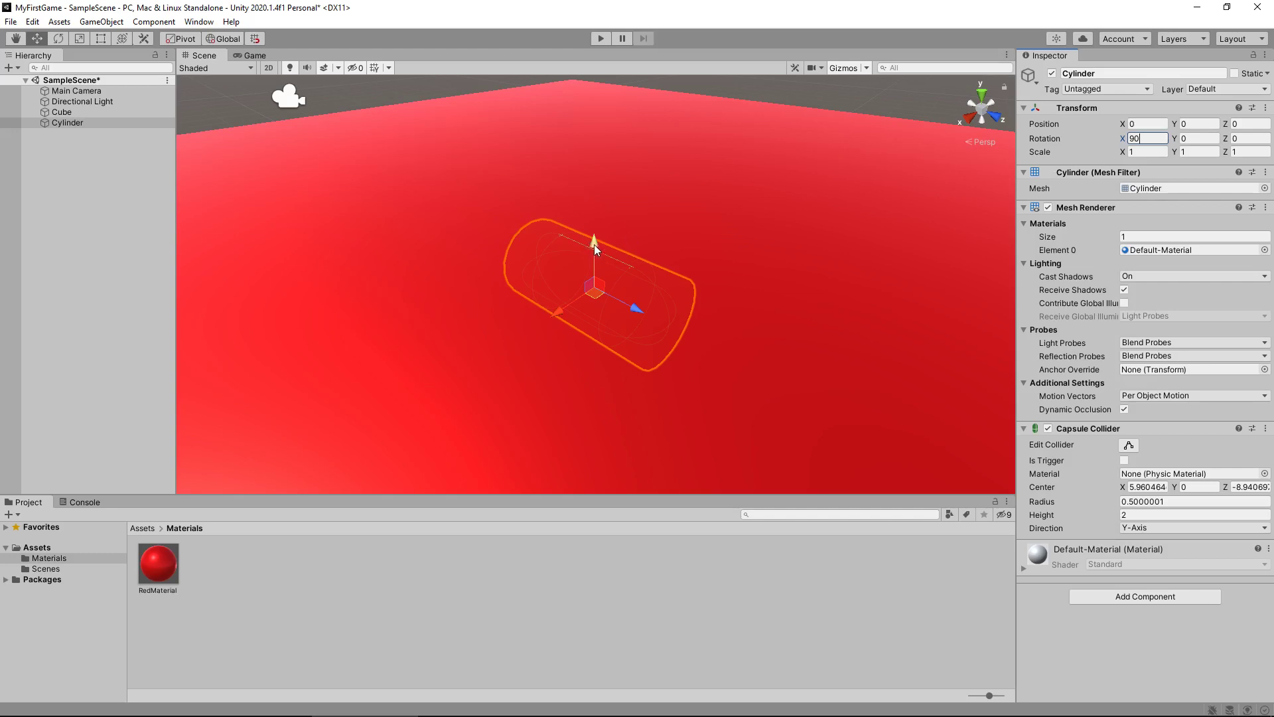
pyautogui.moveTo(594, 245); pyautogui.dragTo(596, 185)
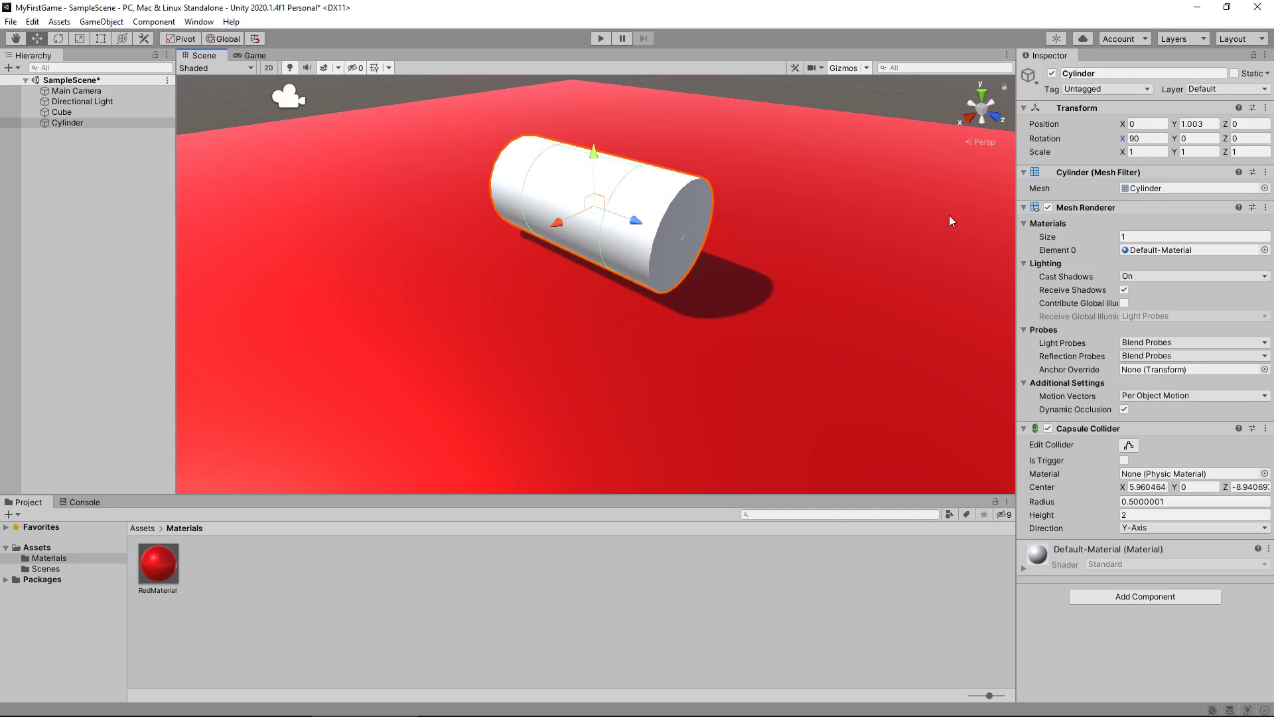
# Scale the cylinder to X 0.3, Y 0.1, Z 0.3 as a first try
pyautogui.click(1153, 153)
pyautogui.press('BackSpace')
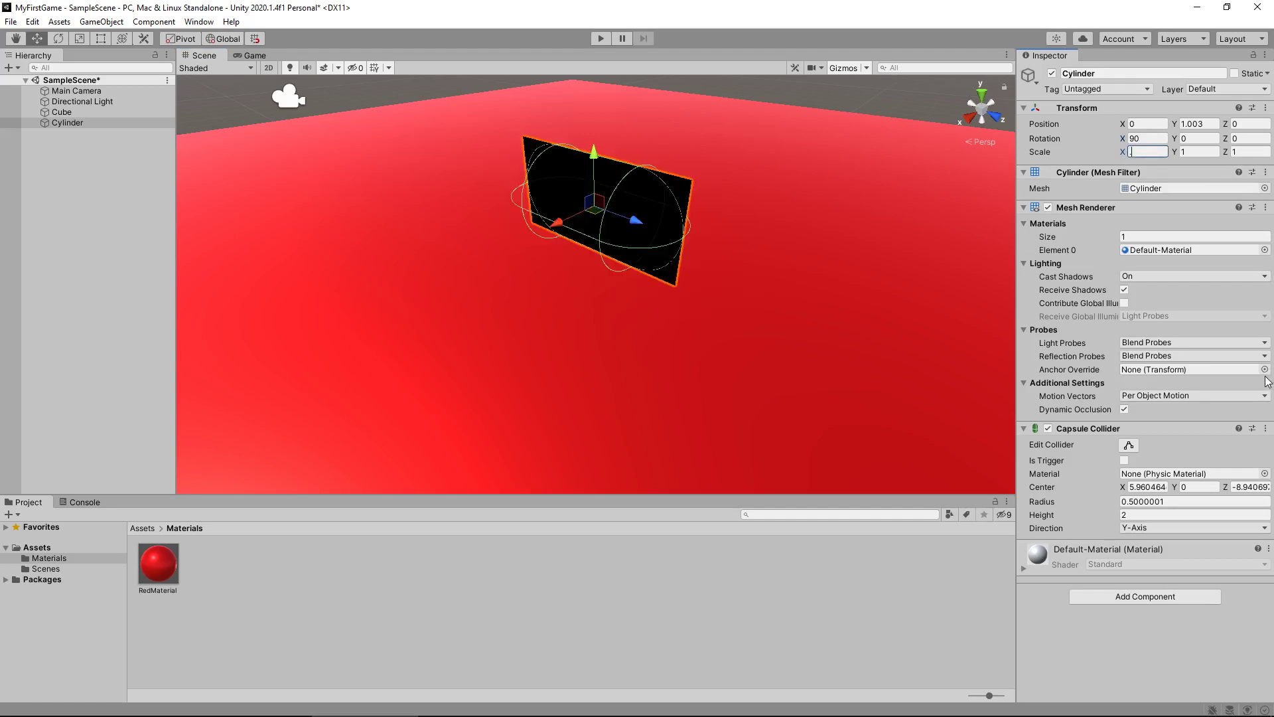
pyautogui.write('.3')
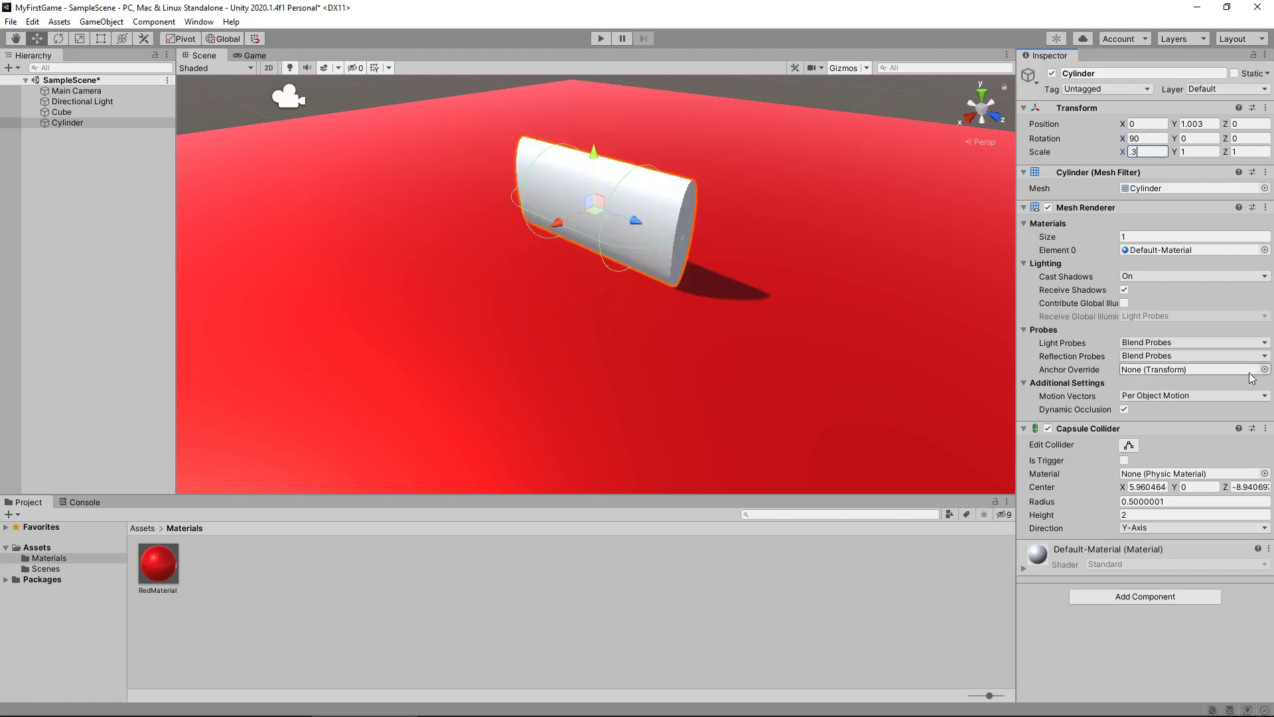
pyautogui.click(1246, 152)
pyautogui.press('BackSpace')
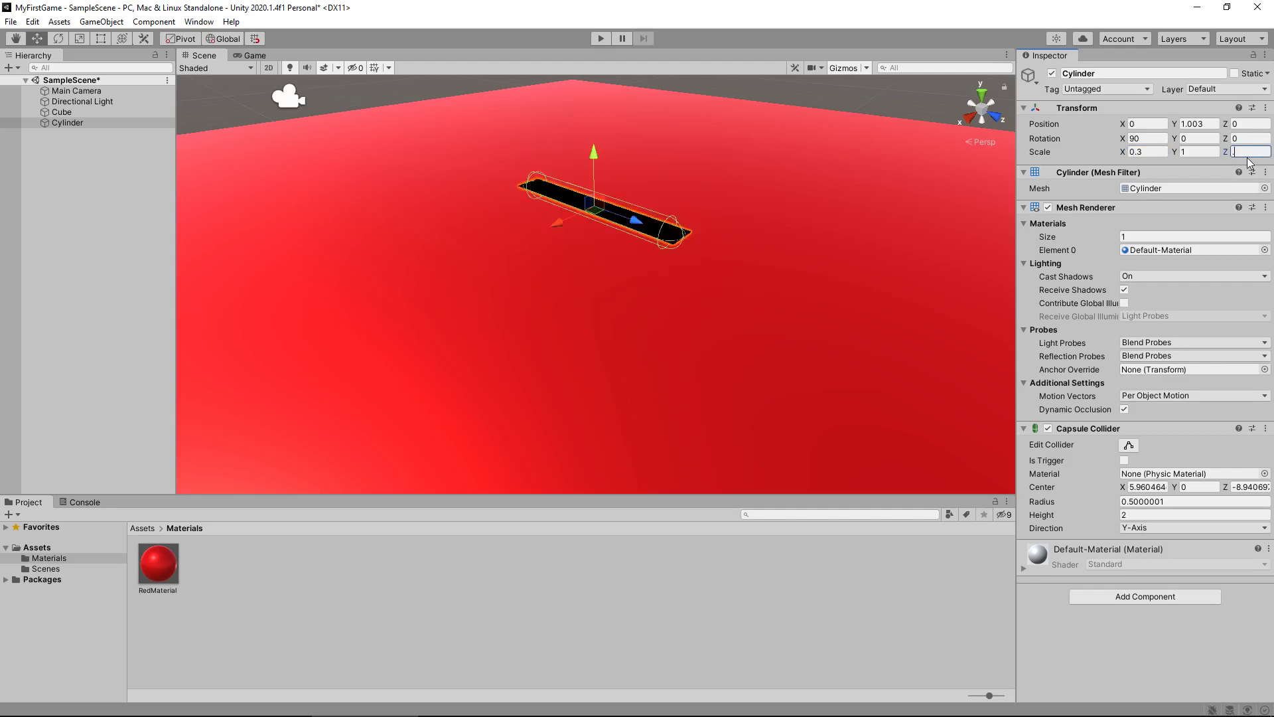
pyautogui.write('.3')
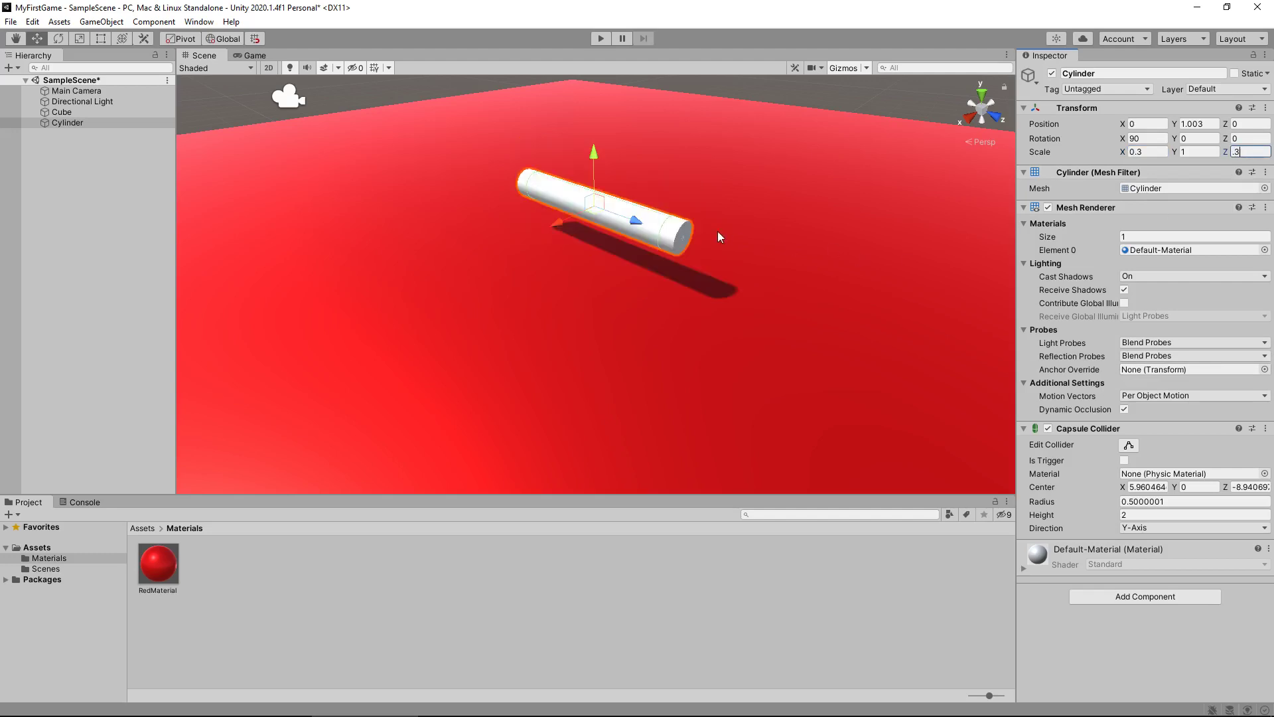
pyautogui.click(1198, 152)
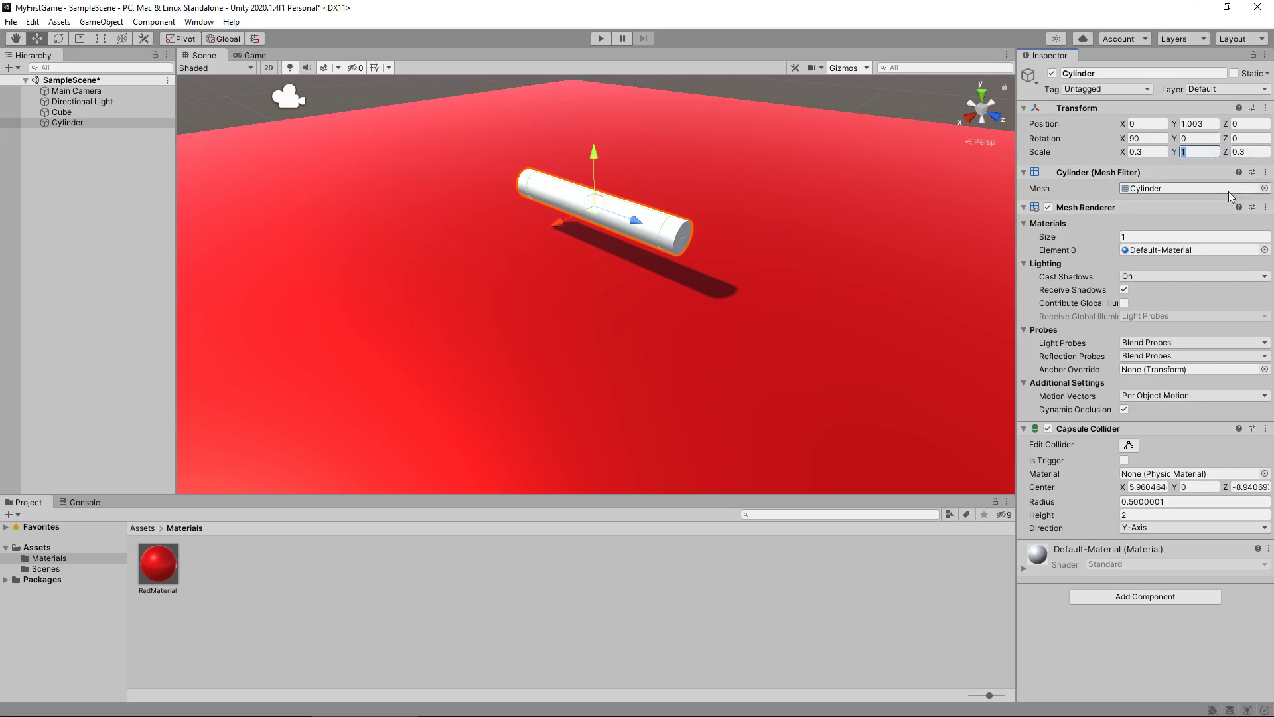
pyautogui.write('0.1')
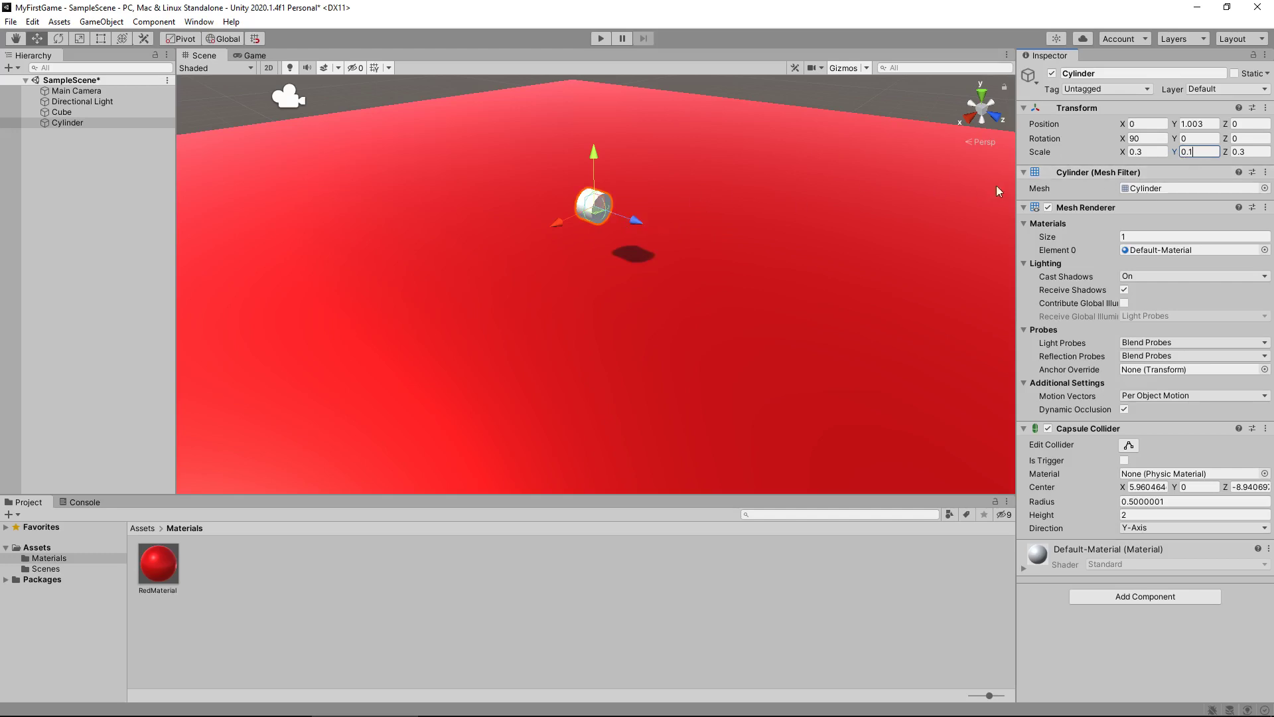
# Adjust the coin's scale to 0.5, 0.05, 0.5, then deselect it
pyautogui.click(1151, 152)
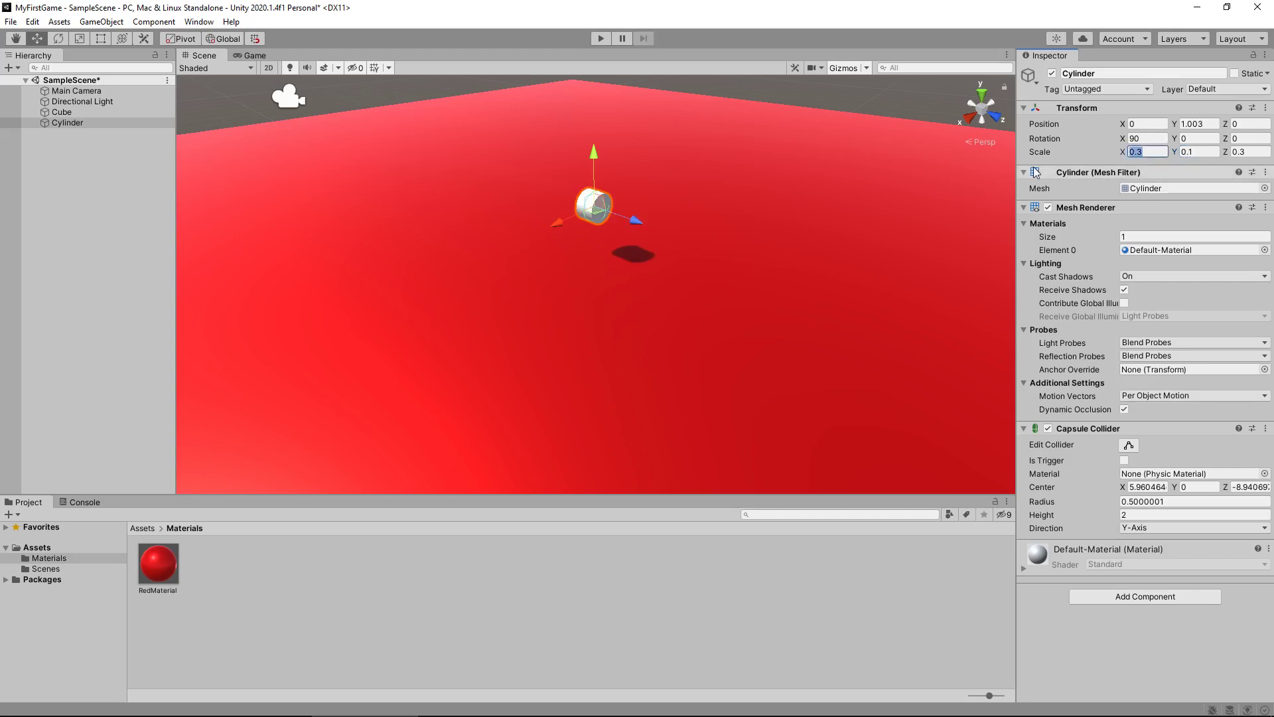
pyautogui.write('.5')
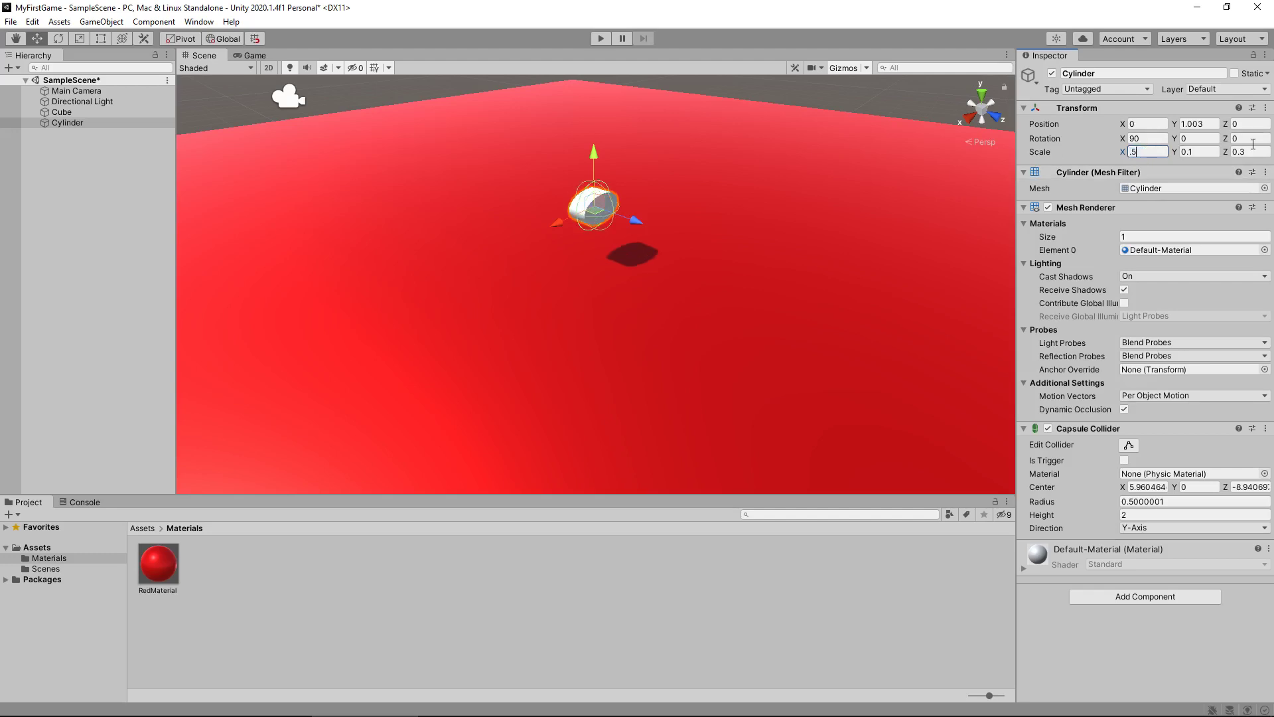
pyautogui.click(1250, 152)
pyautogui.write('.5')
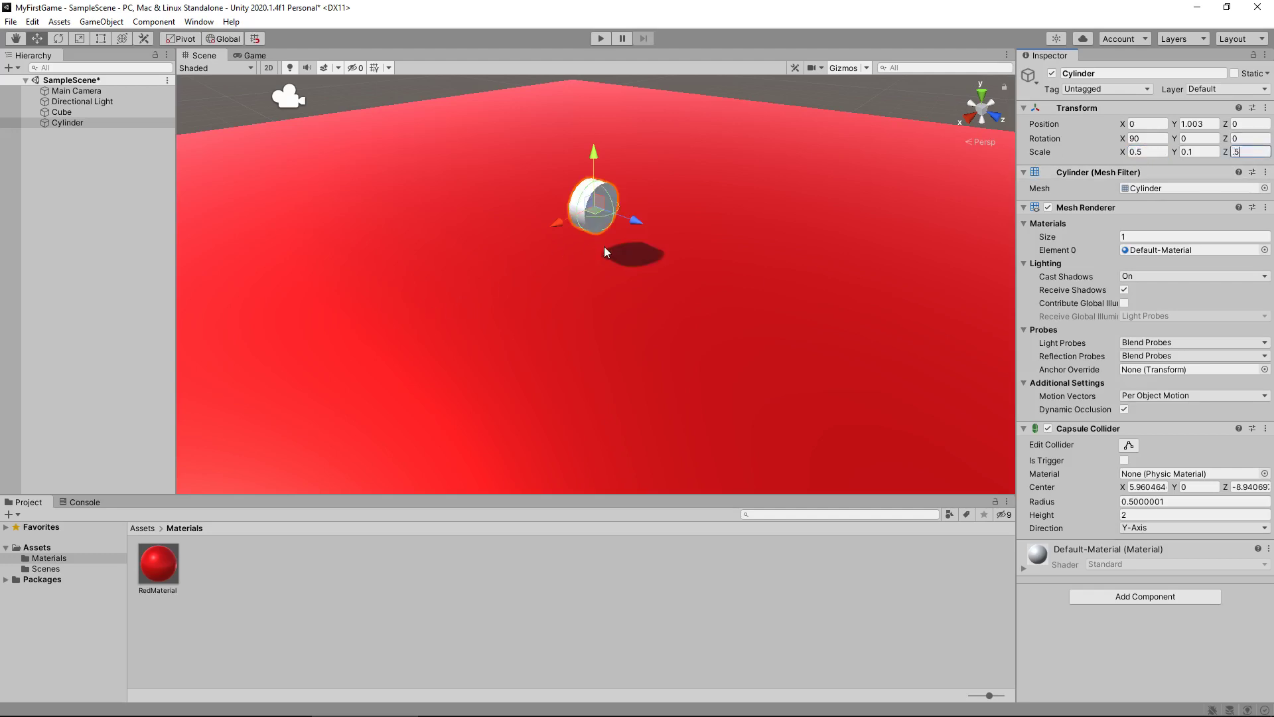
pyautogui.scroll(4, 604, 245)
pyautogui.moveTo(604, 242); pyautogui.dragTo(584, 282, button='middle')
pyautogui.click(1198, 151)
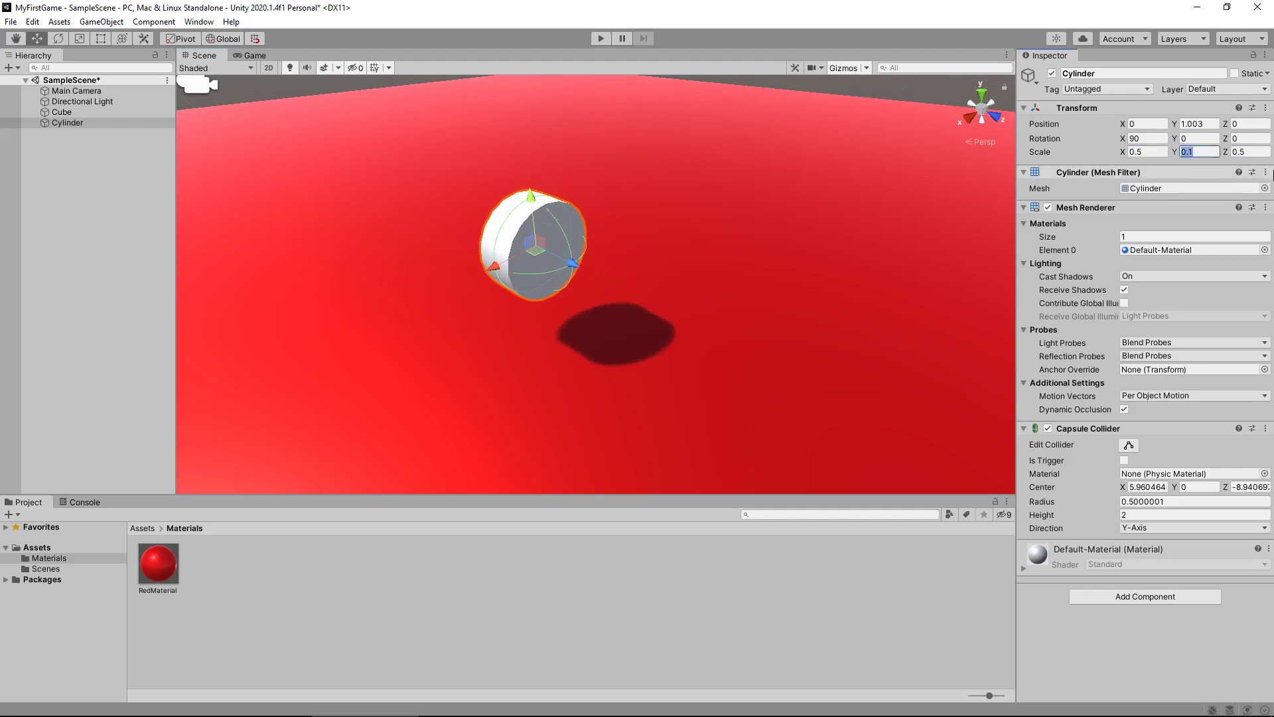
pyautogui.write('0.05')
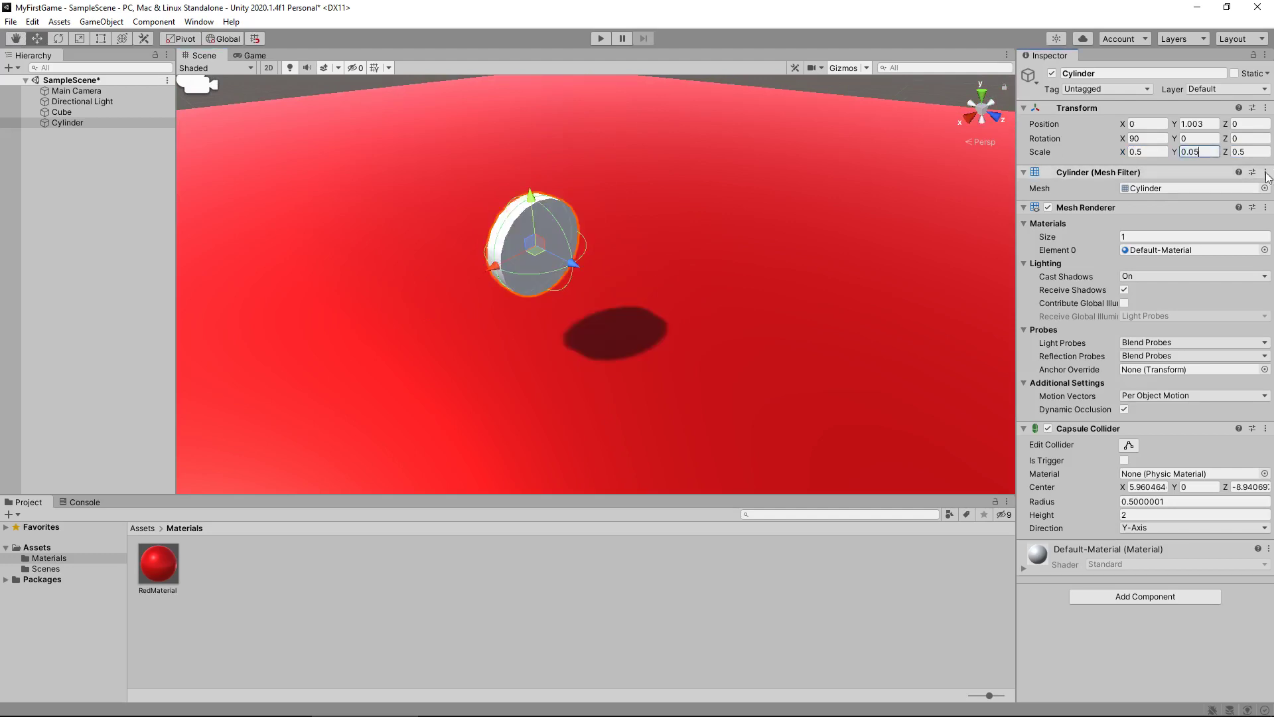
pyautogui.scroll(-5, 573, 286)
pyautogui.moveTo(572, 301); pyautogui.dragTo(597, 292, button='middle')
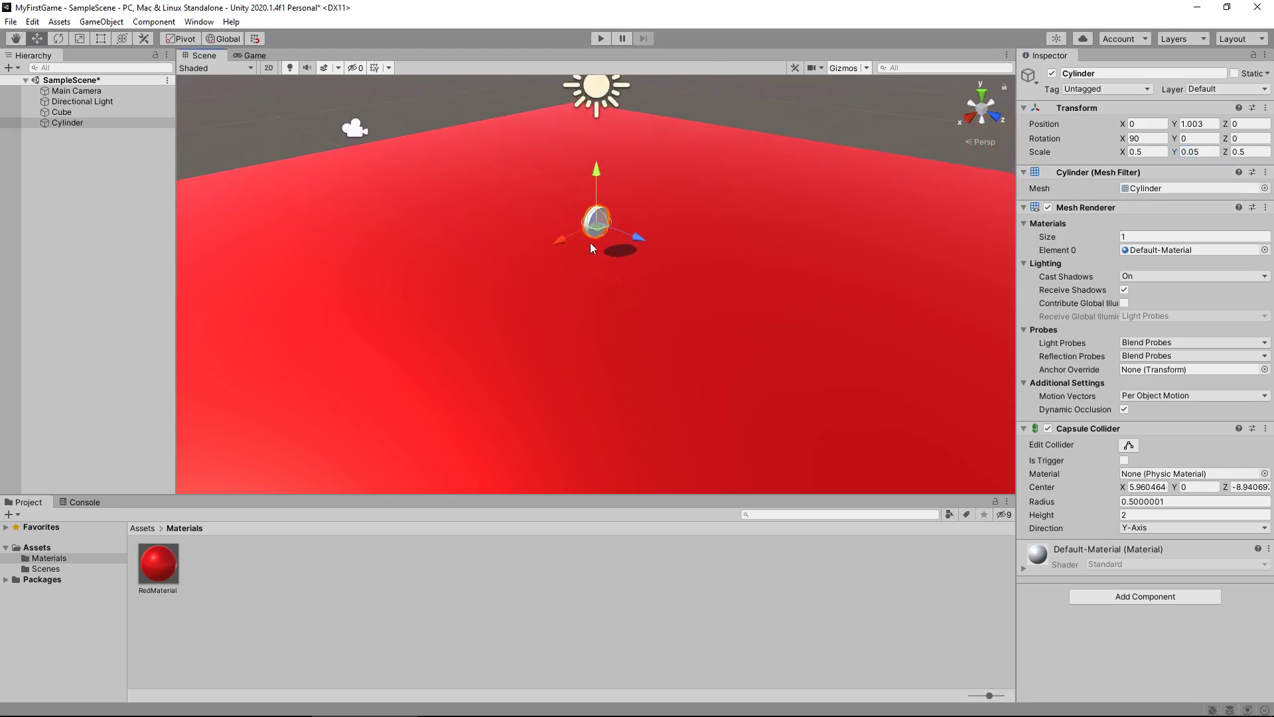
pyautogui.scroll(3, 592, 241)
pyautogui.moveTo(587, 249); pyautogui.dragTo(584, 272, button='middle')
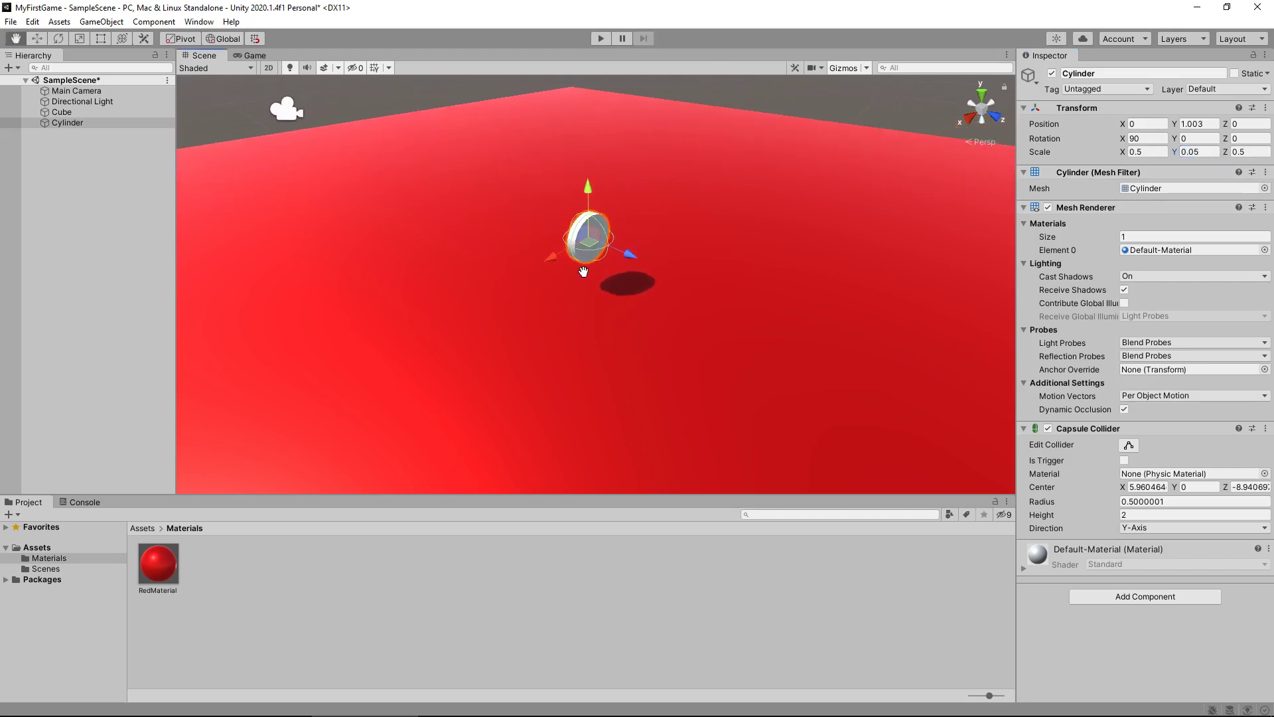
pyautogui.click(418, 600)
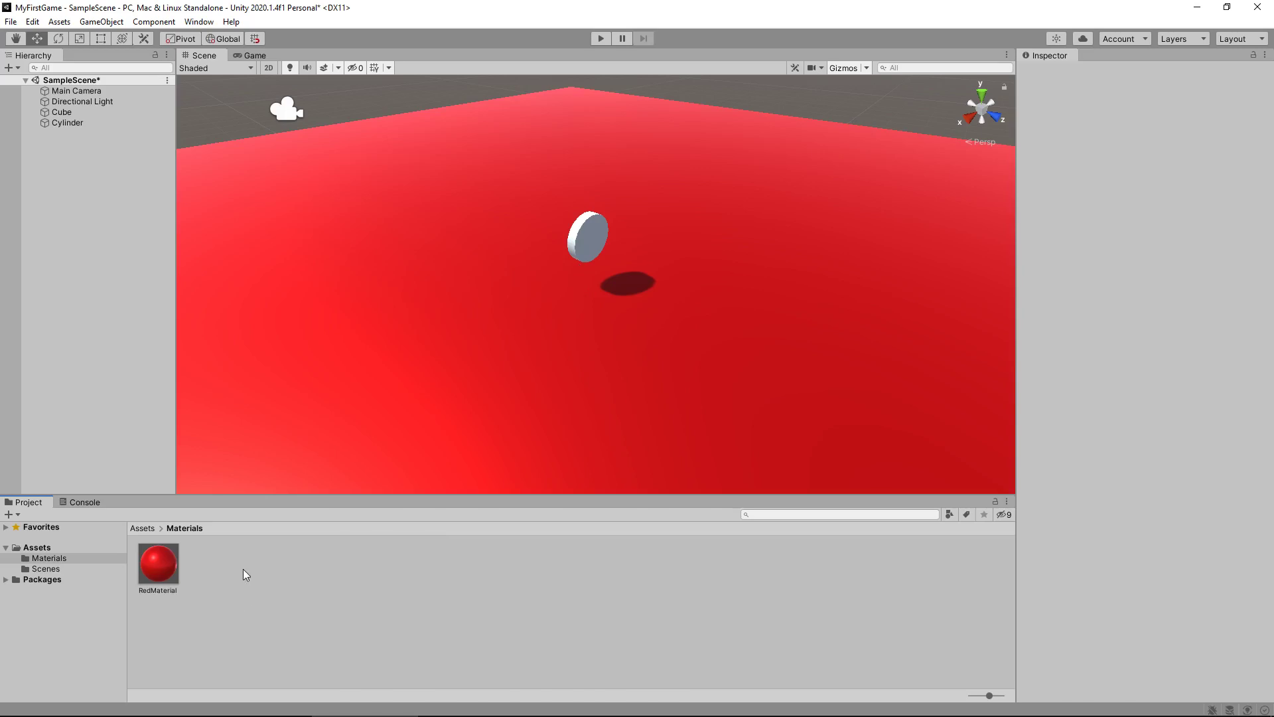
# Duplicate RedMaterial, rename the copy YellowMaterial, and drag it onto the coin cylinder
pyautogui.click(163, 564)
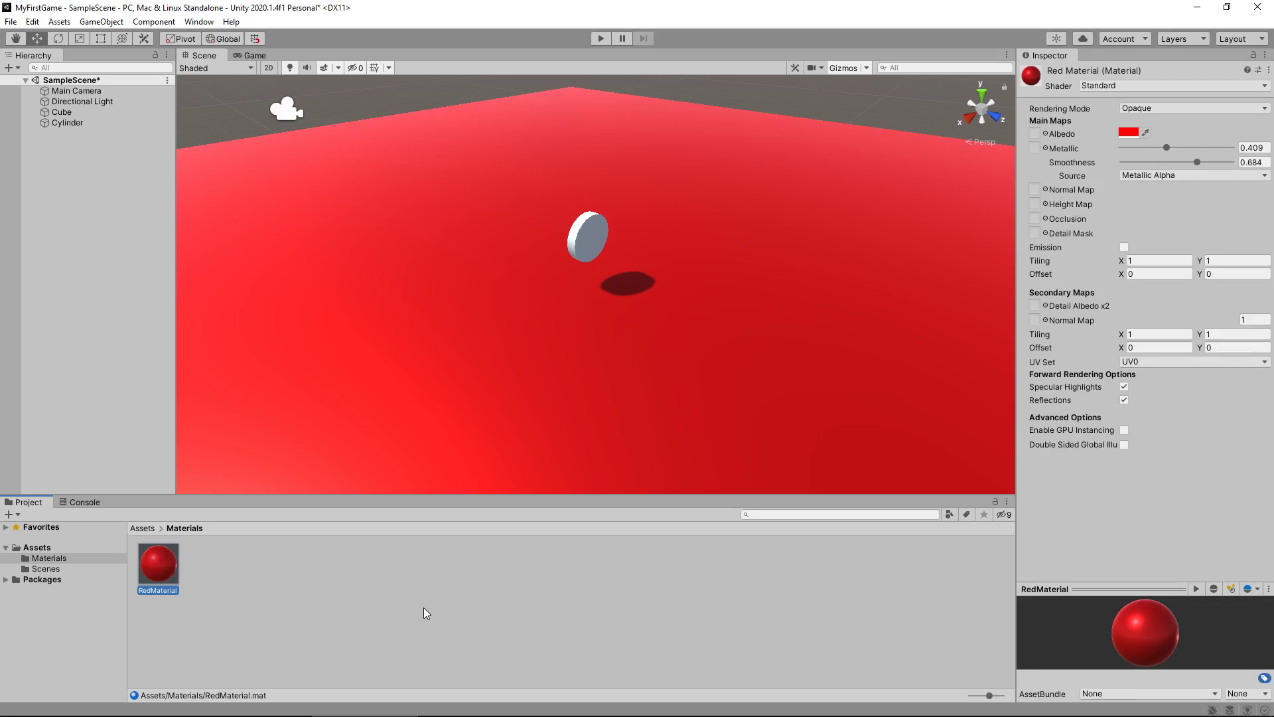
pyautogui.hotkey('ctrl', 'd')
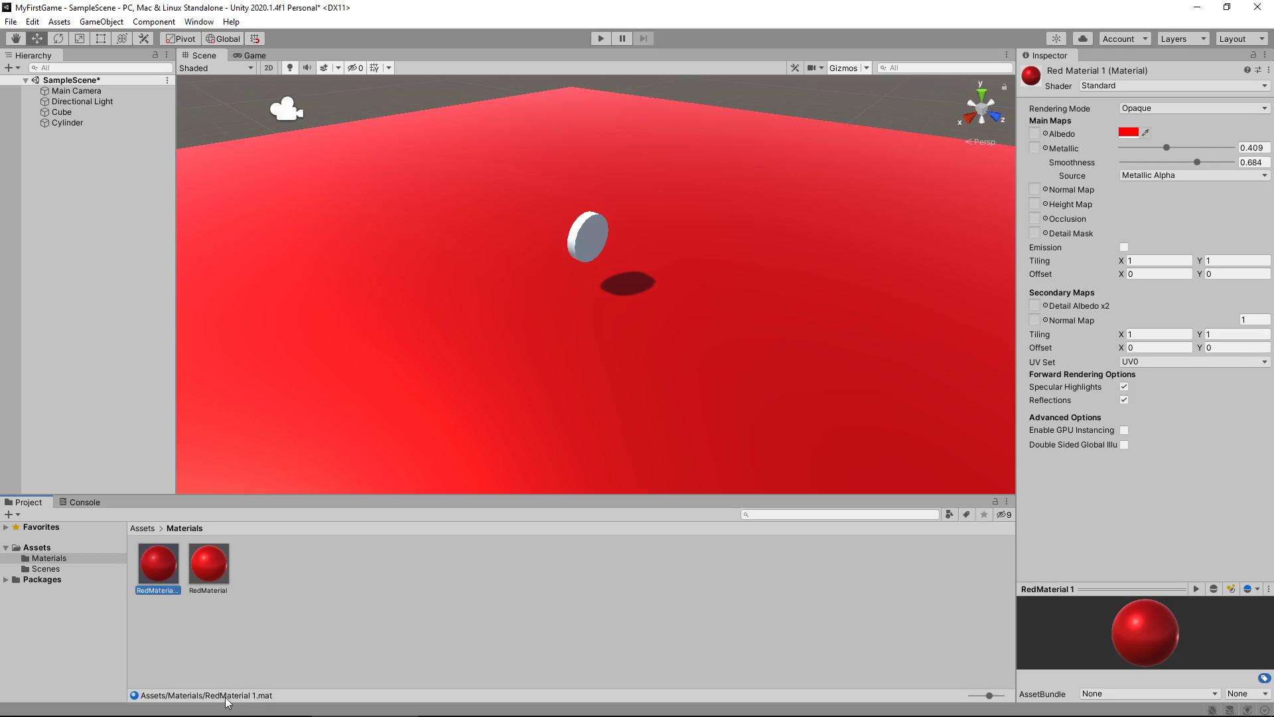
pyautogui.rightClick(157, 571)
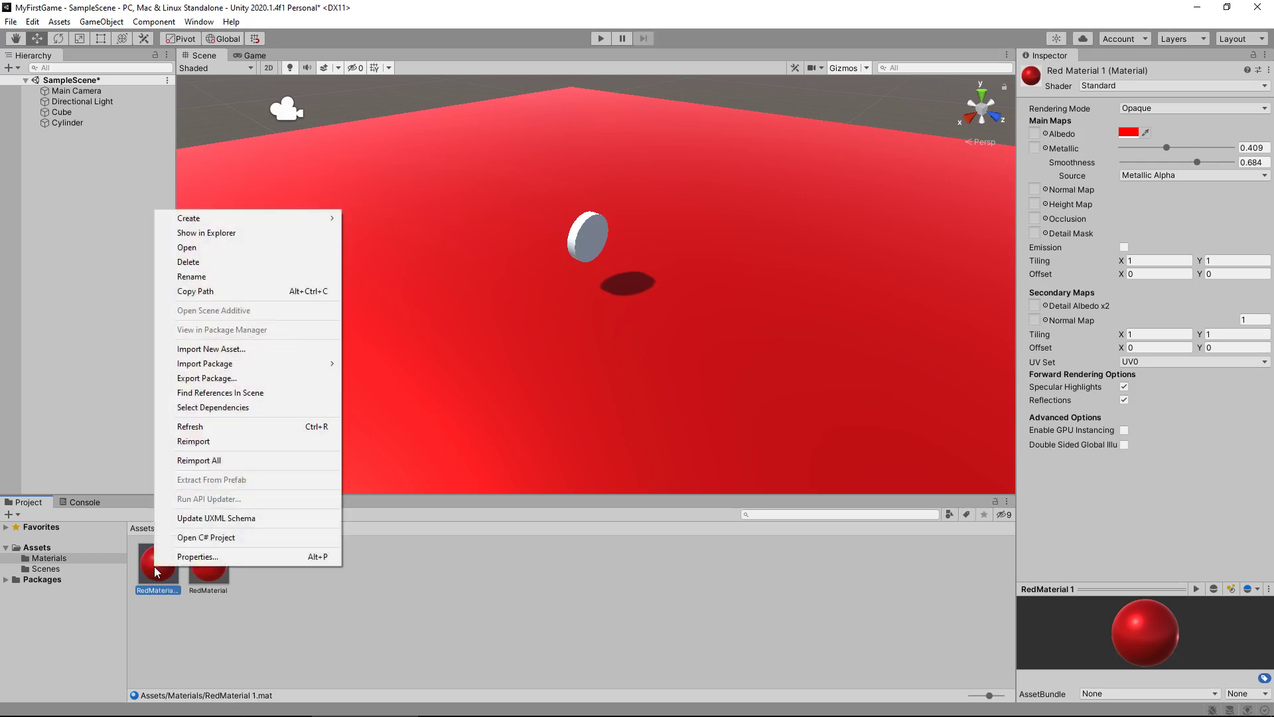
pyautogui.click(204, 276)
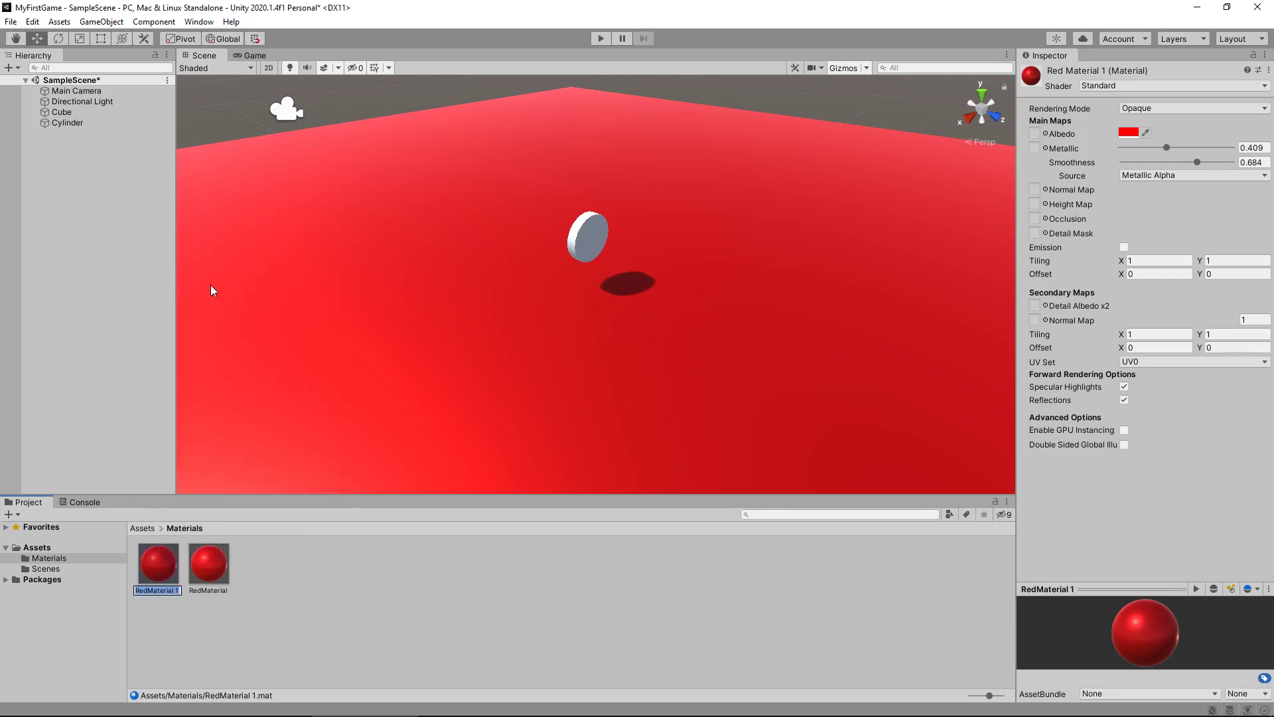
pyautogui.write('YellowMaterial')
pyautogui.press('Return')
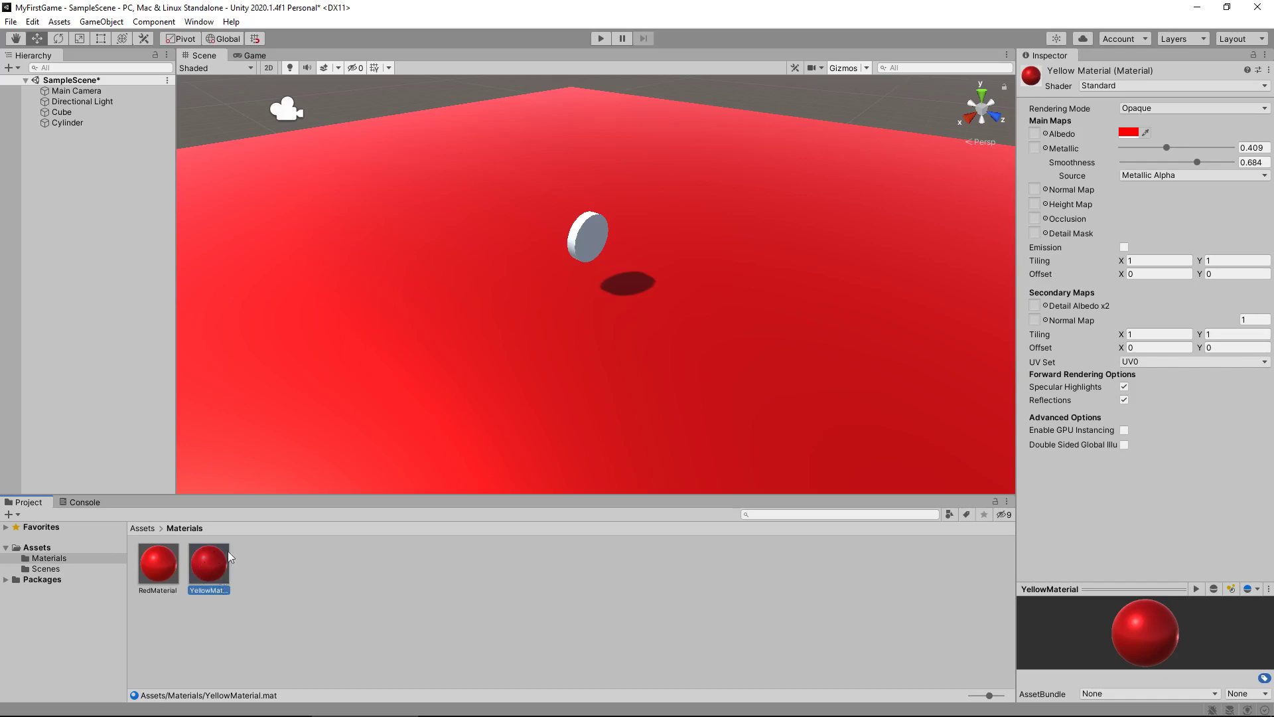
pyautogui.moveTo(74, 126)
pyautogui.mouseDown()
pyautogui.moveTo(63, 118)
pyautogui.moveTo(87, 128)
pyautogui.moveTo(209, 448)
pyautogui.moveTo(197, 528)
pyautogui.moveTo(68, 122)
pyautogui.mouseUp()
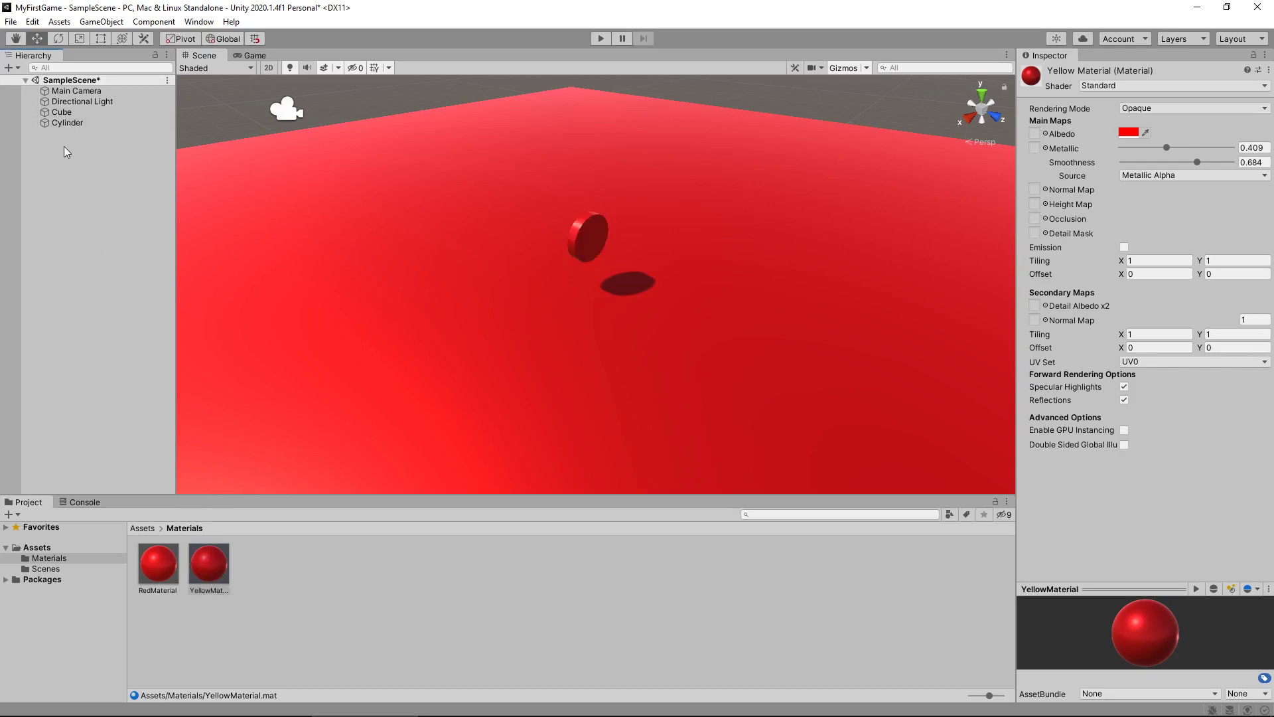
# Set YellowMaterial's Albedo colour to yellow (FFF900) and orbit to view the coin
pyautogui.click(1129, 133)
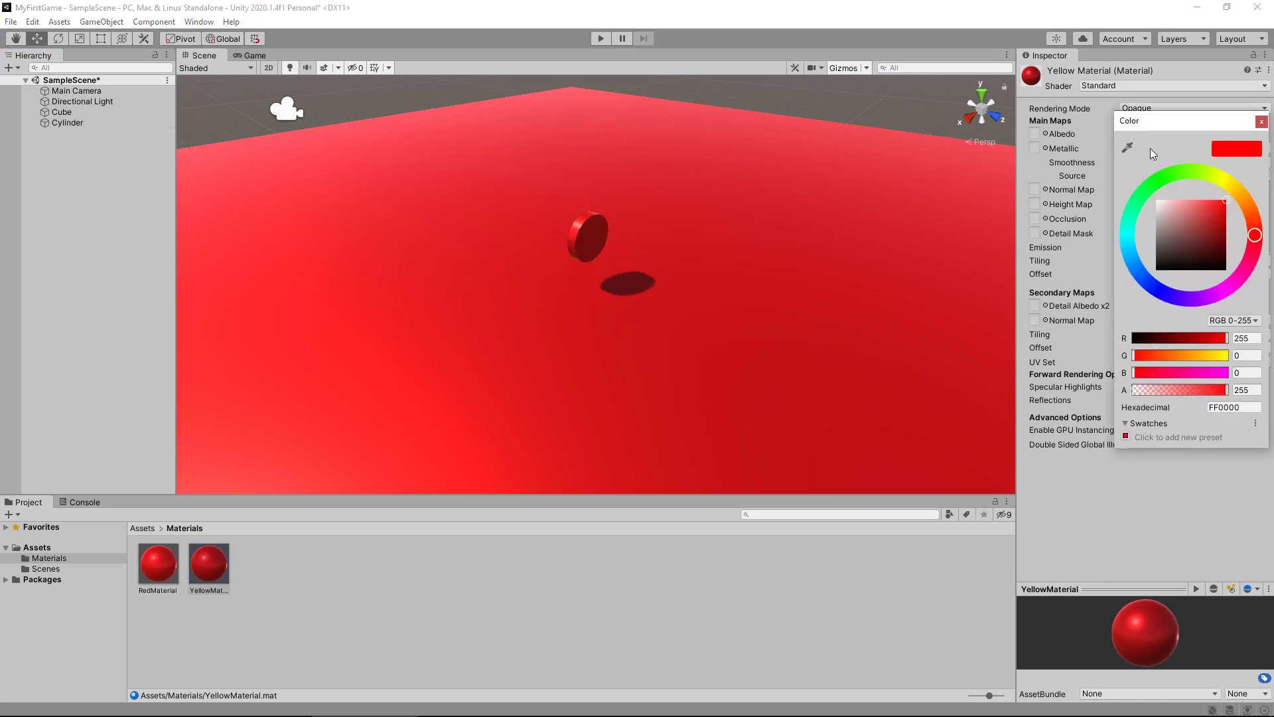
pyautogui.click(1225, 181)
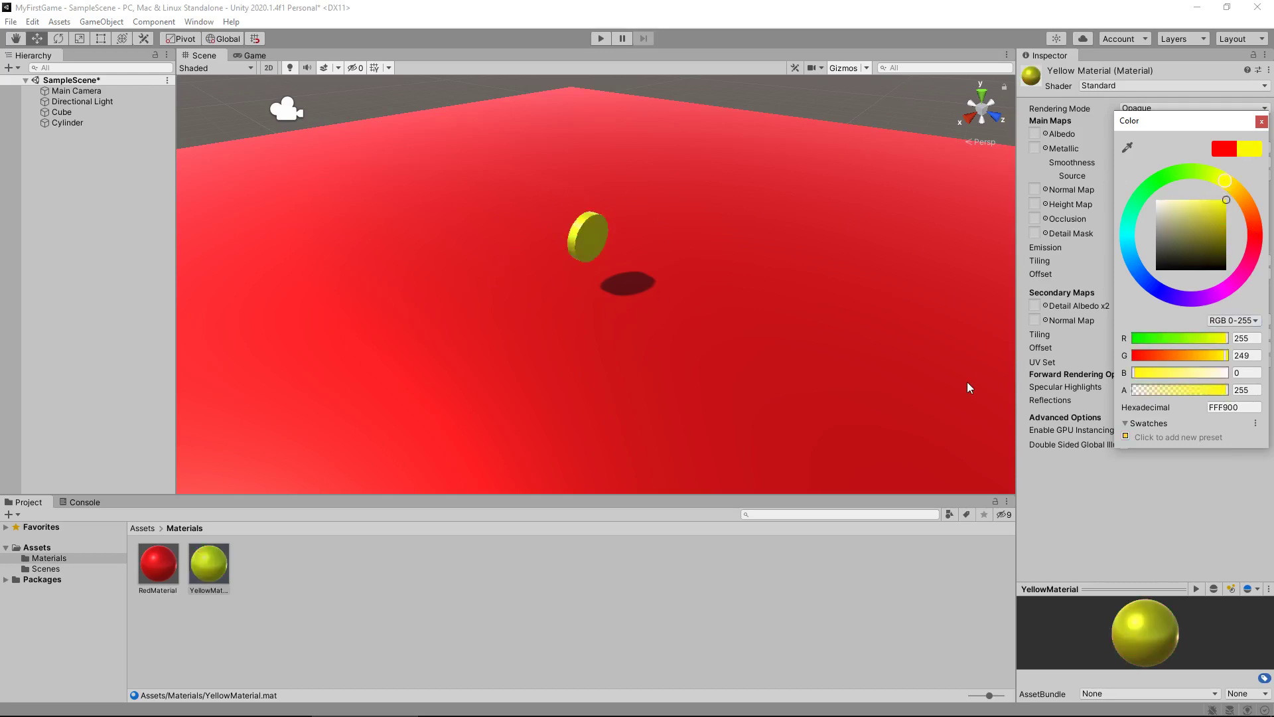
pyautogui.click(1260, 122)
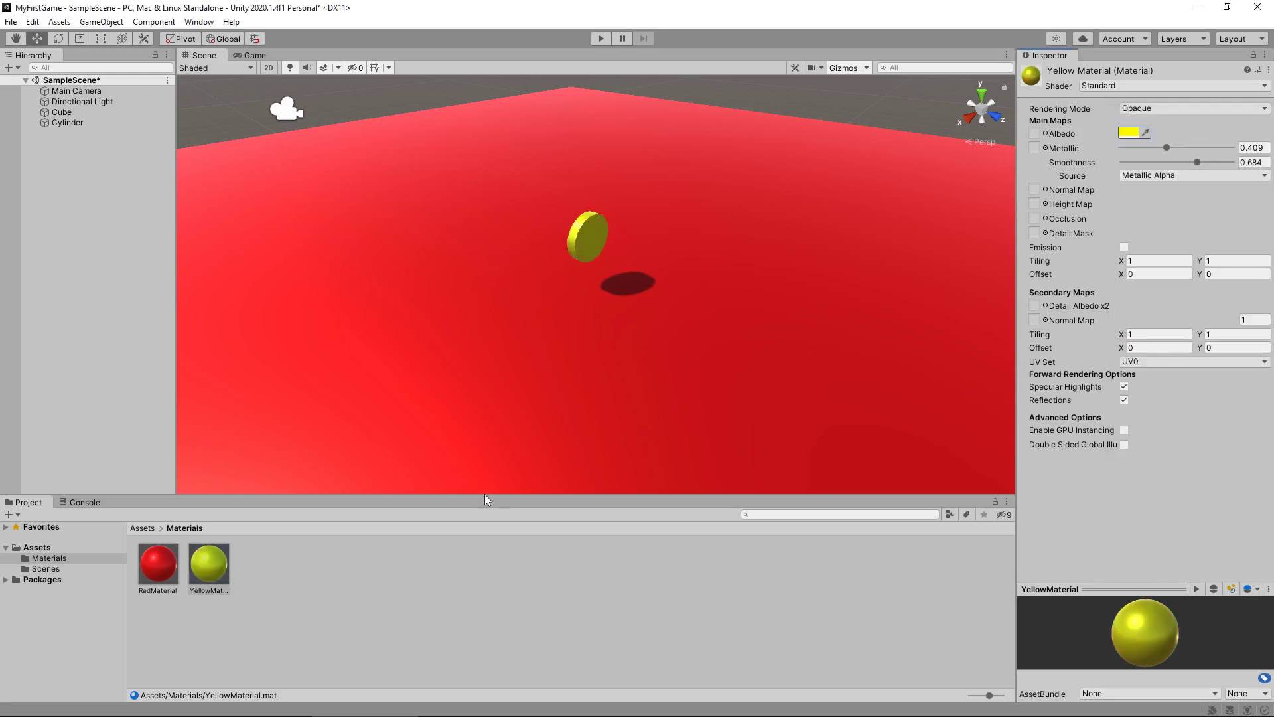
pyautogui.moveTo(501, 308); pyautogui.dragTo(626, 268, button='right')
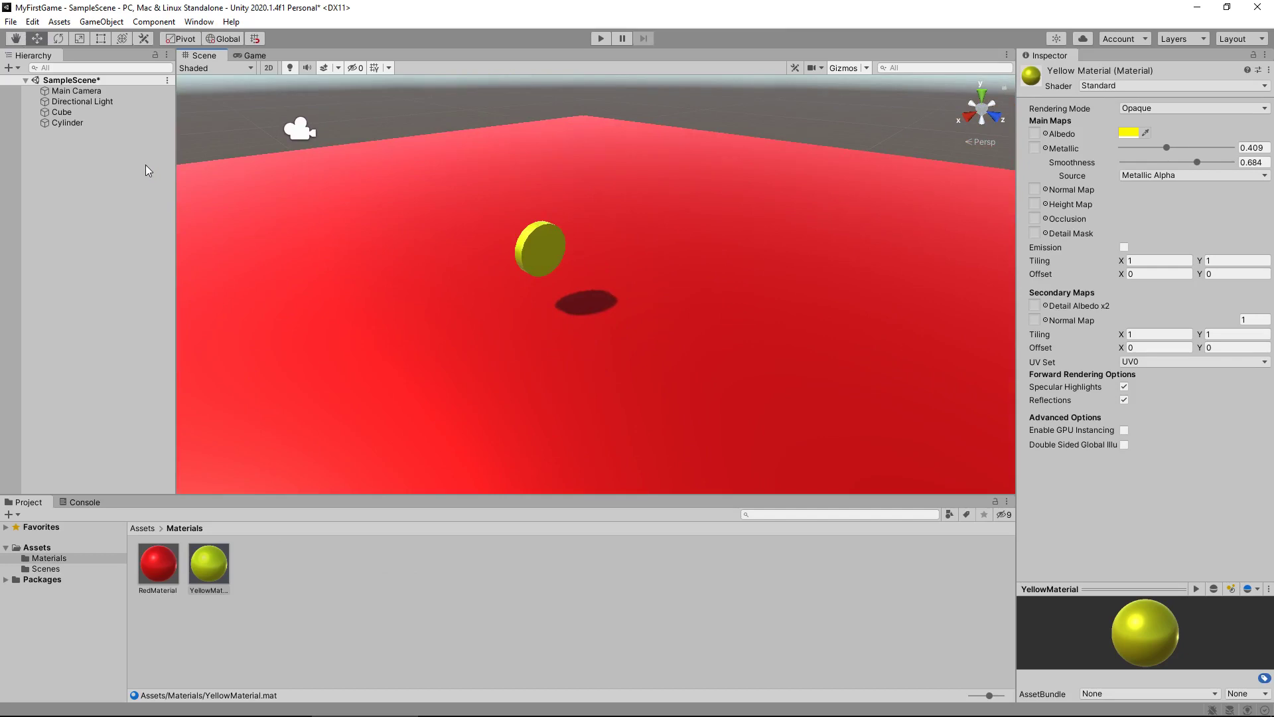
# Duplicate the coin and slide Cylinder (1) sideways along X off the original
pyautogui.click(57, 123)
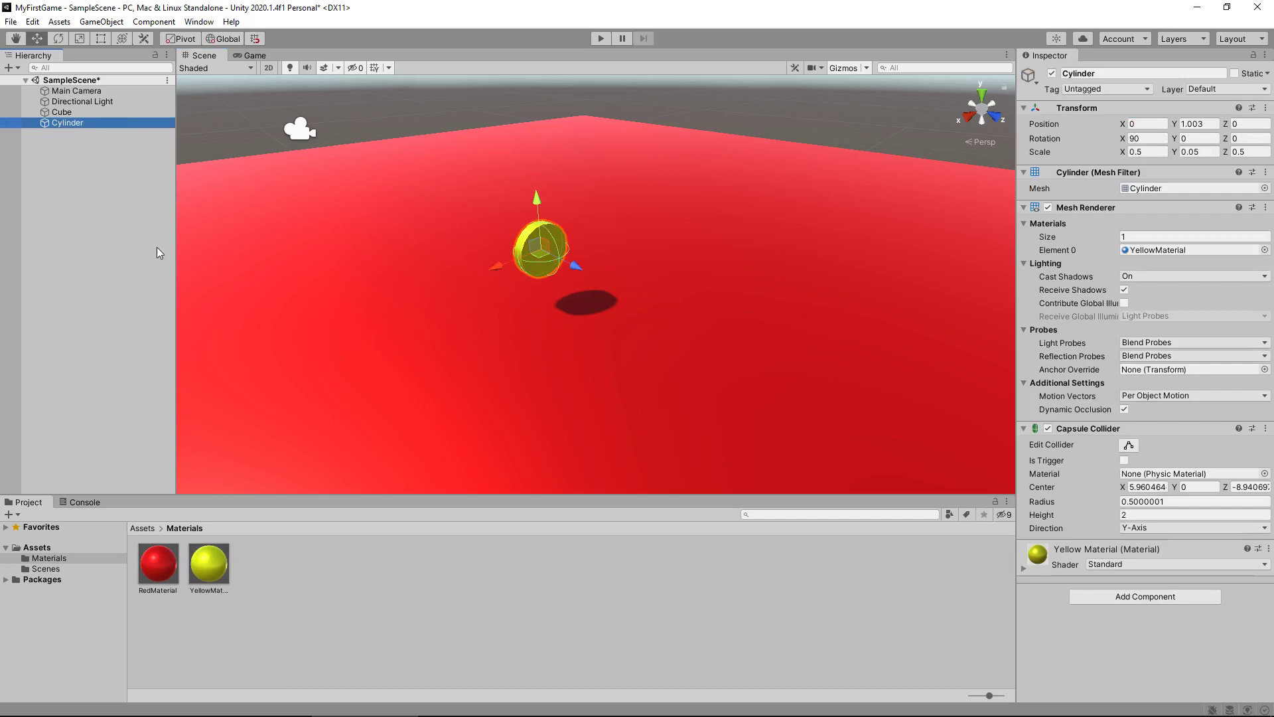
pyautogui.hotkey('ctrl', 'd')
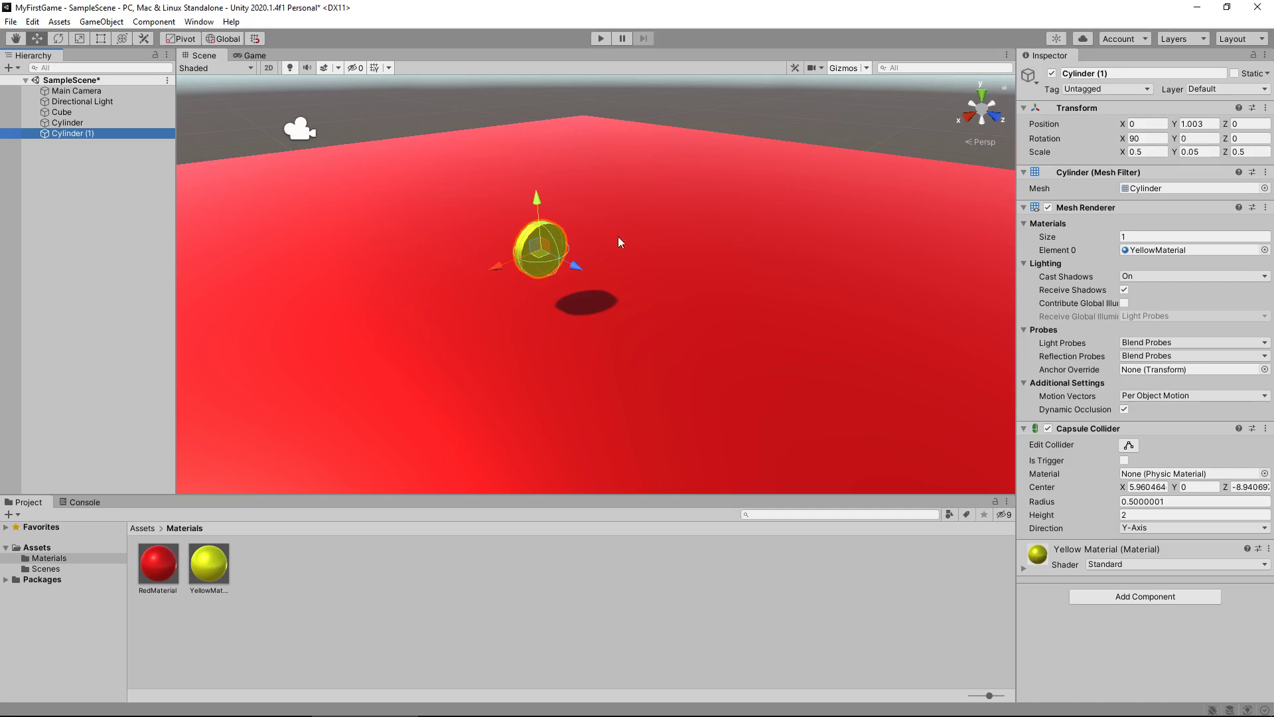
pyautogui.moveTo(496, 263); pyautogui.dragTo(391, 300)
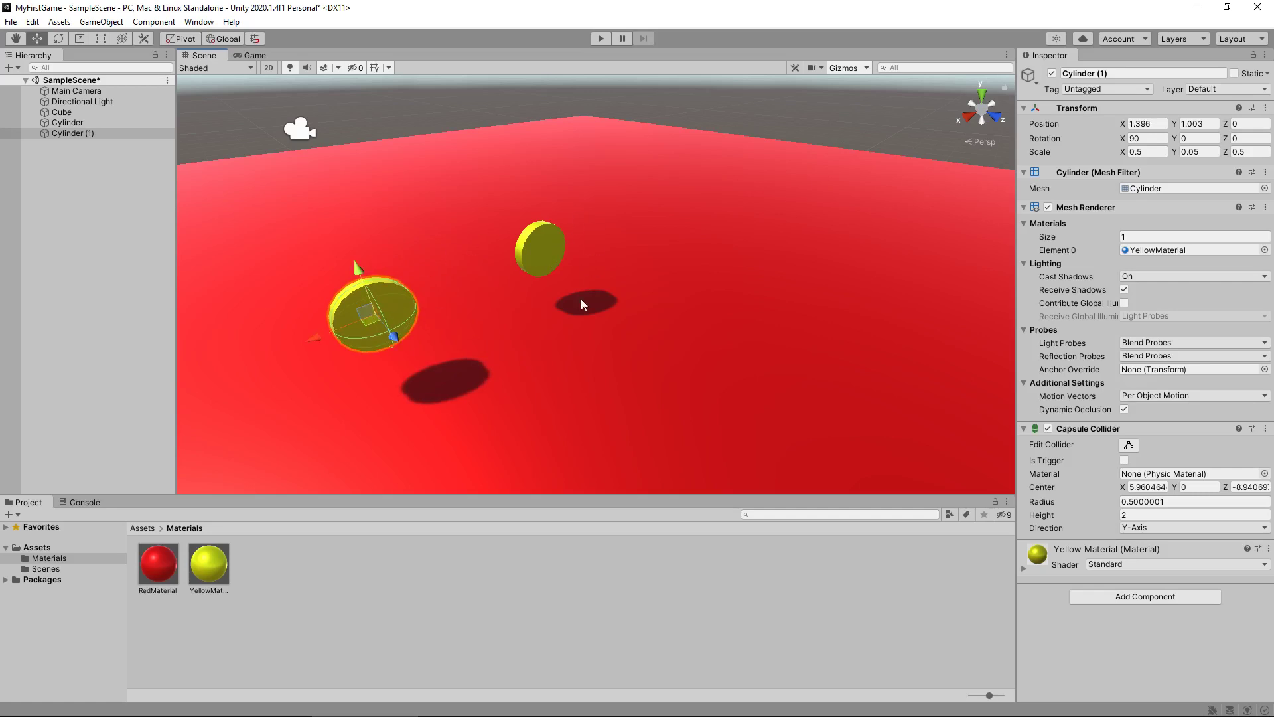
# Duplicate Cylinder (1) into Cylinder (2) and move it back along Z to -1.956
pyautogui.click(90, 134)
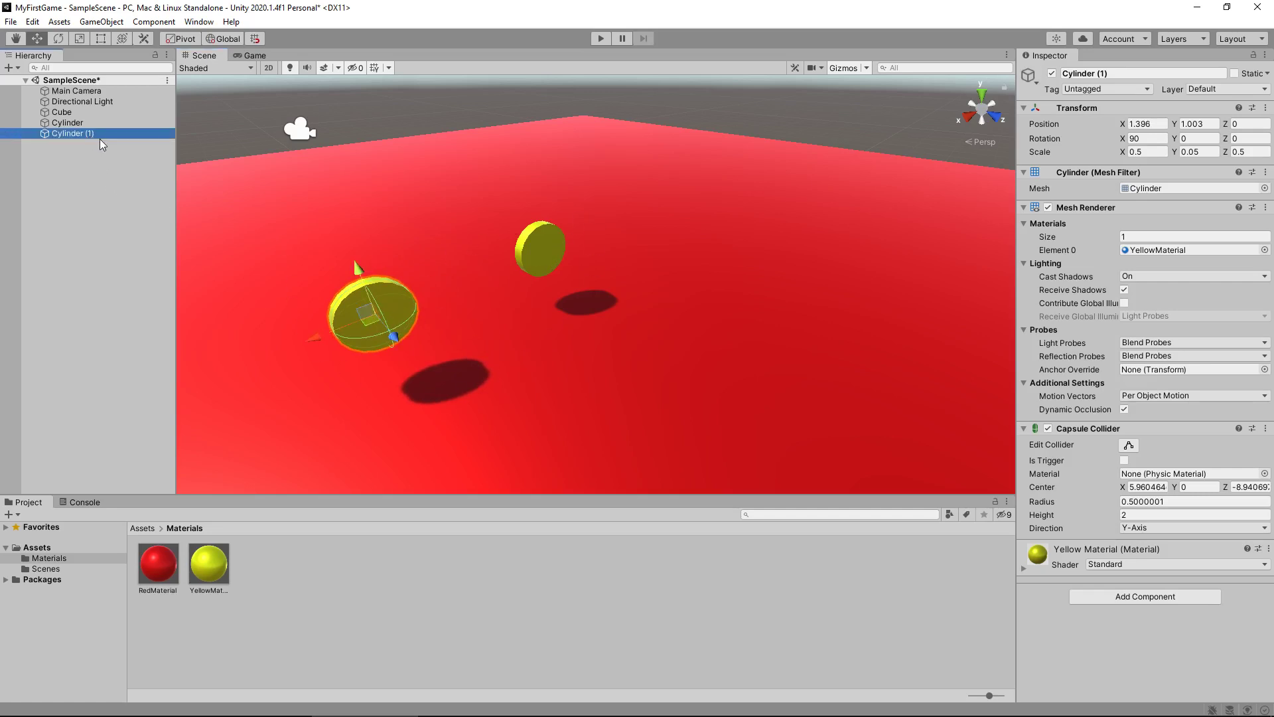
pyautogui.hotkey('ctrl', 'd')
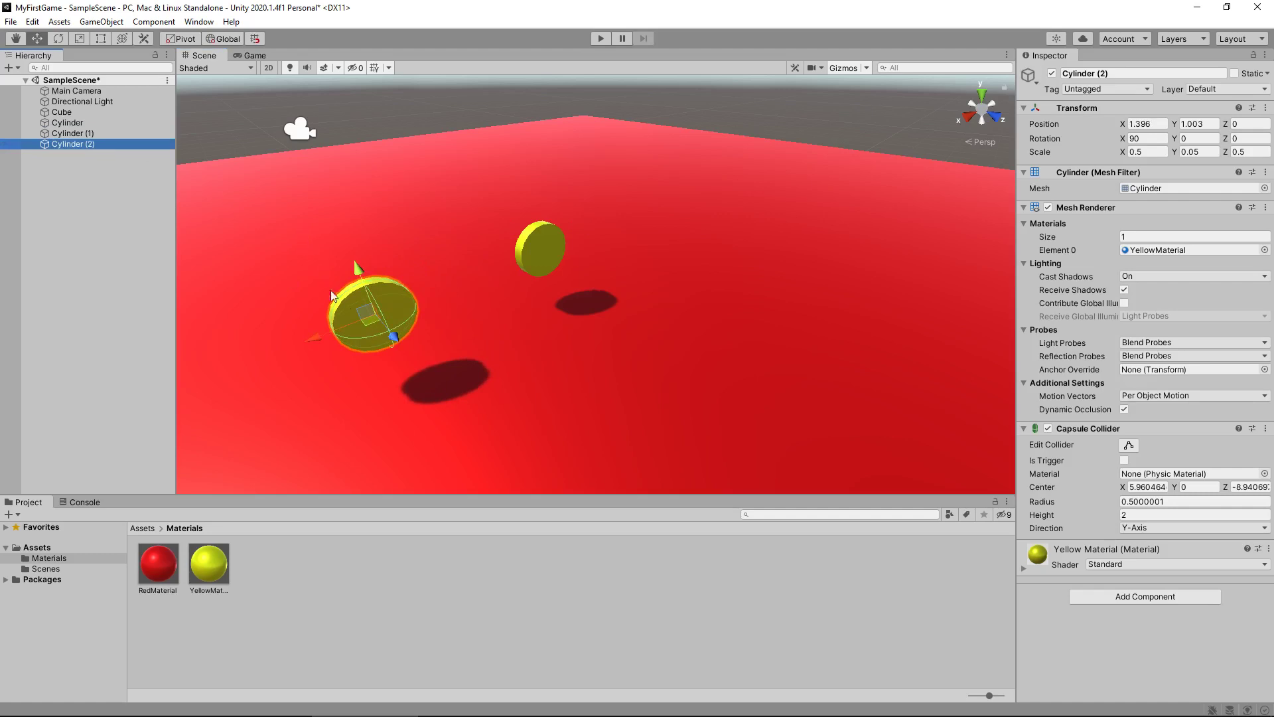
pyautogui.moveTo(394, 337); pyautogui.dragTo(311, 254)
pyautogui.moveTo(322, 329); pyautogui.dragTo(364, 347, button='middle')
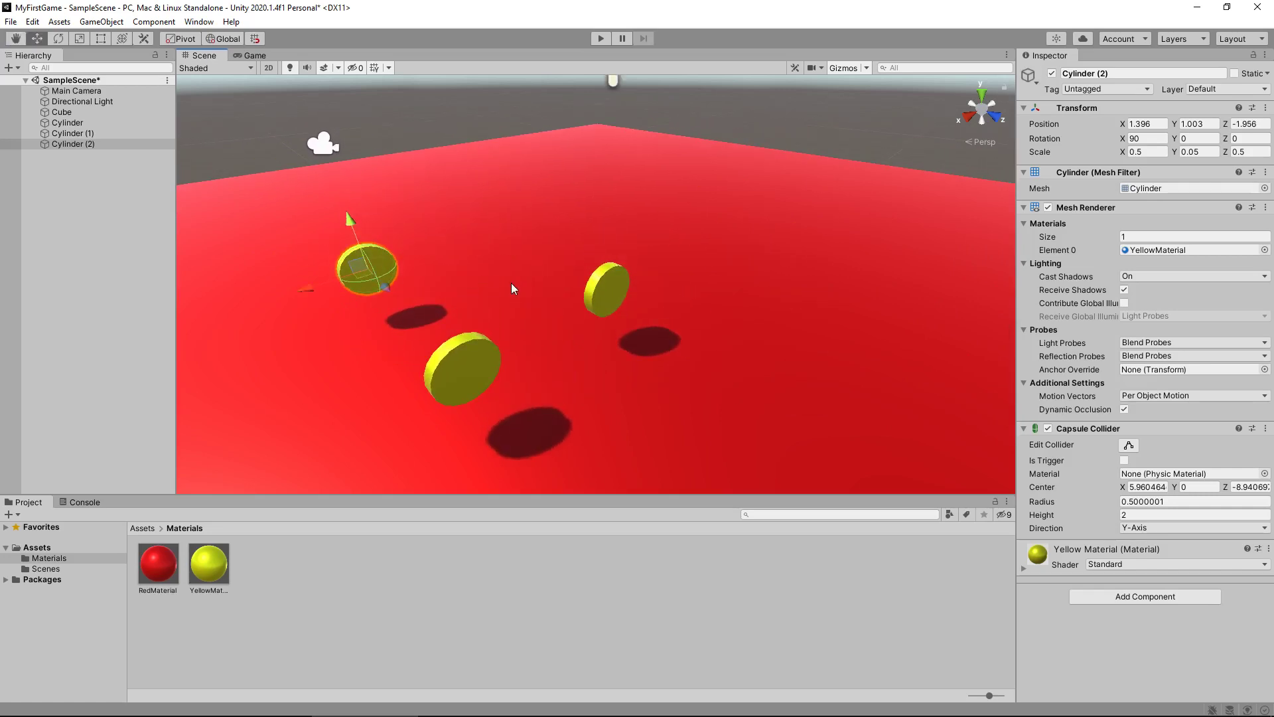
# Set the original Cylinder's Y position to 1 and Cylinder (1)'s X to 1.5
pyautogui.click(607, 289)
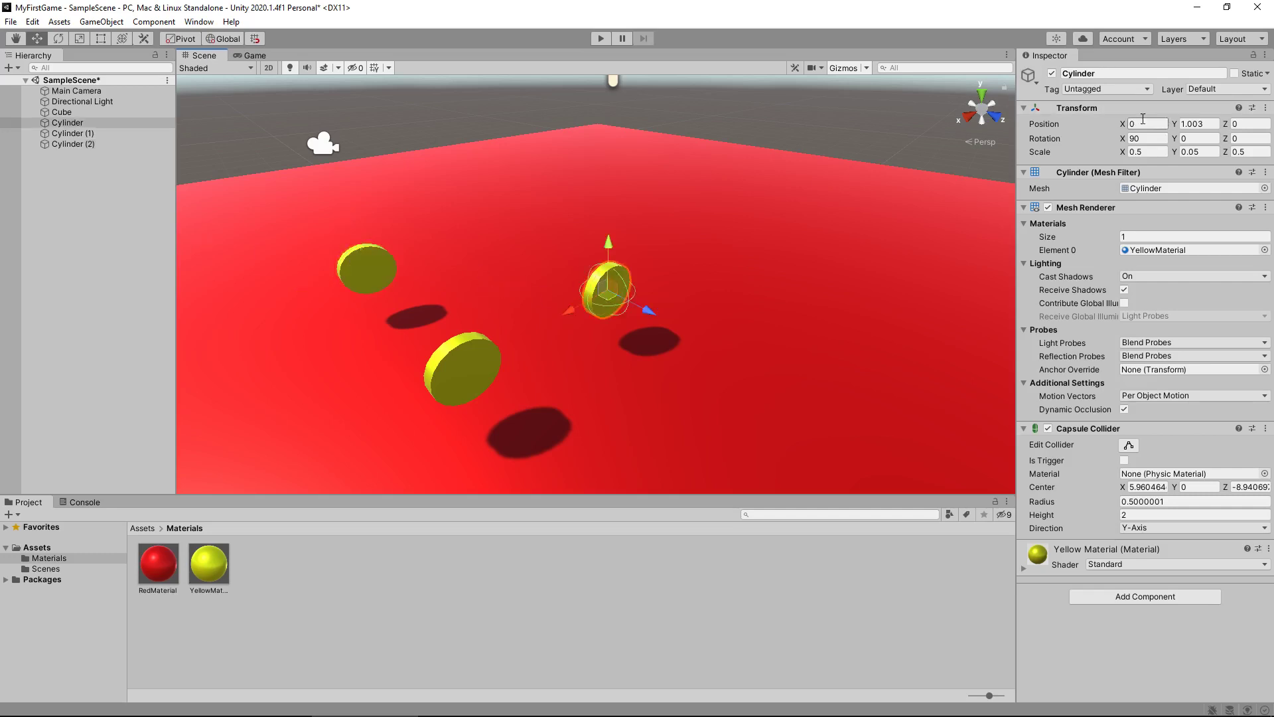
pyautogui.click(1203, 123)
pyautogui.doubleClick(1203, 123)
pyautogui.write('1')
pyautogui.click(459, 370)
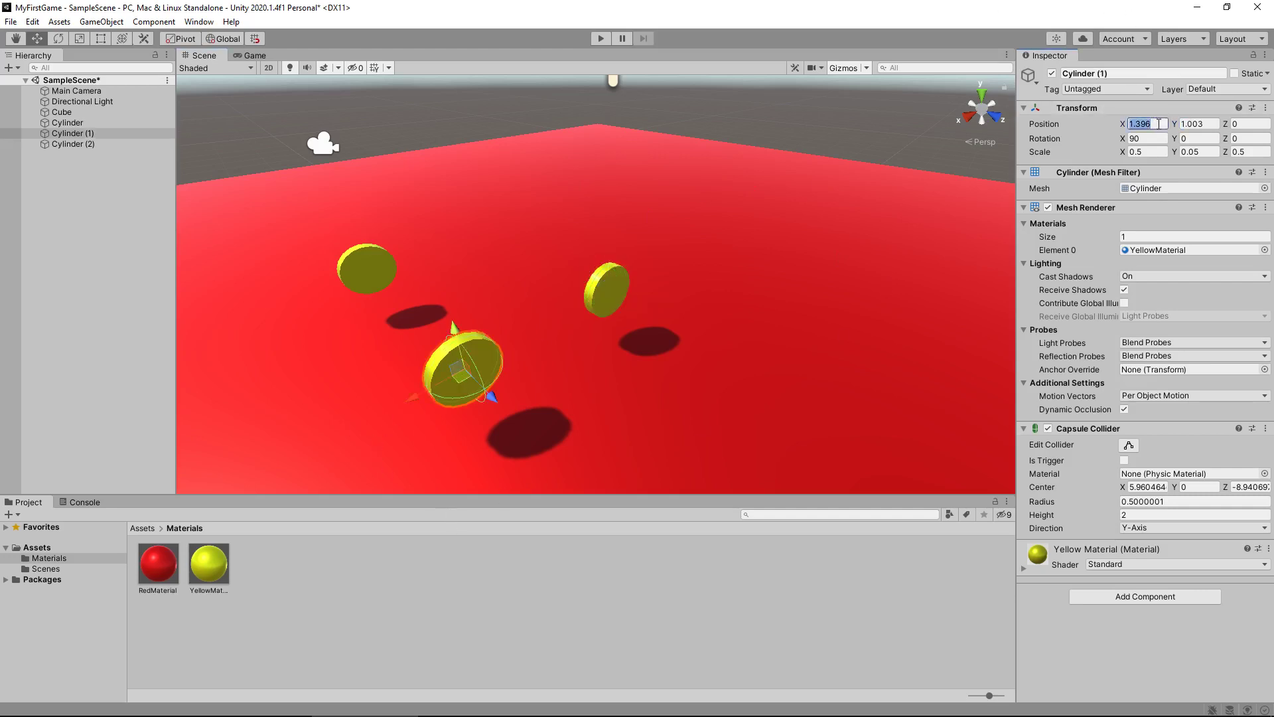
pyautogui.write('1.5')
pyautogui.click(1207, 124)
# Place Cylinder (2) at exactly 1.5, 1, -2, then select it in the Hierarchy
pyautogui.click(380, 268)
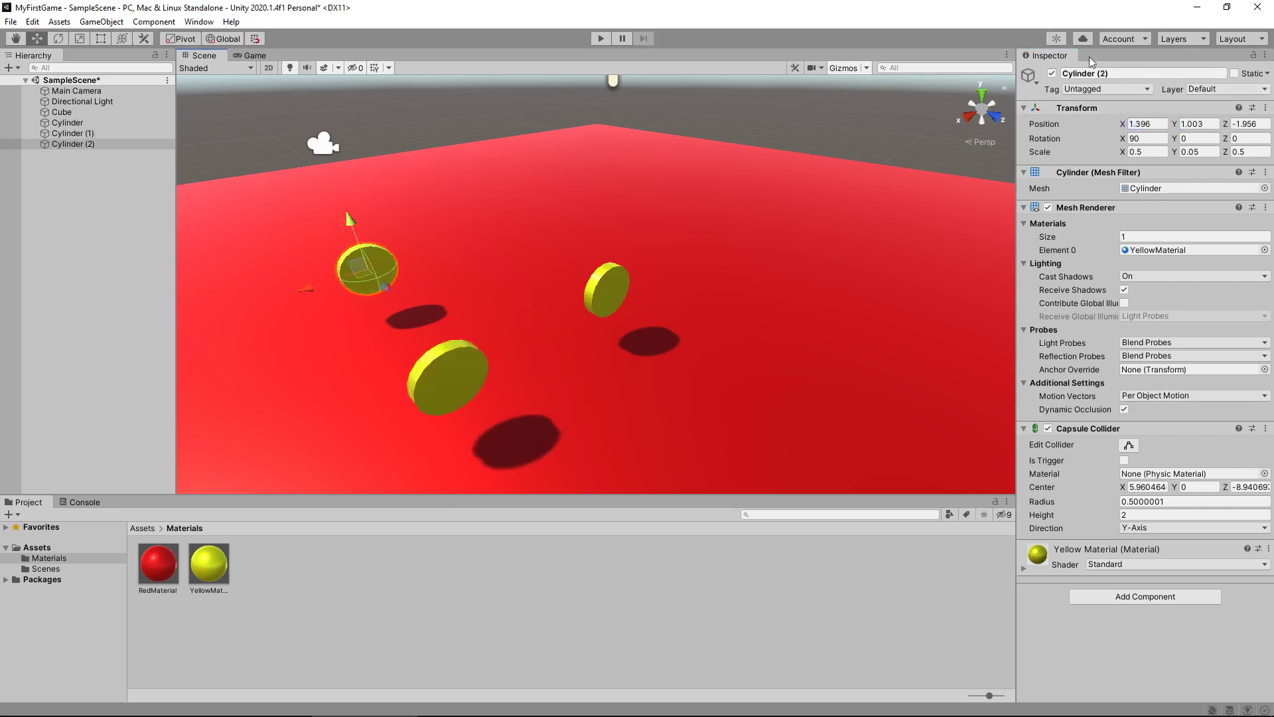
pyautogui.click(1155, 123)
pyautogui.write('1.5')
pyautogui.click(1198, 123)
pyautogui.write('1')
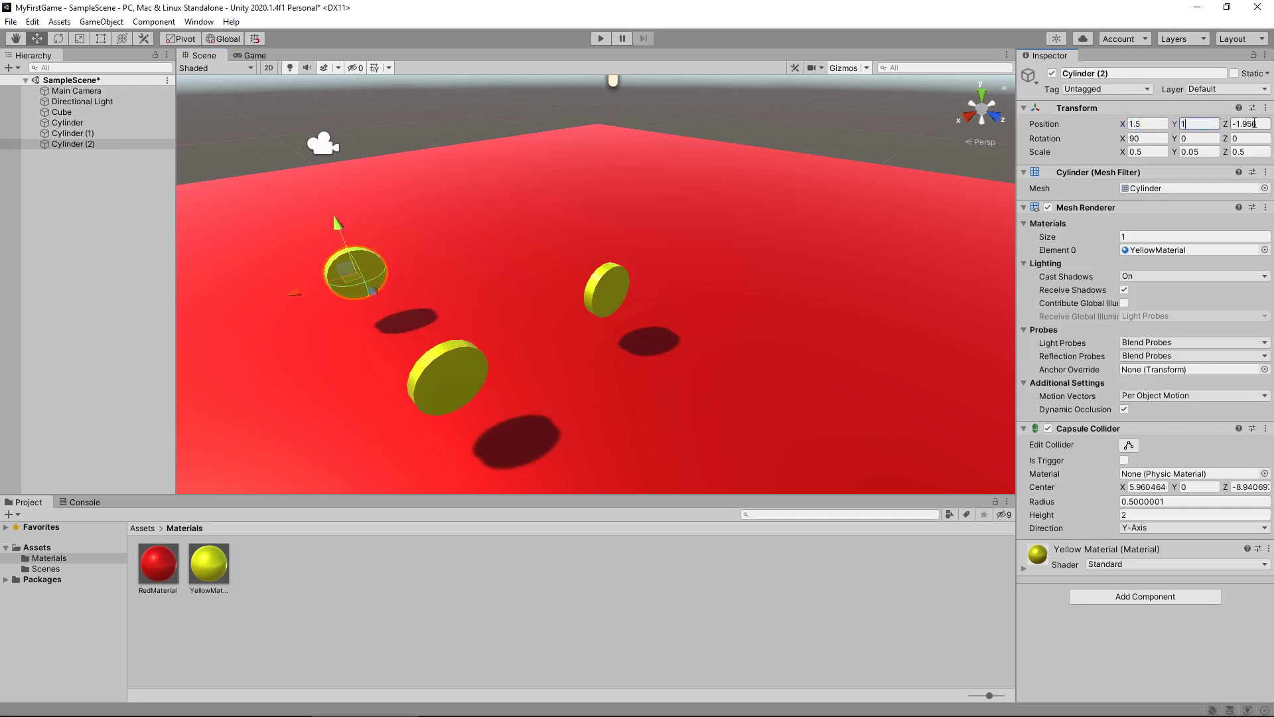
pyautogui.click(1254, 124)
pyautogui.write('-2')
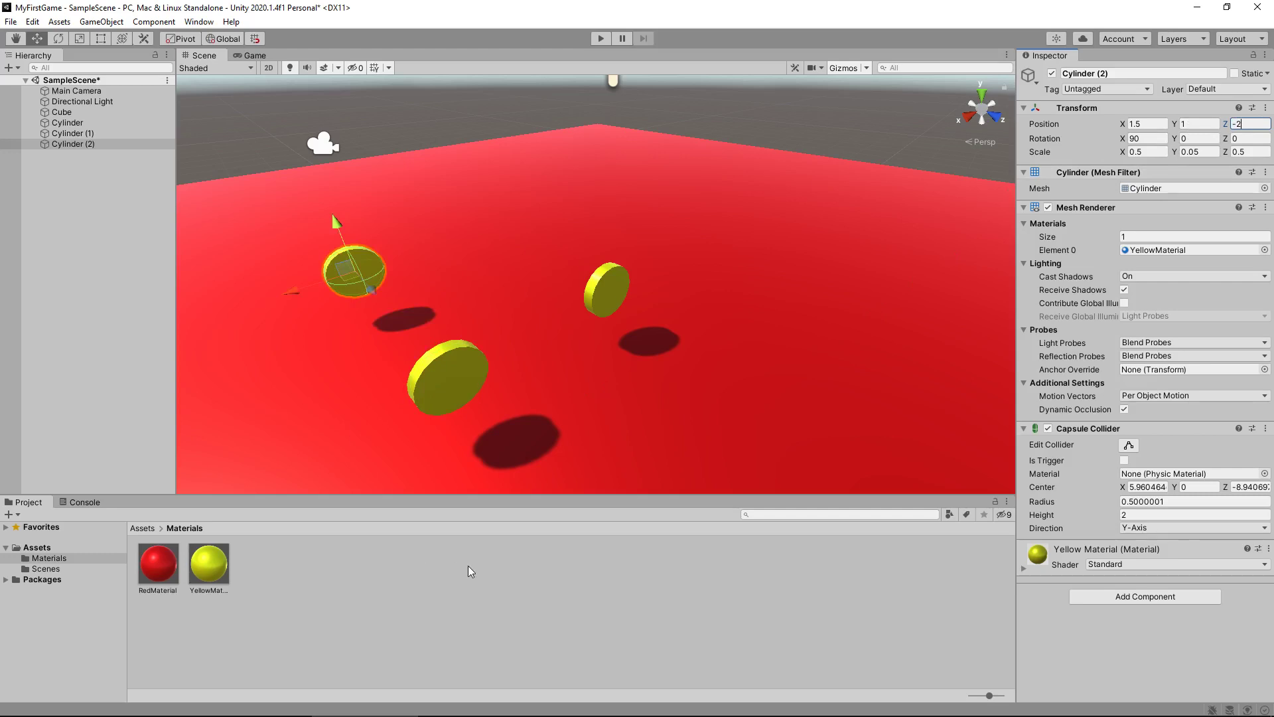
pyautogui.click(75, 142)
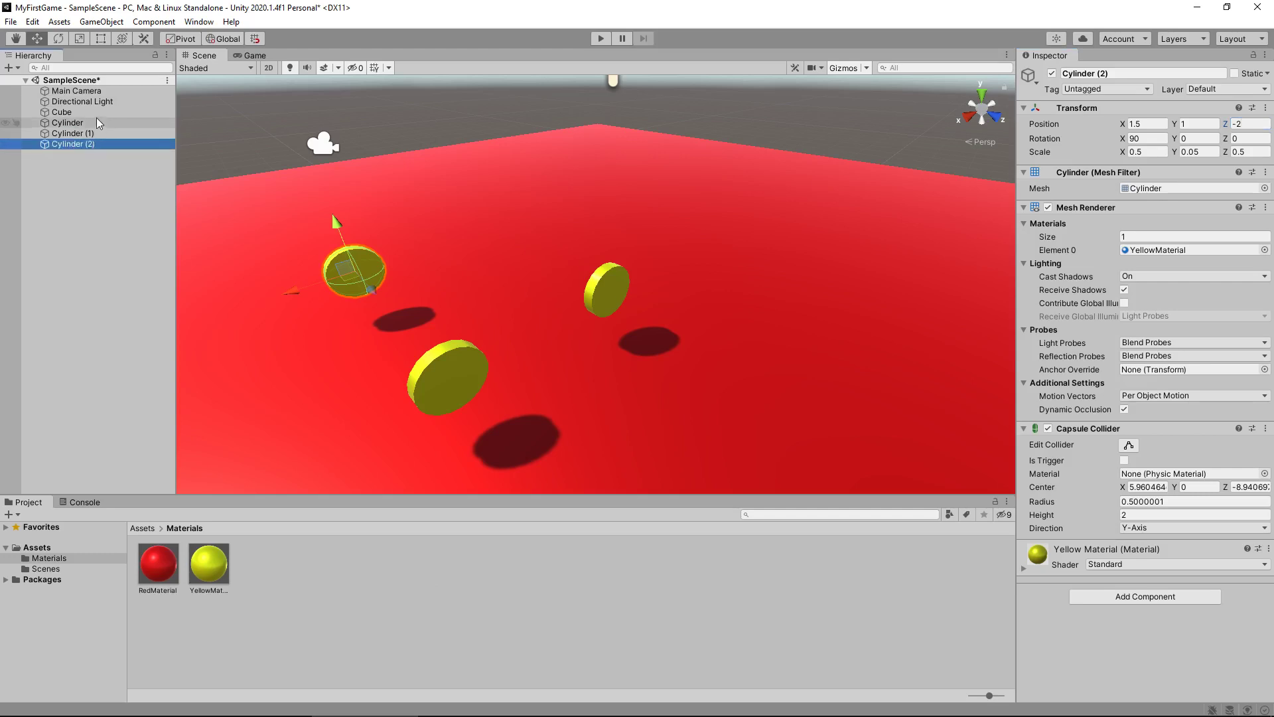
# Duplicate Cylinder (2) into Cylinder (3) and slide it along X to 0, 1, -2
pyautogui.hotkey('ctrl', 'd')
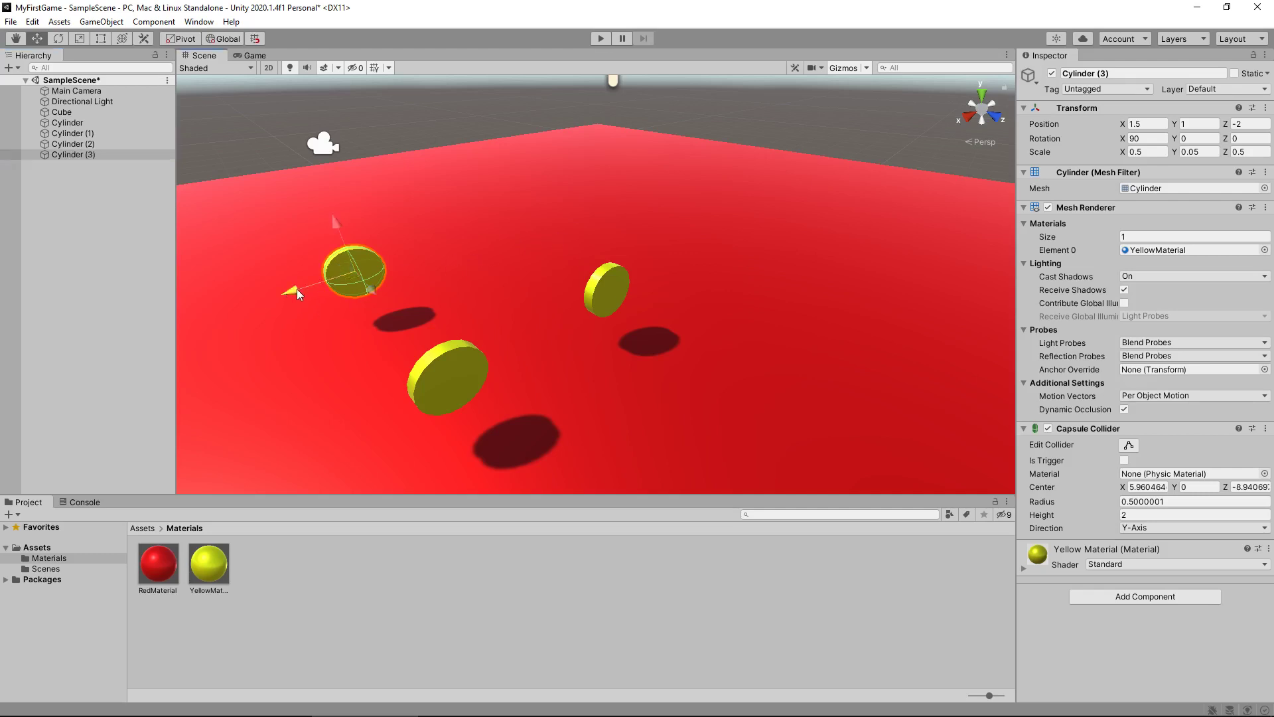
pyautogui.moveTo(297, 289); pyautogui.dragTo(440, 253)
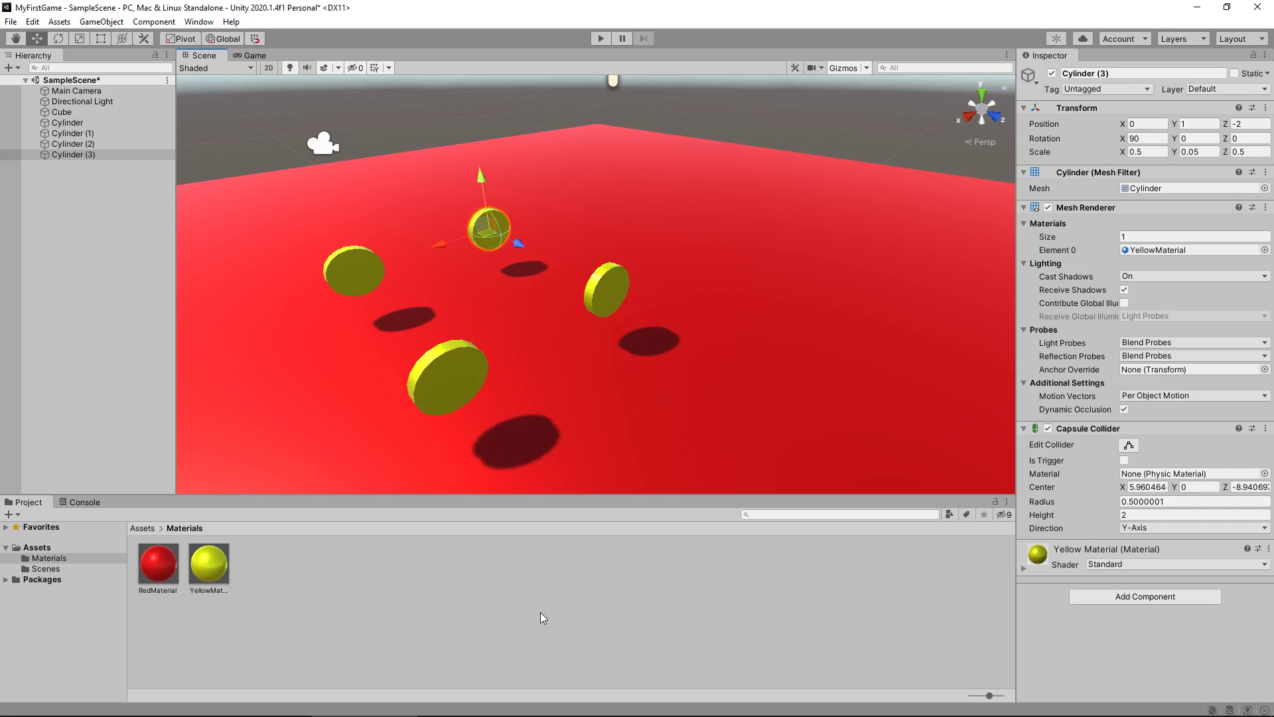
pyautogui.click(32, 22)
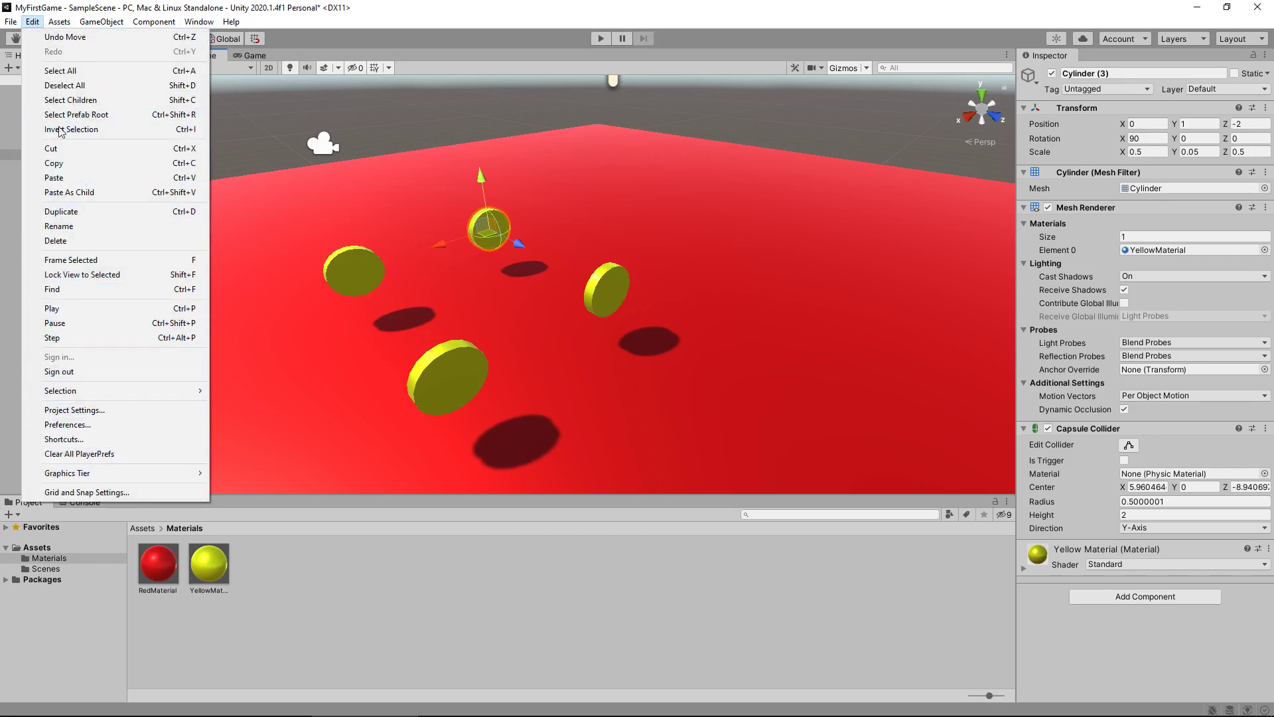
pyautogui.click(82, 428)
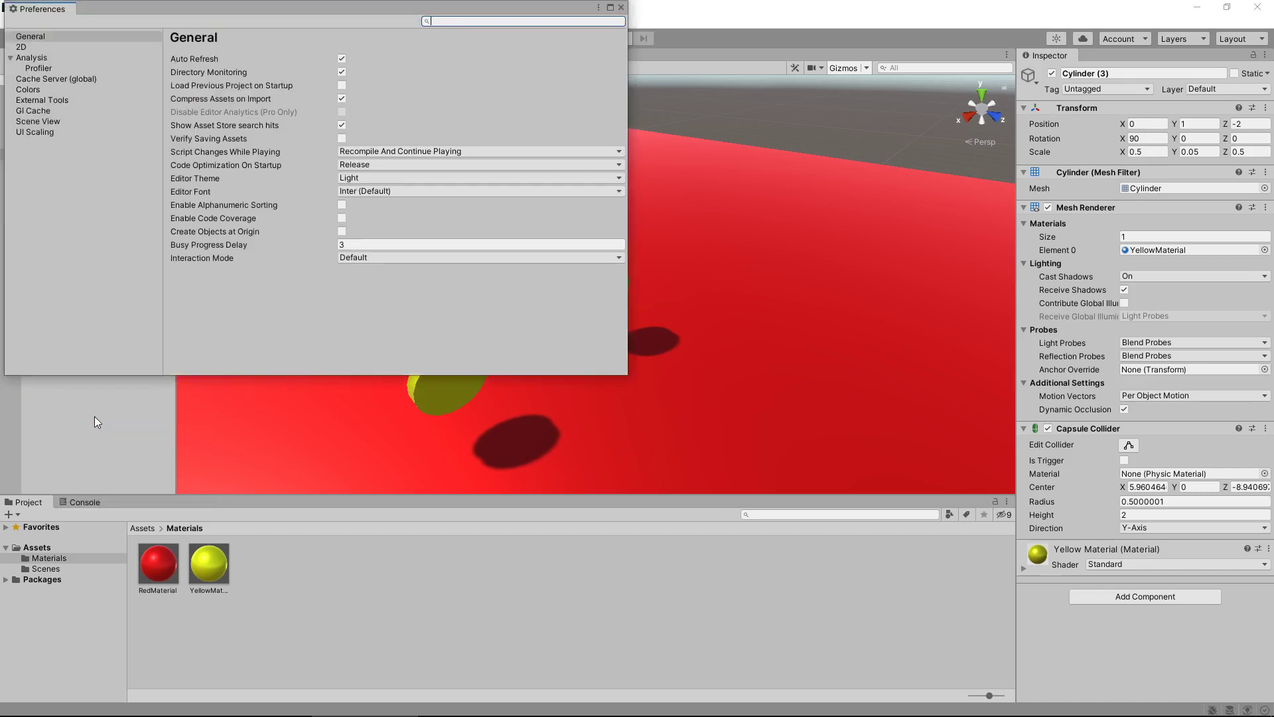
pyautogui.click(22, 47)
pyautogui.click(35, 80)
pyautogui.click(36, 90)
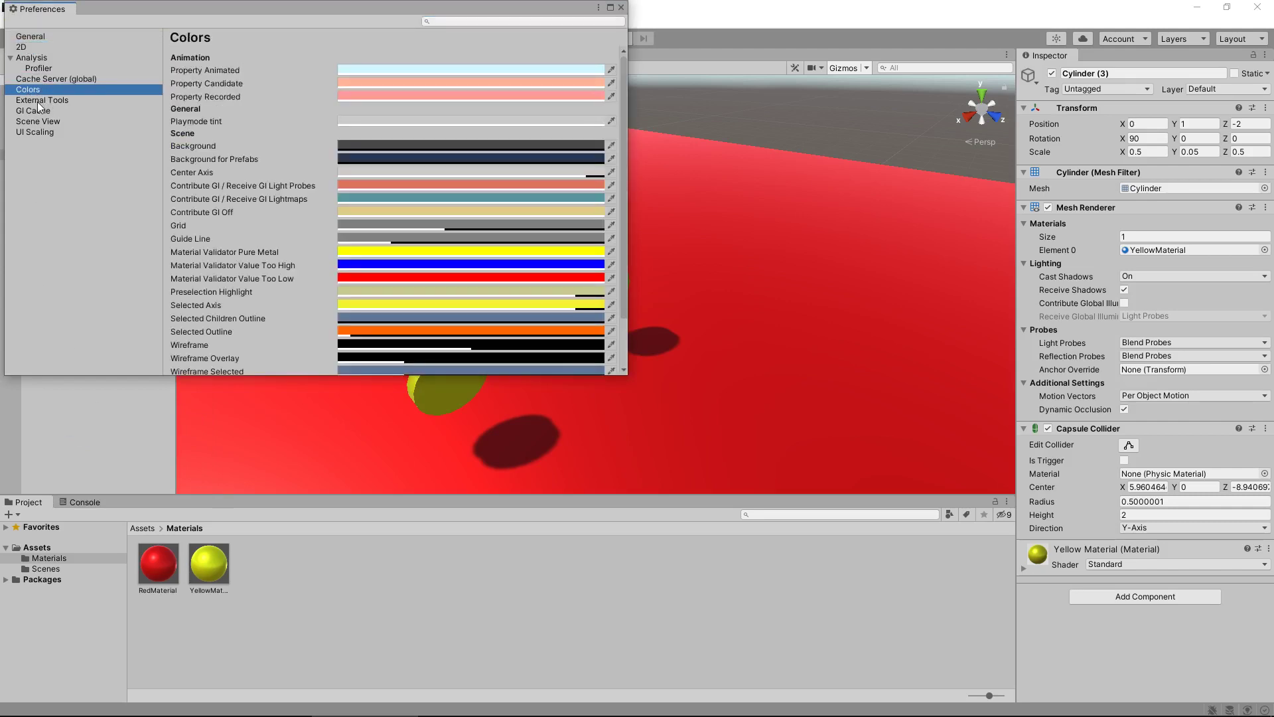
pyautogui.click(37, 101)
pyautogui.click(36, 110)
pyautogui.click(38, 122)
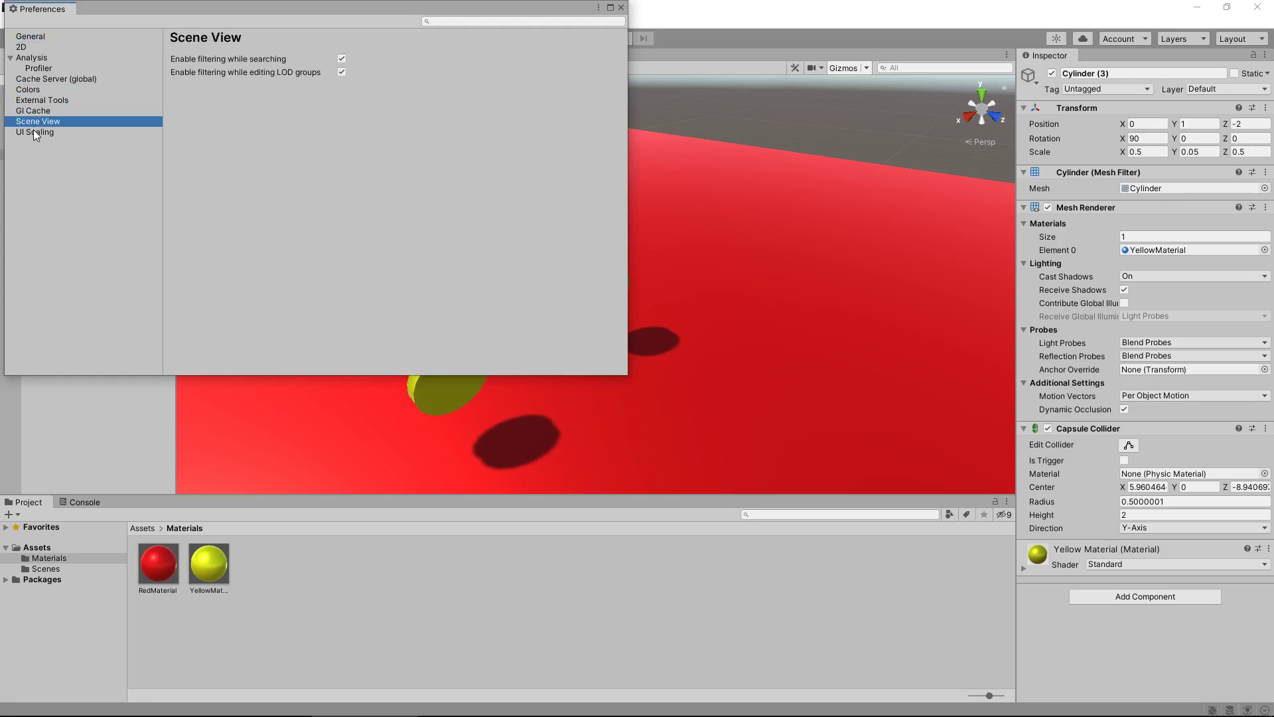
pyautogui.click(35, 131)
pyautogui.click(31, 37)
pyautogui.click(28, 47)
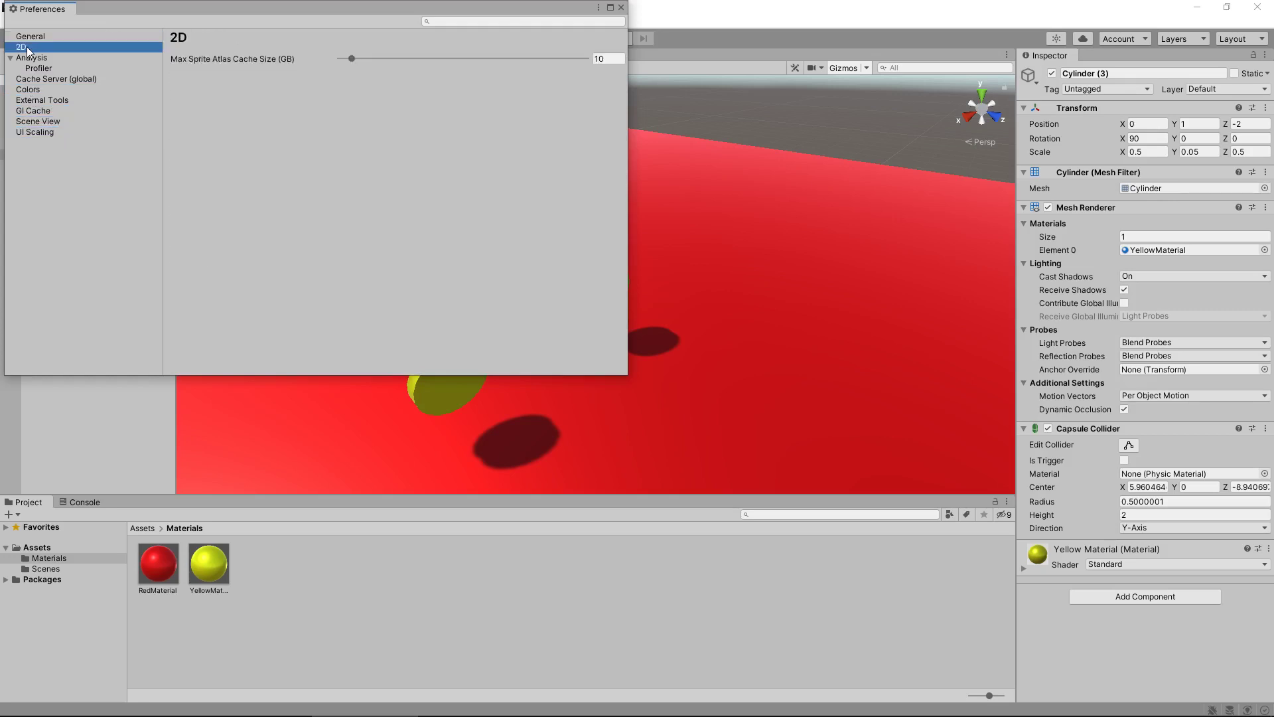
pyautogui.click(621, 8)
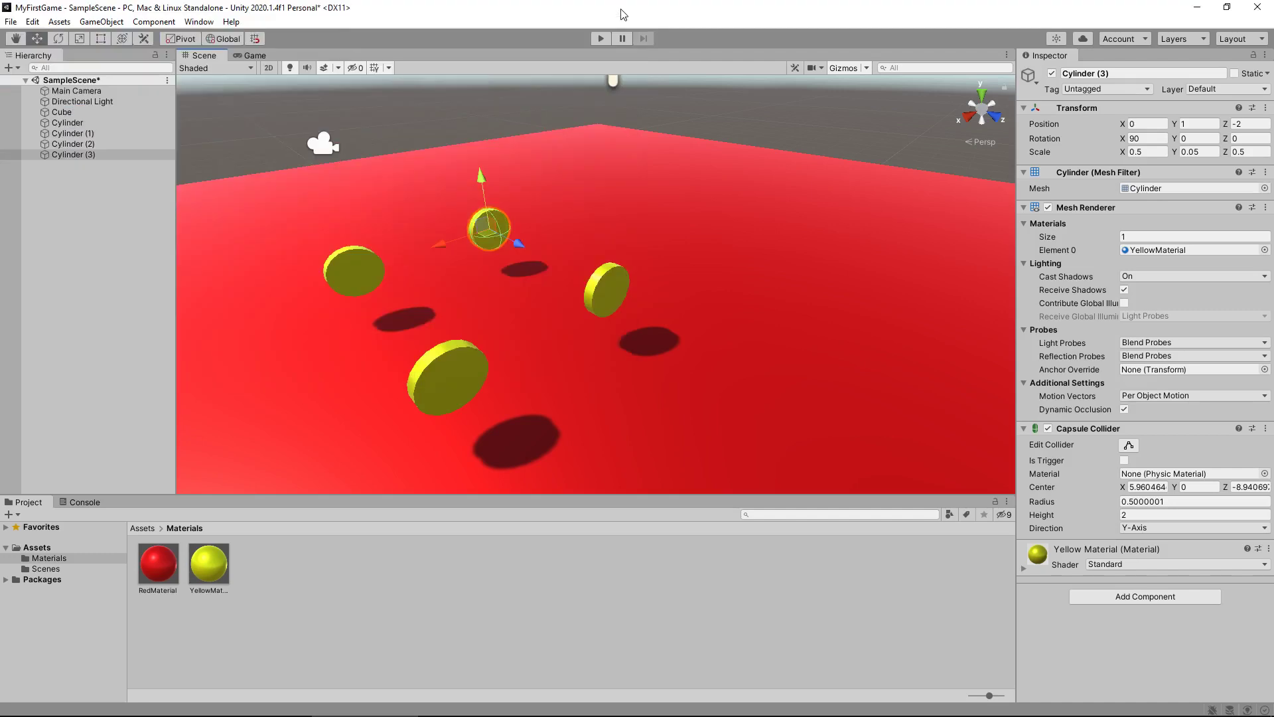
pyautogui.click(32, 21)
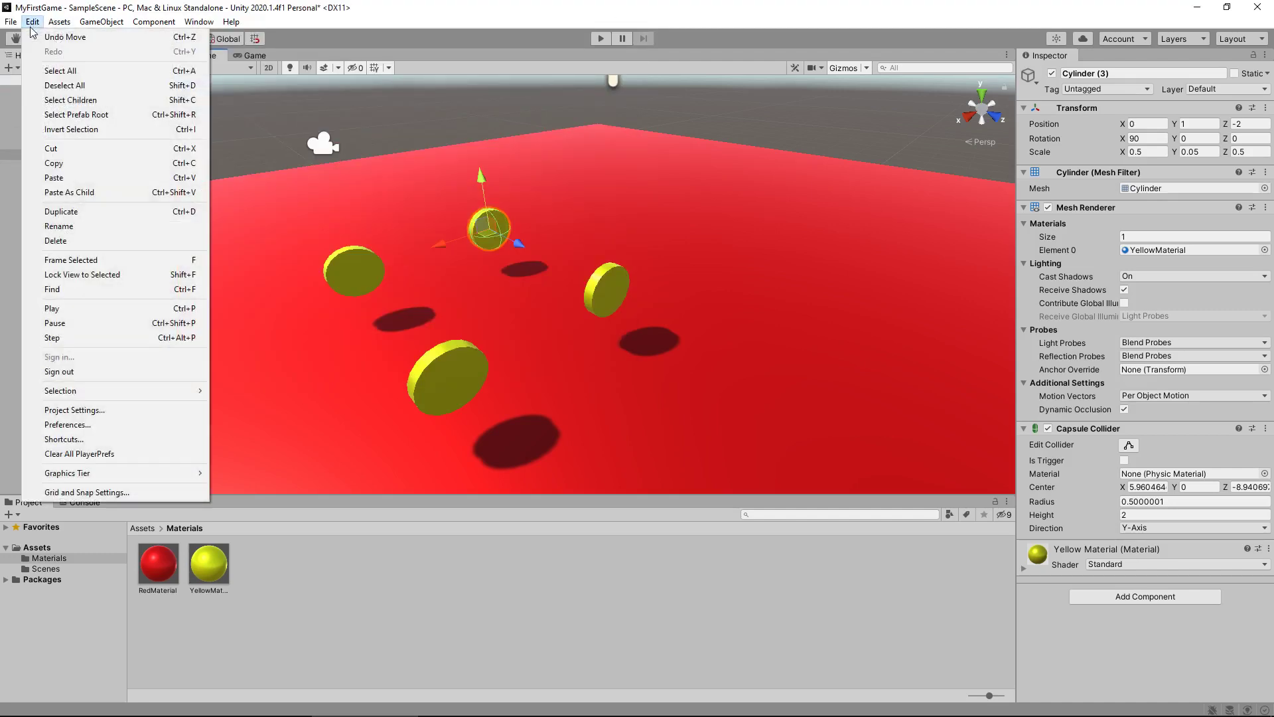
pyautogui.click(91, 411)
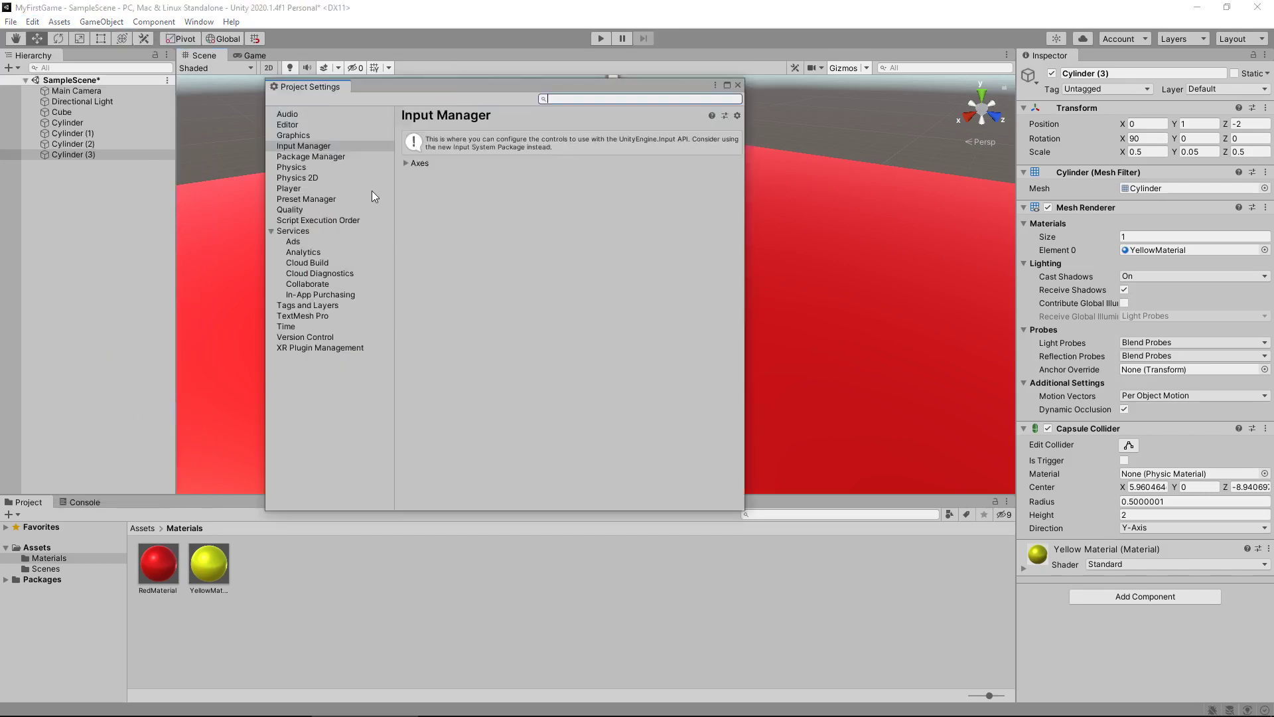
pyautogui.click(294, 116)
pyautogui.click(292, 124)
pyautogui.click(293, 135)
pyautogui.click(296, 146)
pyautogui.click(297, 168)
pyautogui.click(295, 189)
pyautogui.click(302, 209)
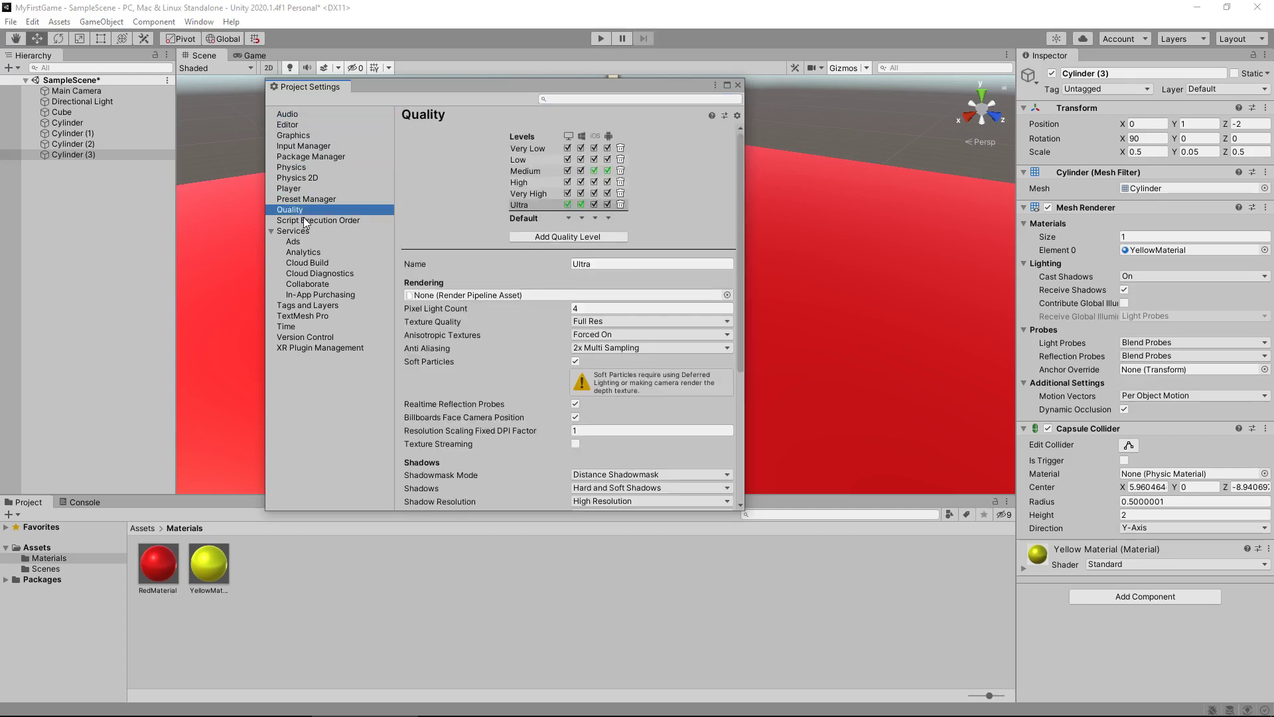
pyautogui.click(304, 219)
pyautogui.click(302, 316)
pyautogui.click(297, 327)
pyautogui.click(302, 337)
pyautogui.click(297, 177)
pyautogui.click(298, 166)
pyautogui.click(297, 156)
pyautogui.click(296, 146)
pyautogui.click(296, 135)
pyautogui.click(294, 124)
pyautogui.click(292, 114)
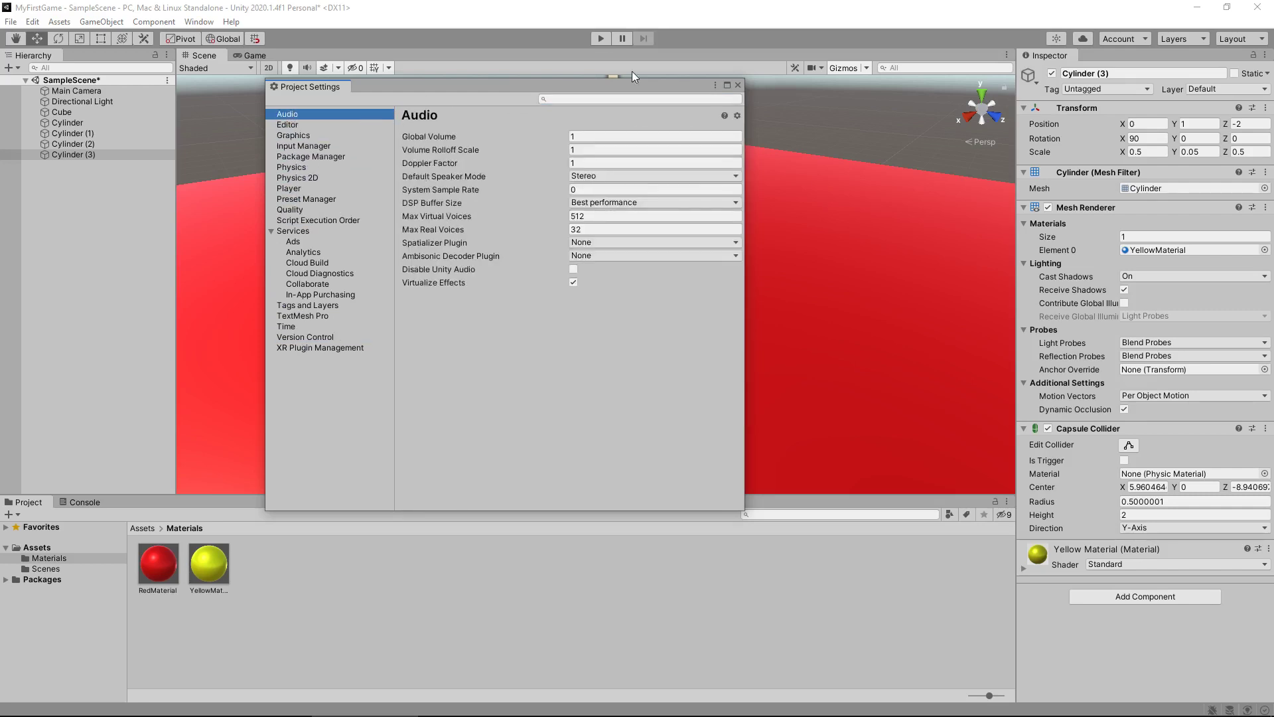
pyautogui.click(738, 83)
pyautogui.click(39, 22)
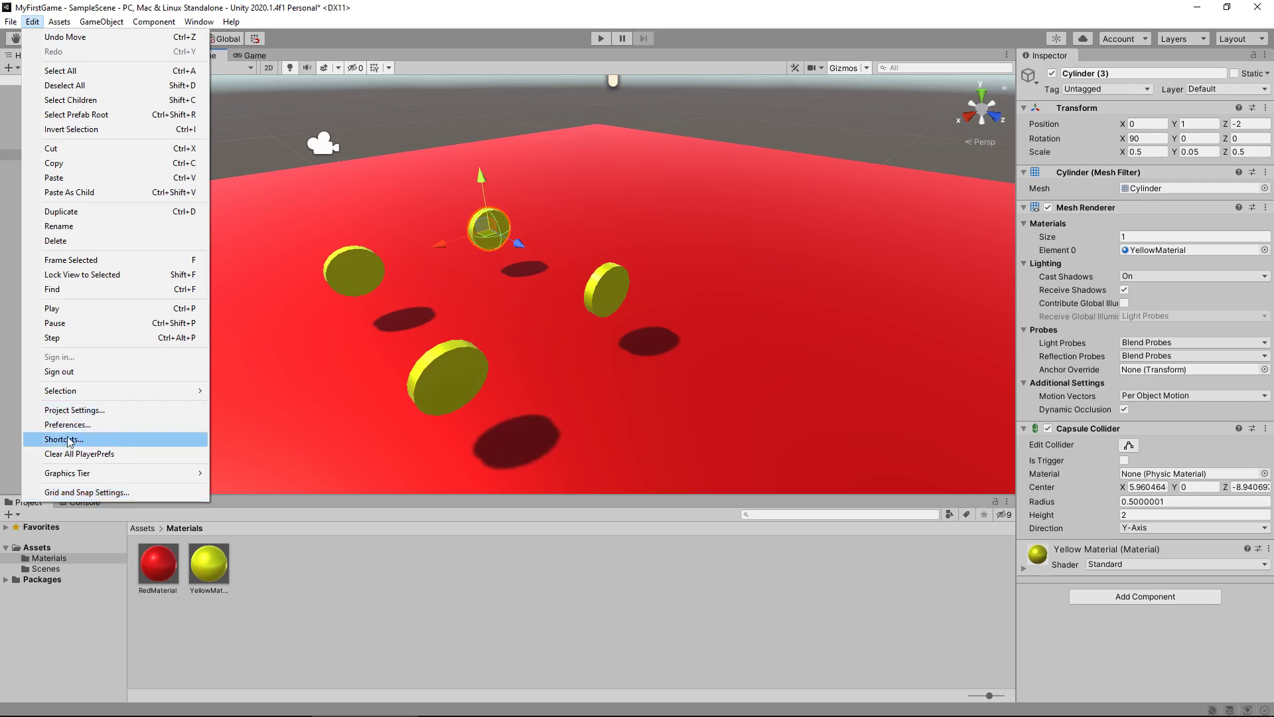
# Change Increment Snap Move X in Grid and Snap Settings, then snap-move Cylinder (3) along X to 0, 1, -2
pyautogui.click(96, 493)
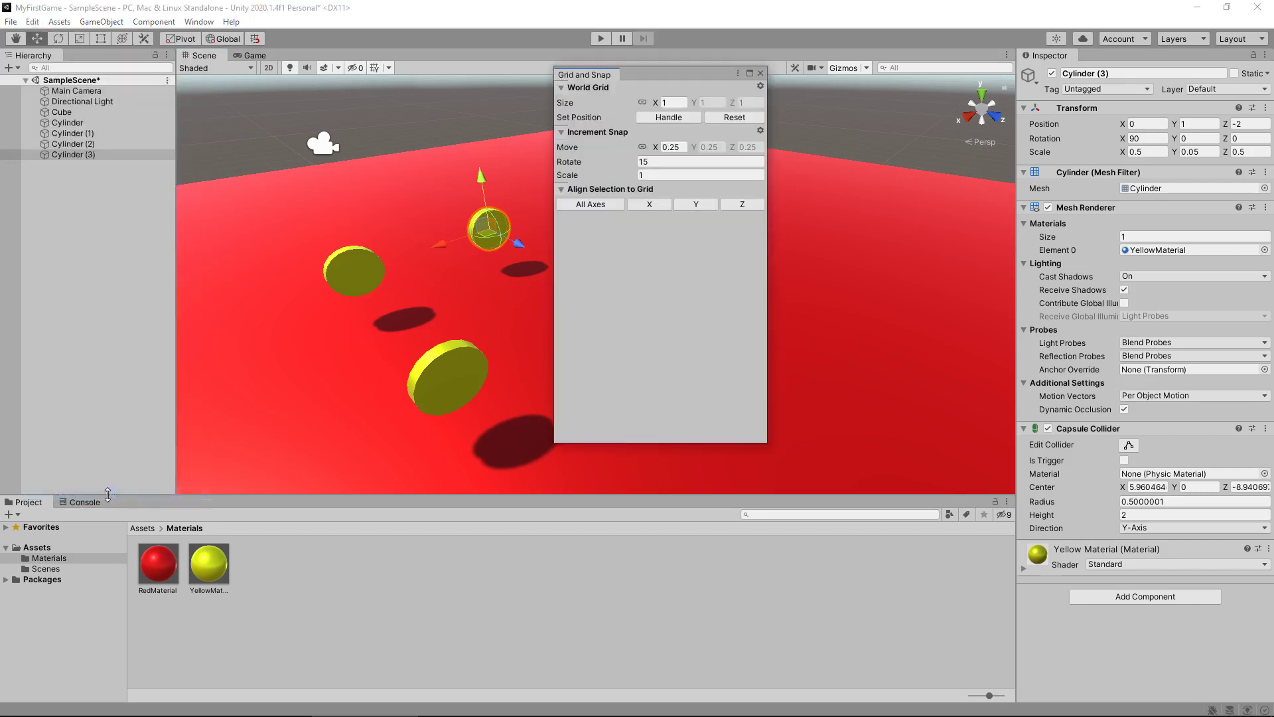
pyautogui.moveTo(674, 75); pyautogui.dragTo(530, 106)
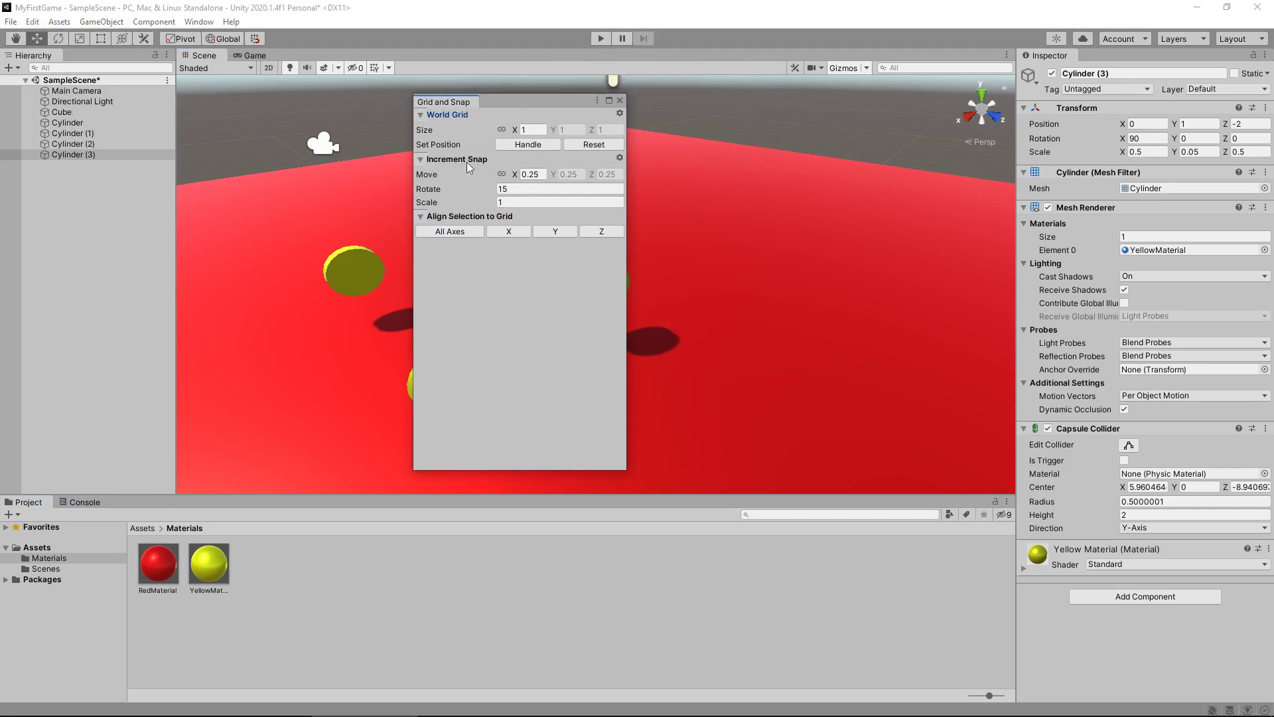
pyautogui.click(531, 175)
pyautogui.write('0.')
pyautogui.click(619, 101)
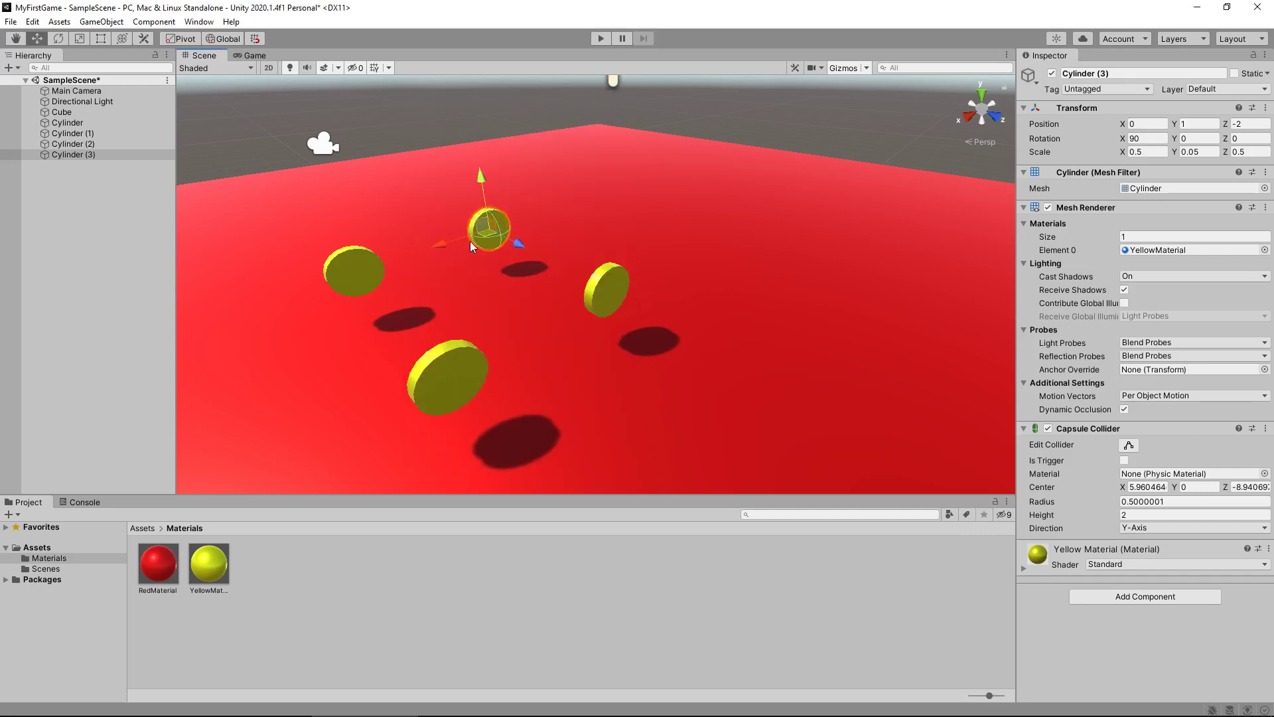
pyautogui.moveTo(447, 240); pyautogui.dragTo(478, 236)
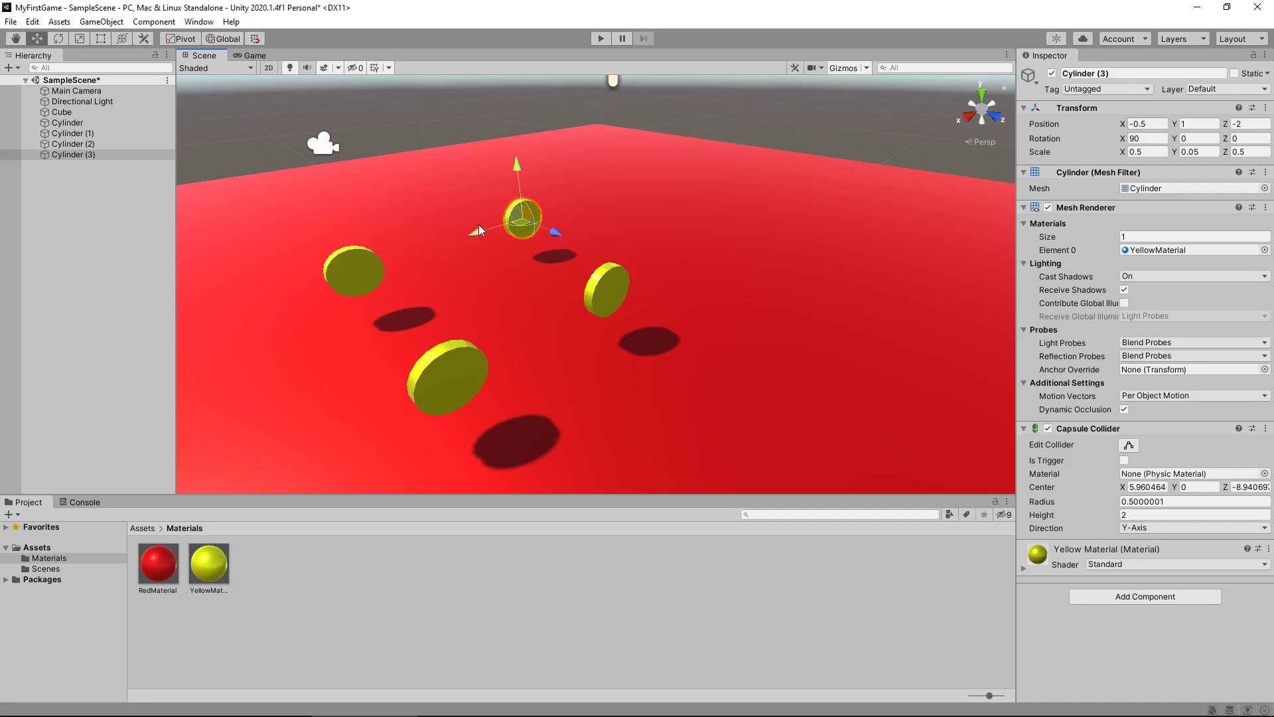
pyautogui.moveTo(480, 231)
pyautogui.mouseDown()
pyautogui.moveTo(507, 233)
pyautogui.moveTo(463, 248)
pyautogui.mouseUp()
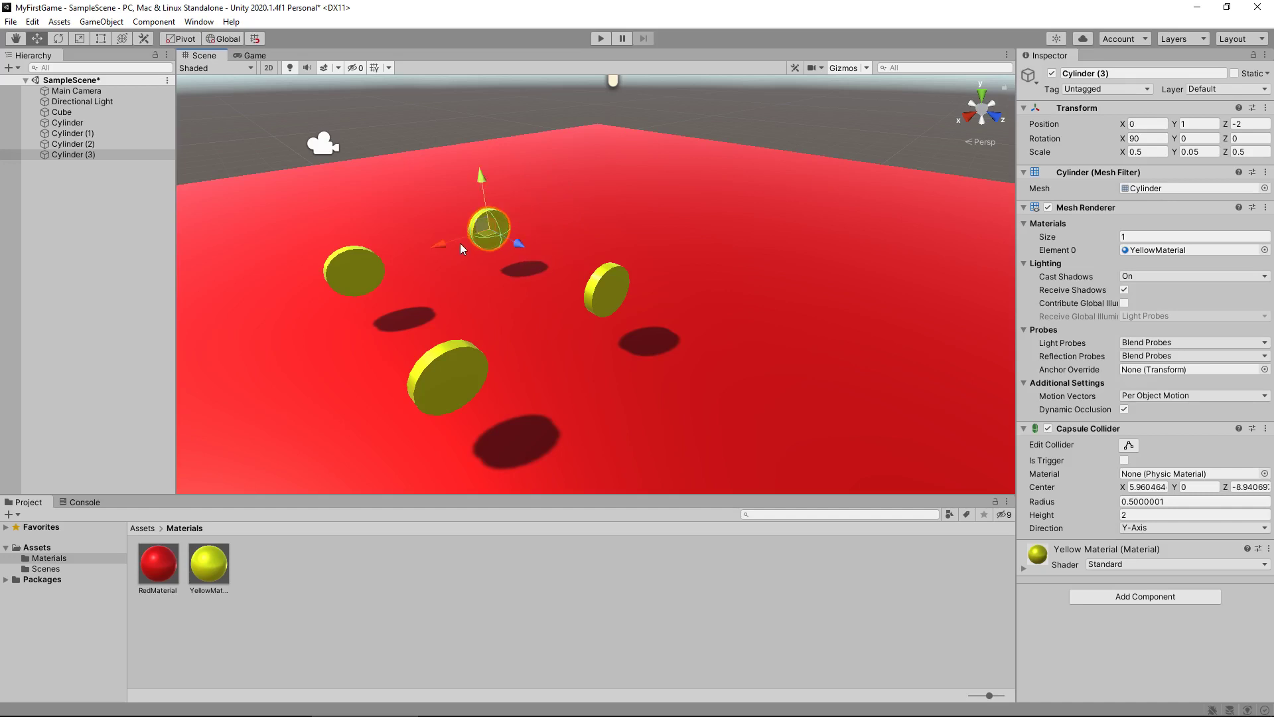
# Deselect Cylinder (3) by clicking empty space in the Project panel, leaving the Inspector empty
pyautogui.click(403, 579)
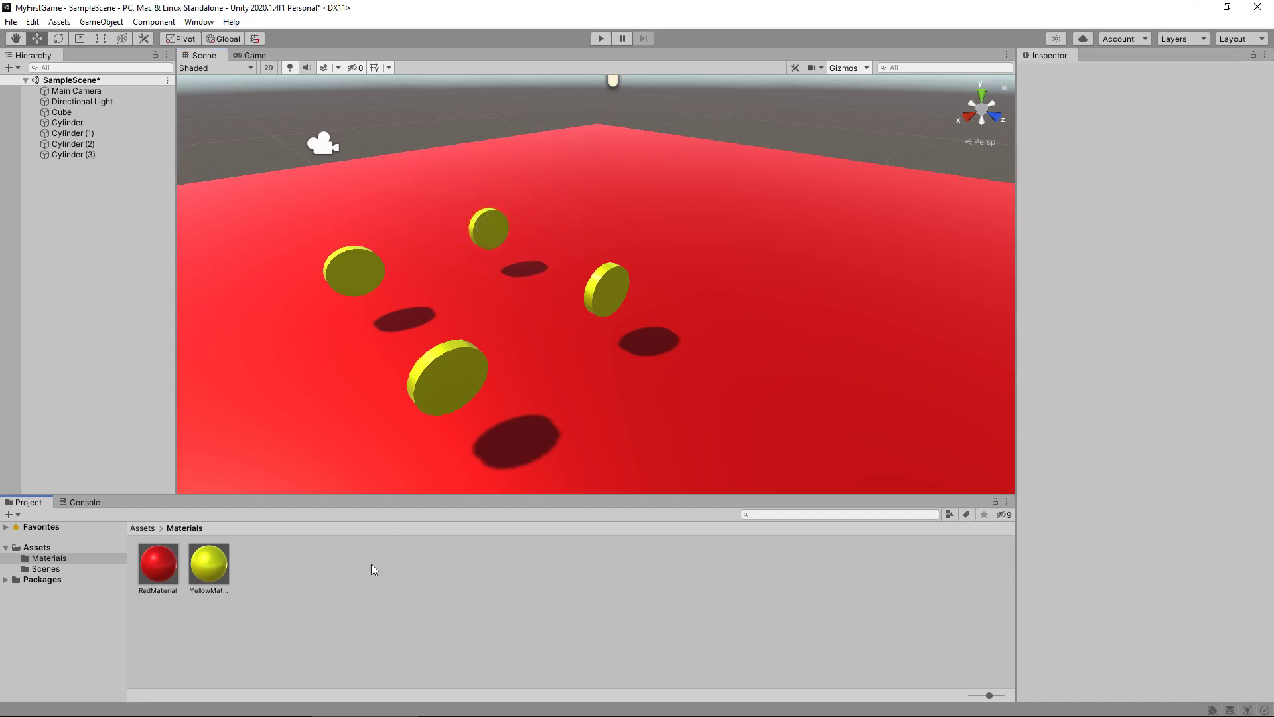